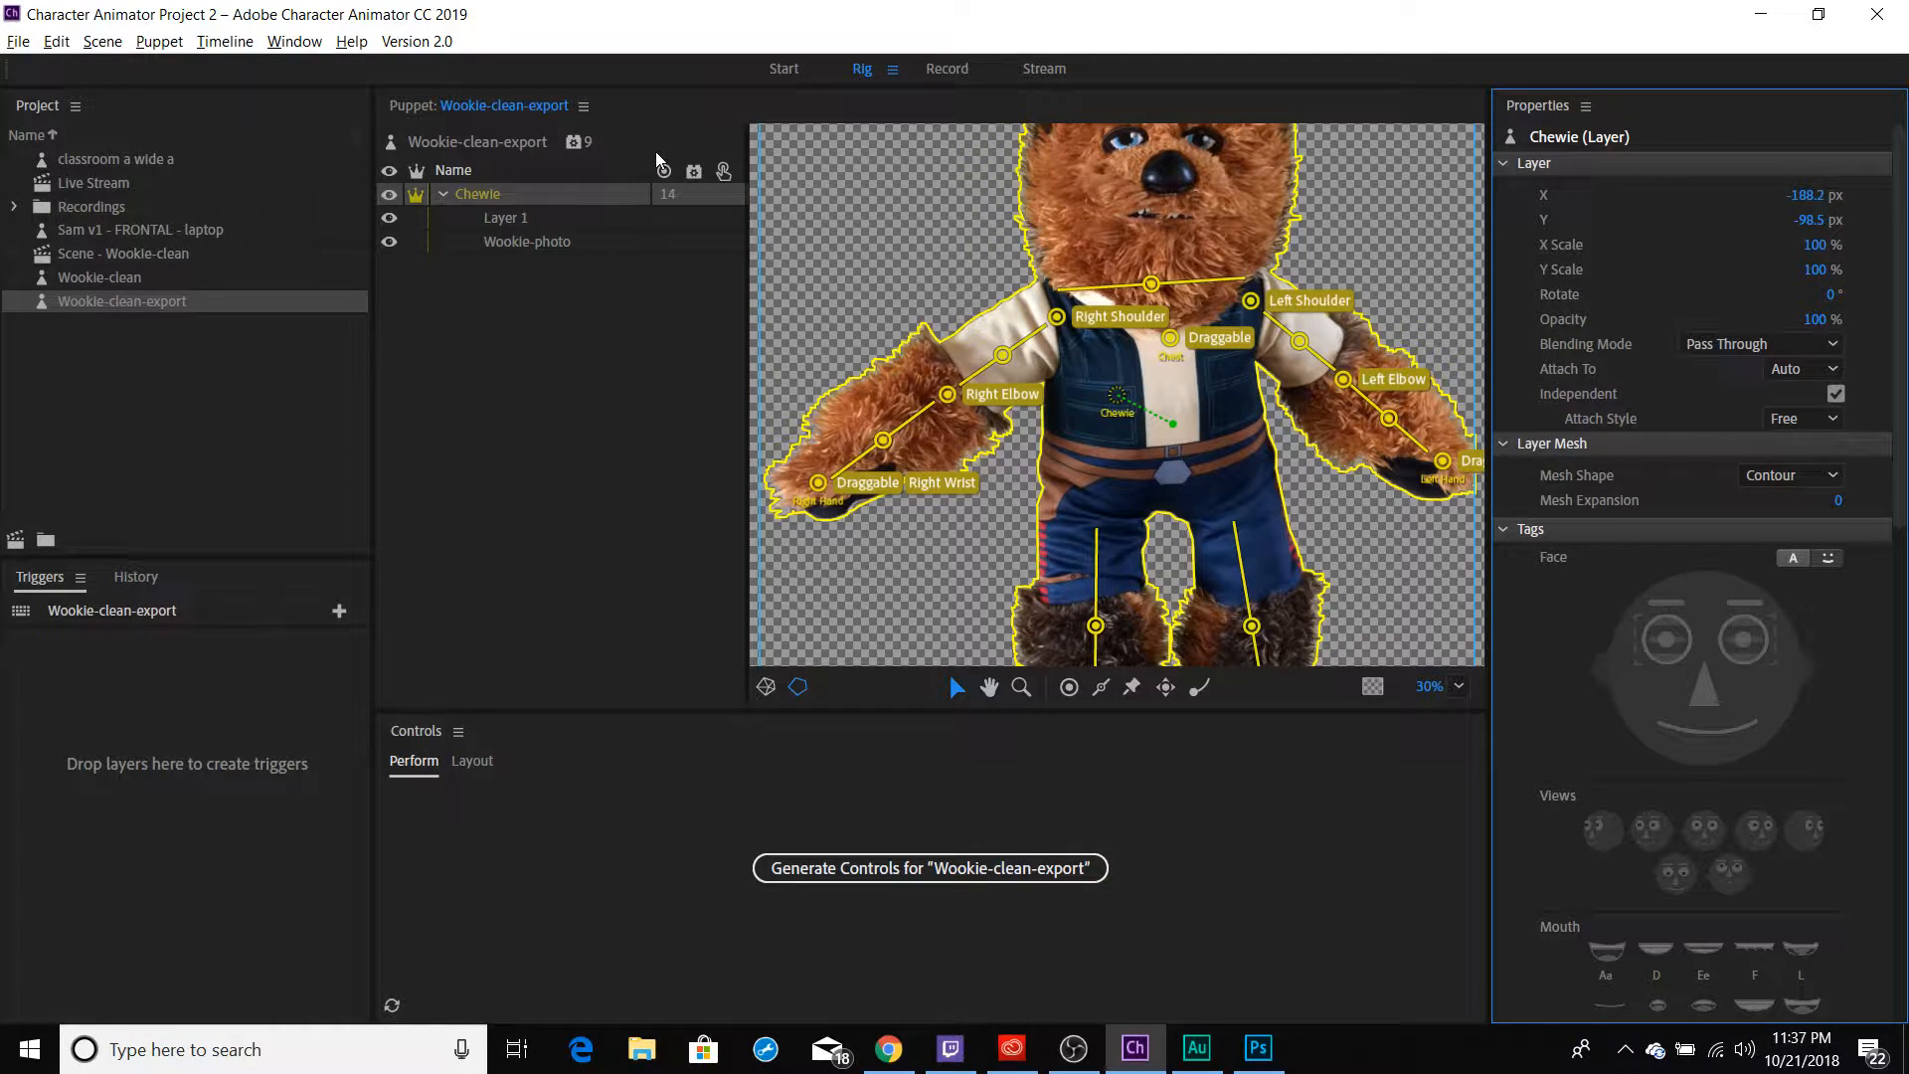
# Rename the Wookie-clean-export puppet as Wookie with Balloon
pyautogui.click(100, 302)
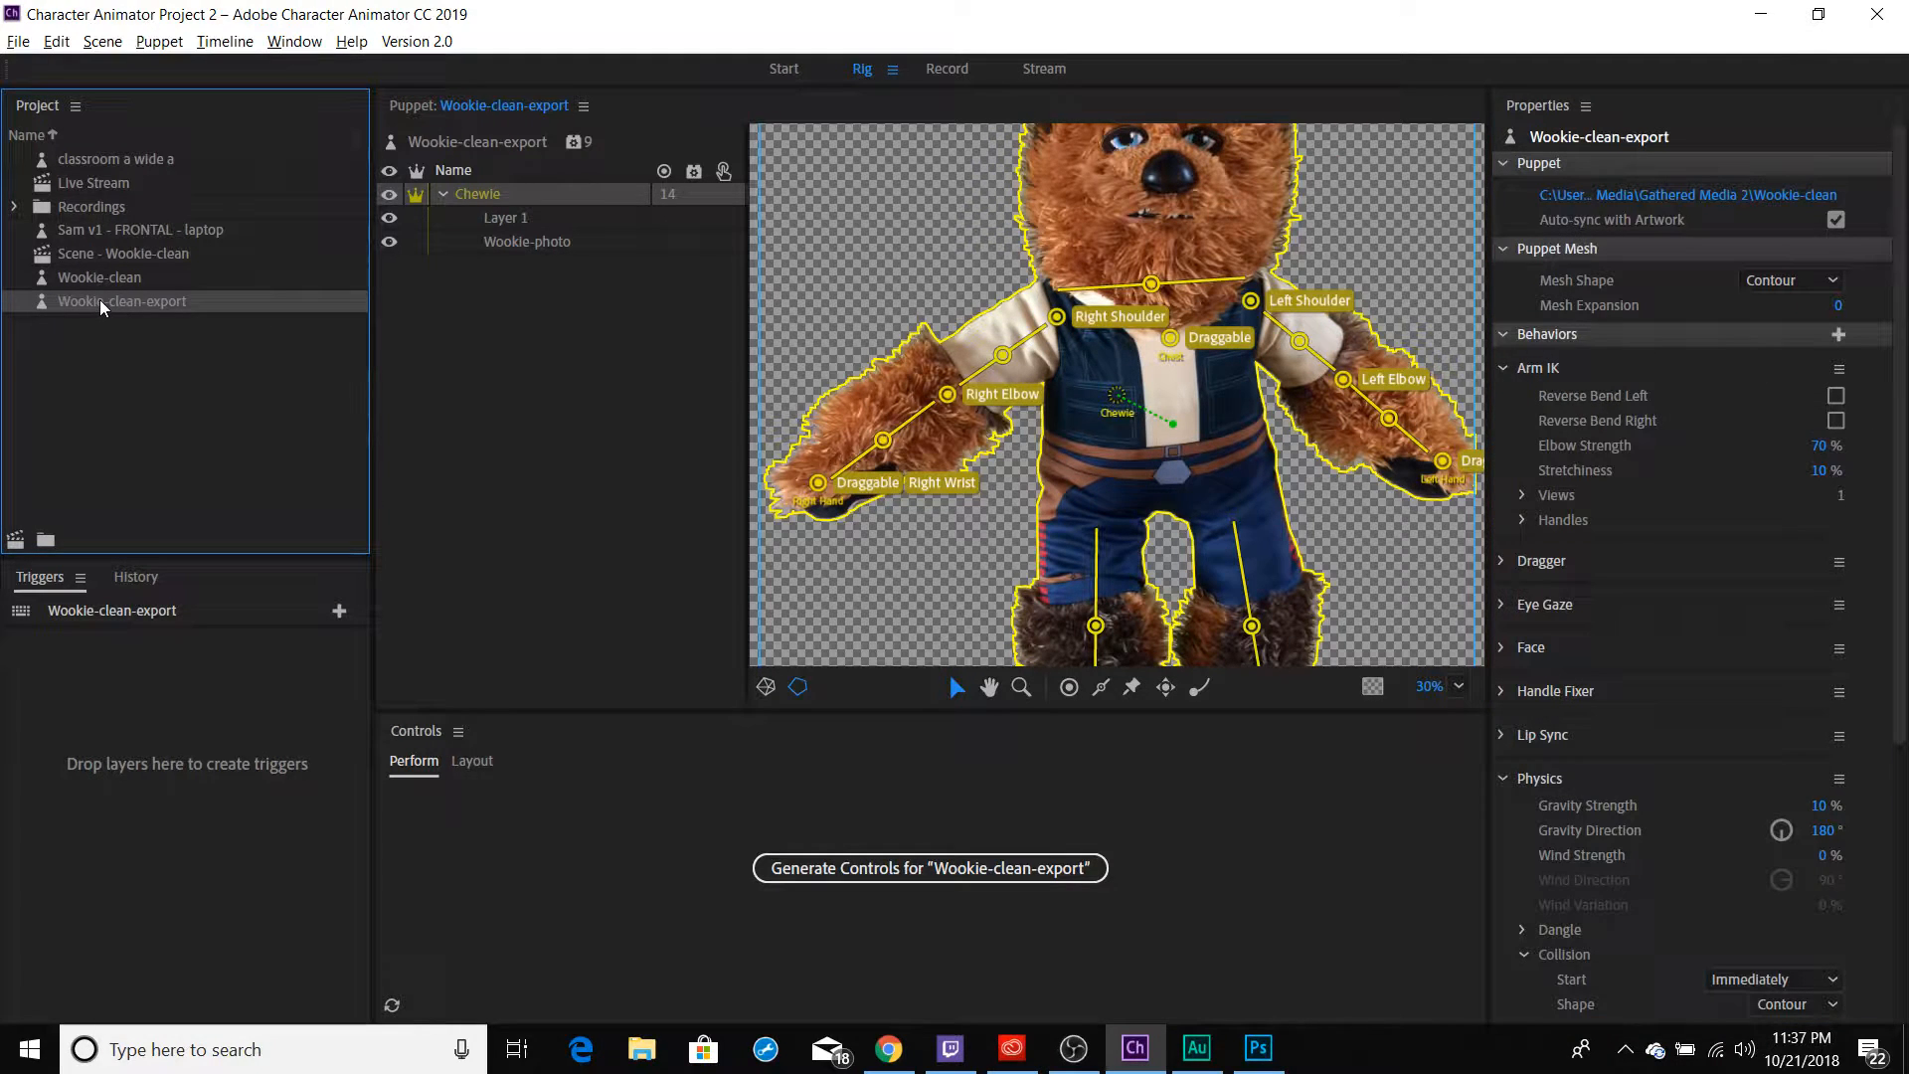
pyautogui.press('Return')
pyautogui.write('Wookie with Balloon')
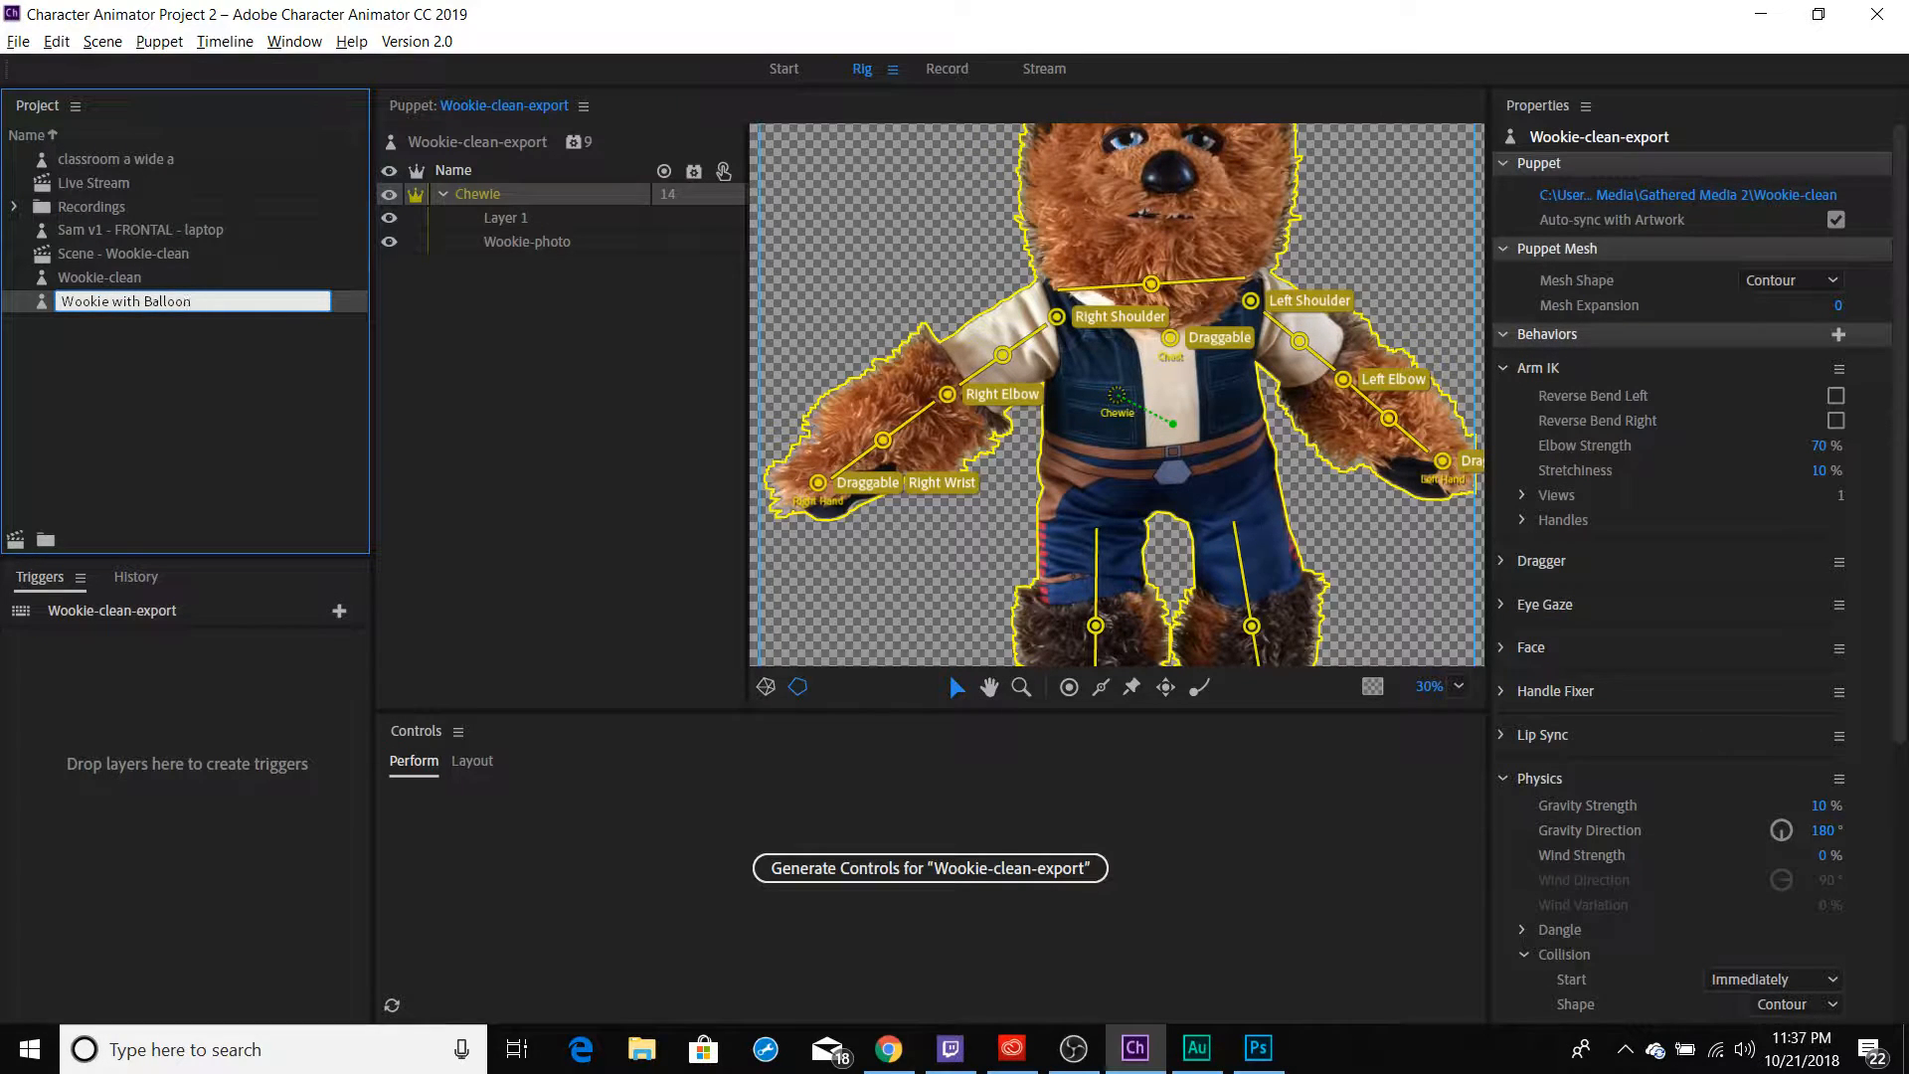
pyautogui.press('Return')
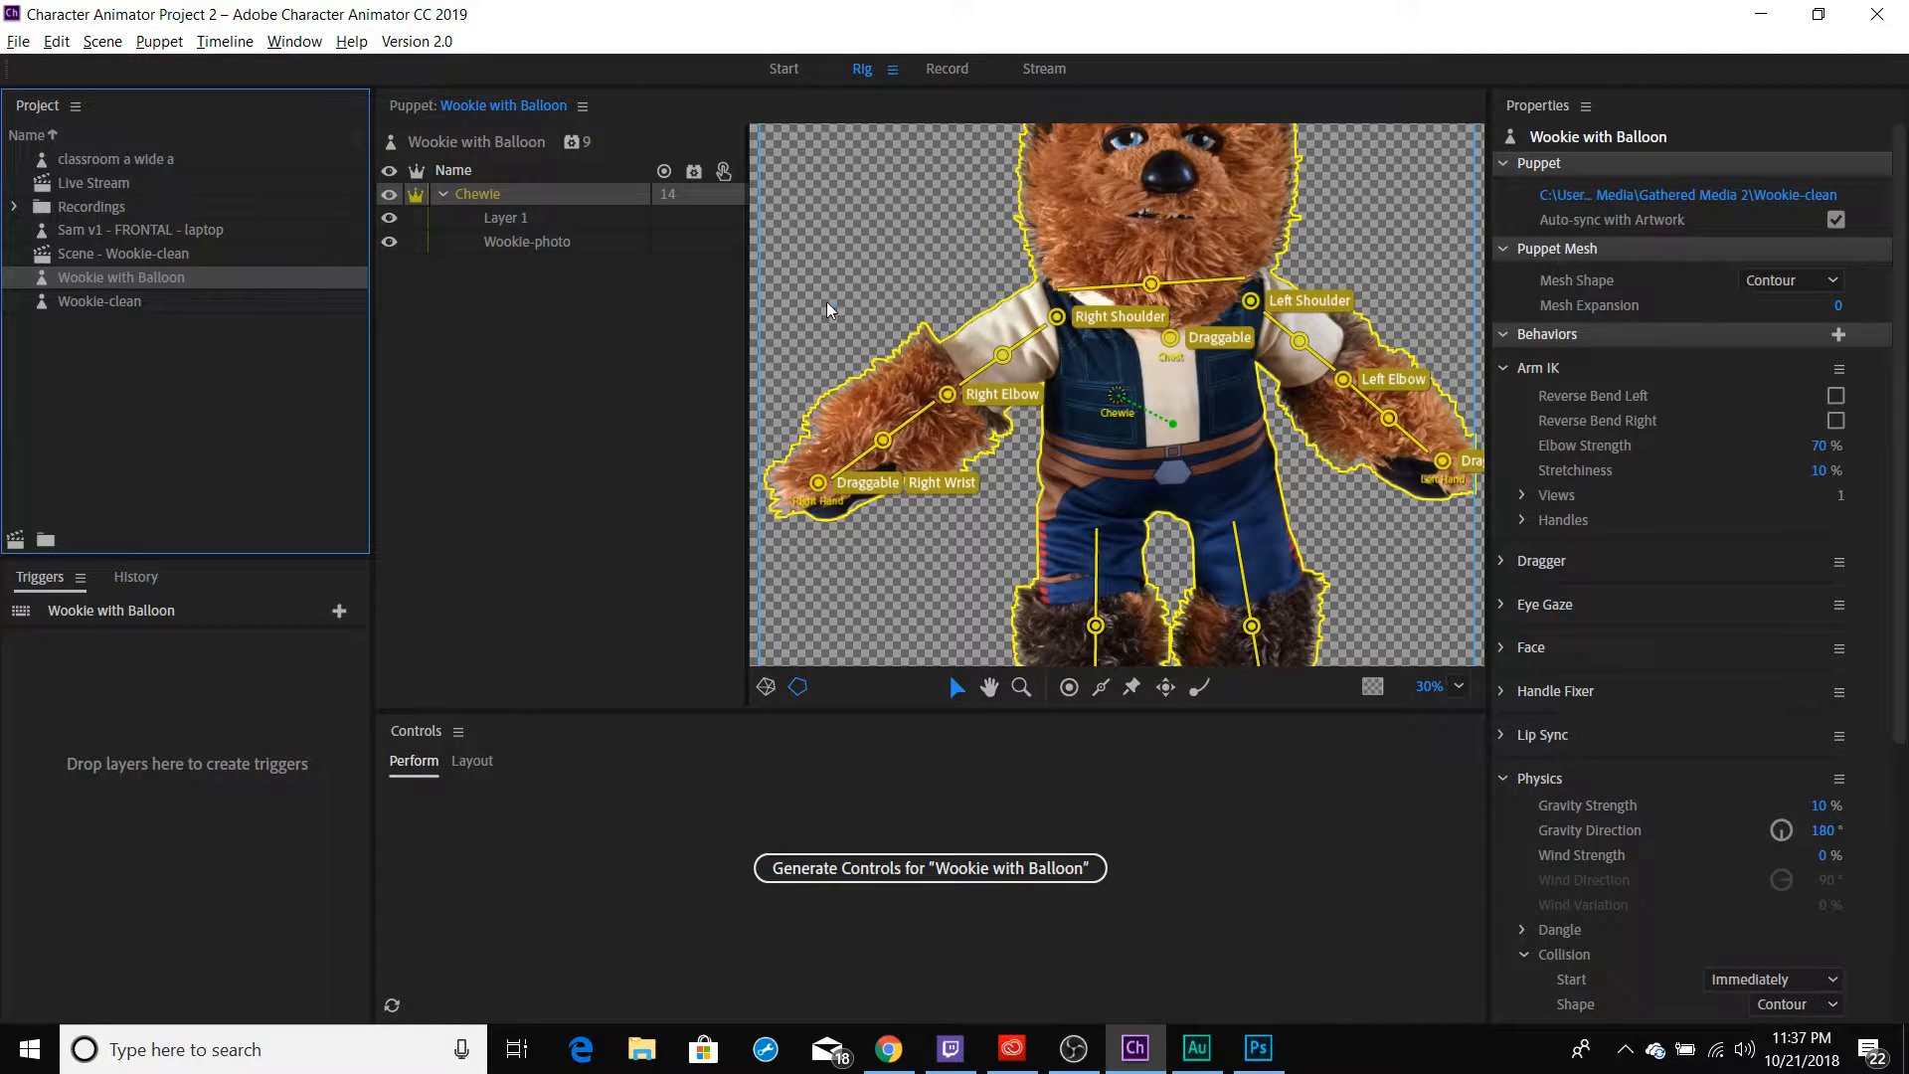
# Switch to Wookie-clean.psd in Photoshop and add a layer named Balloon above Wookie-photo in the +Chewie group
pyautogui.hotkey('alt', 'Tab')
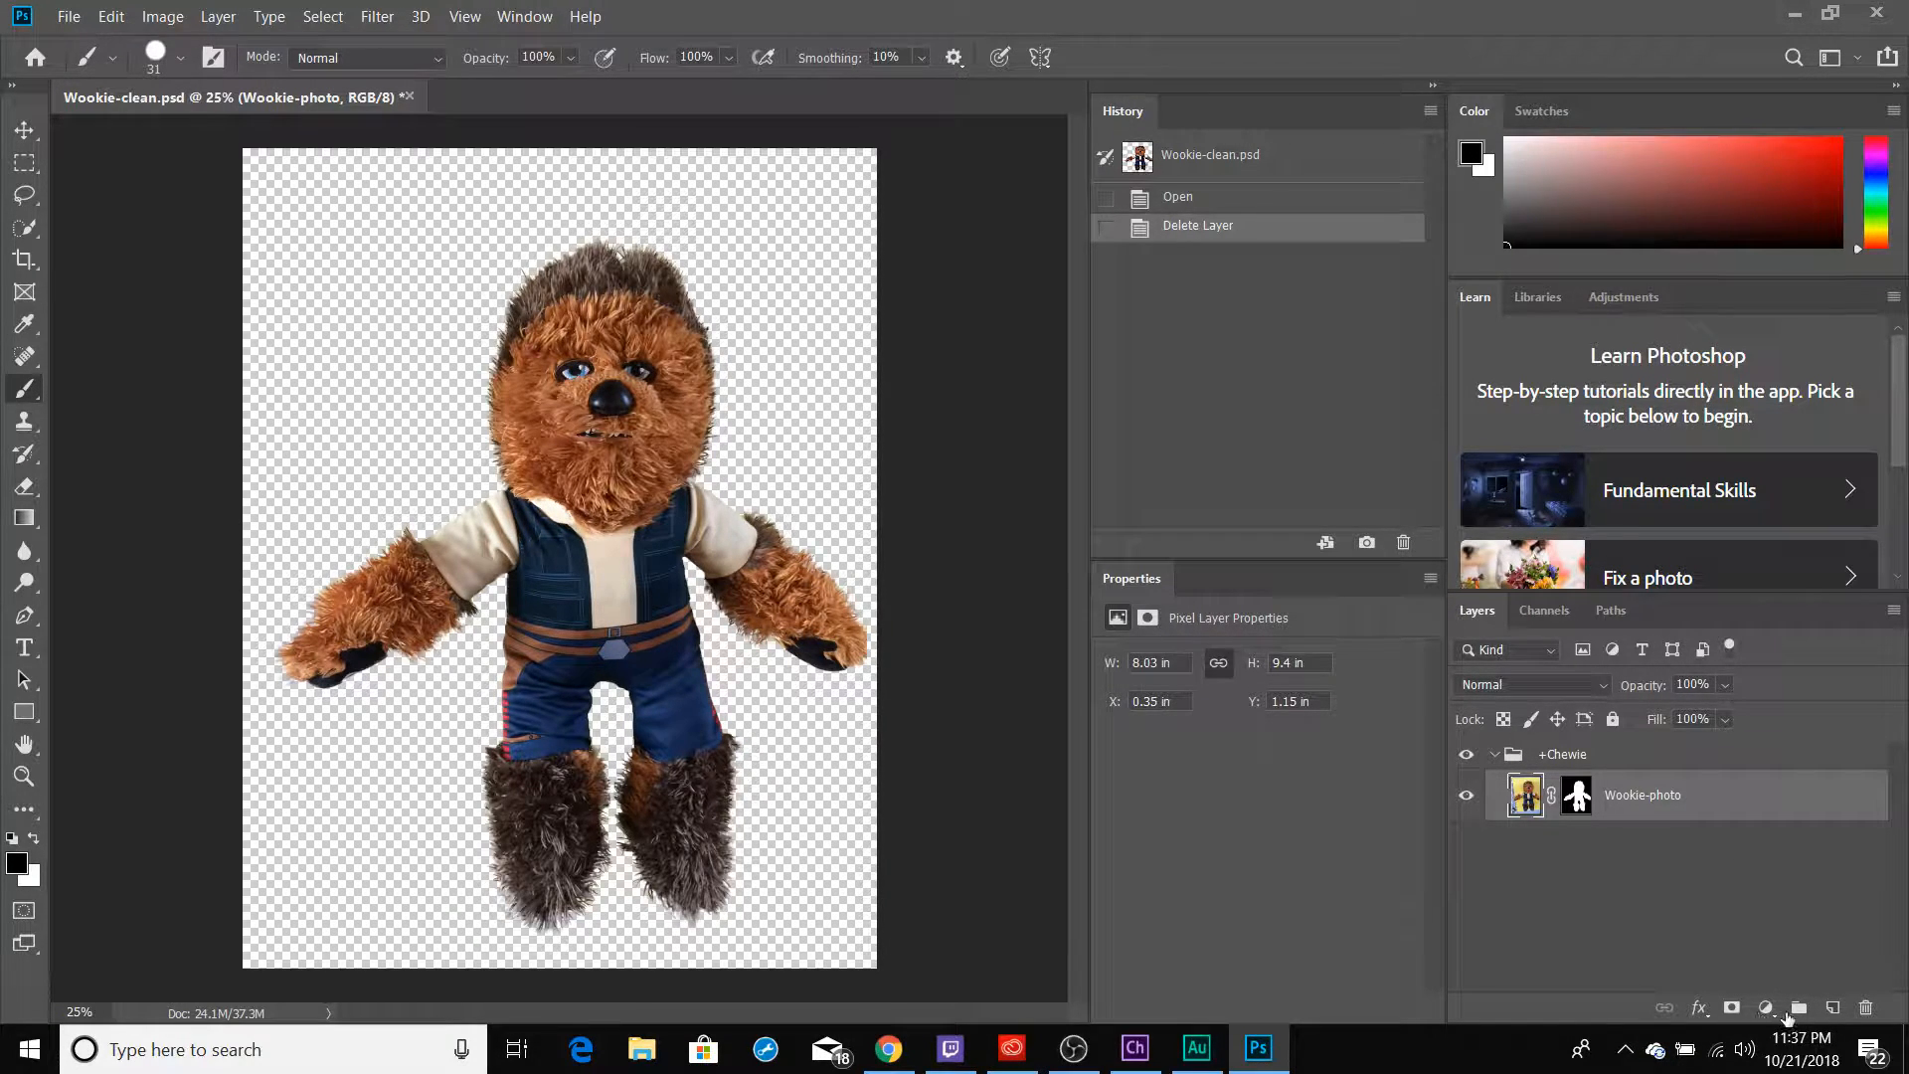
pyautogui.click(1835, 1007)
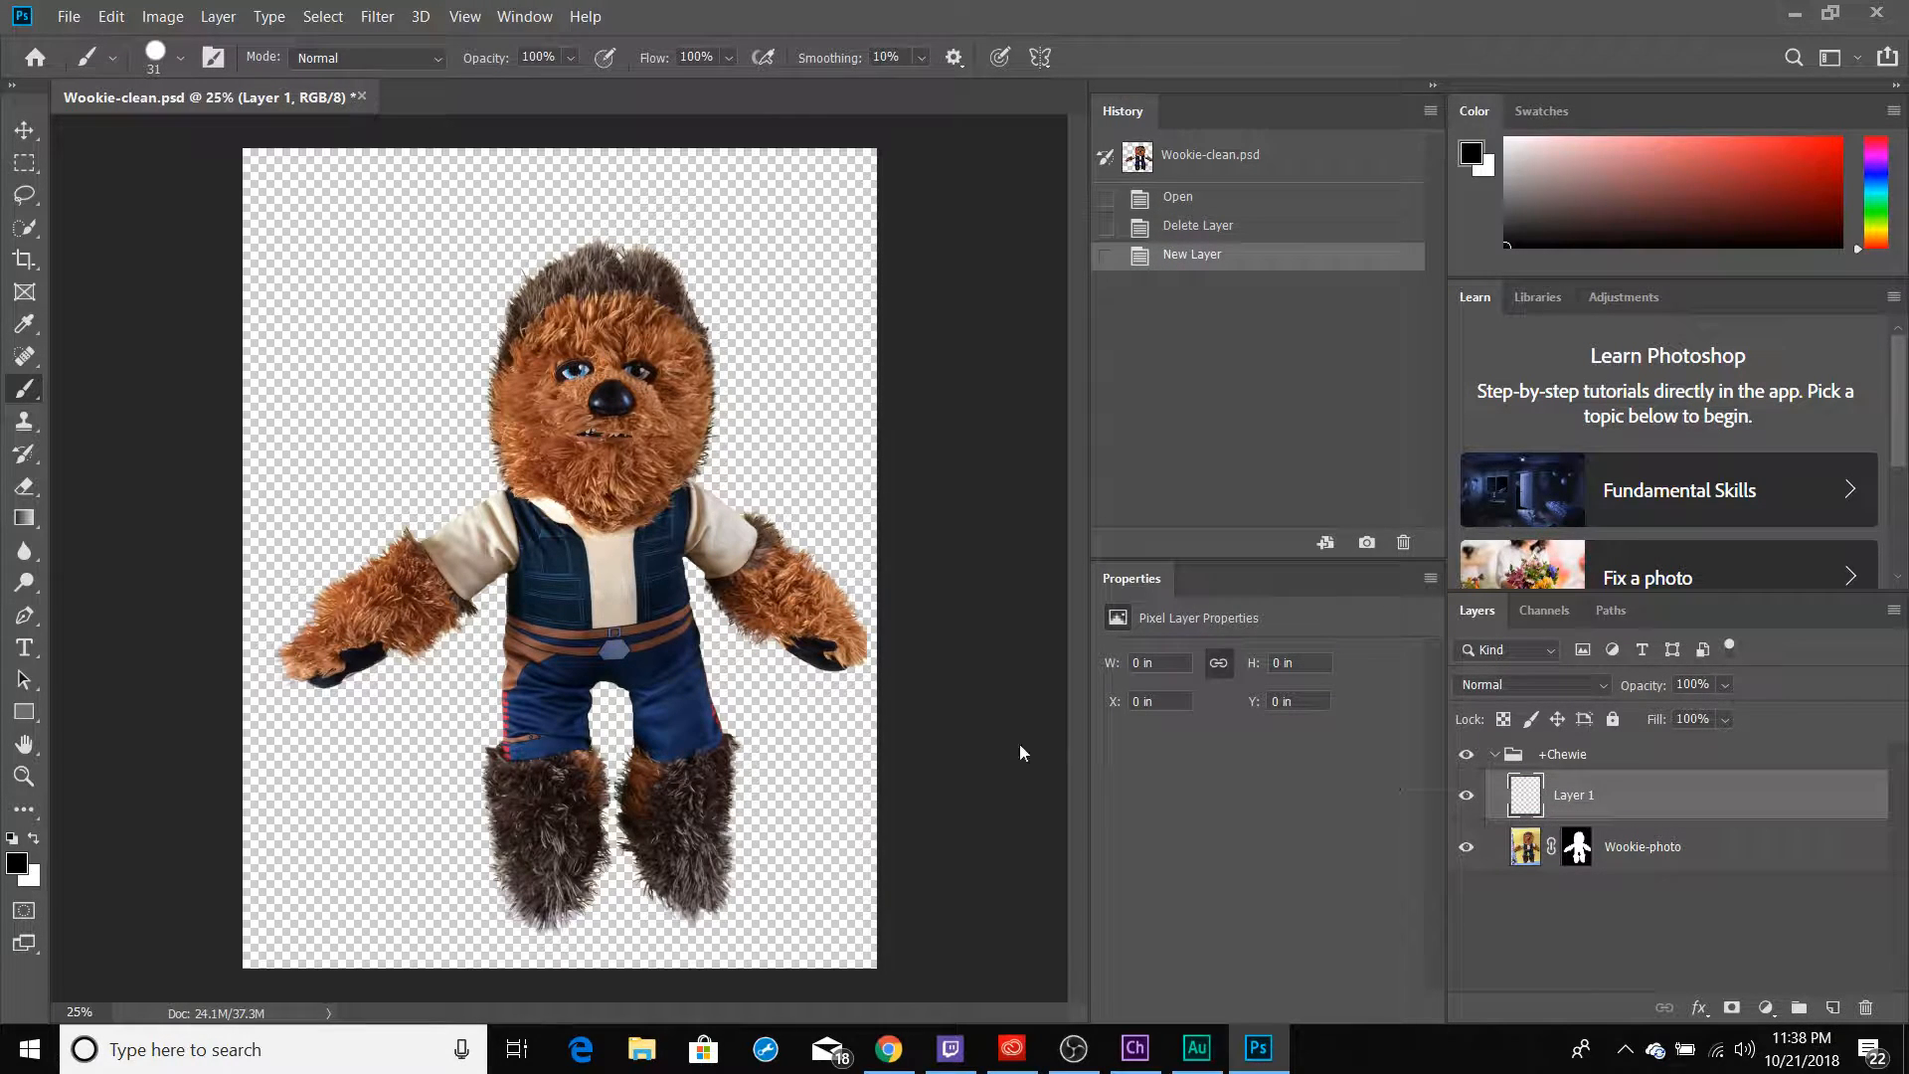
pyautogui.doubleClick(1574, 795)
pyautogui.write('Balloon')
pyautogui.press('Return')
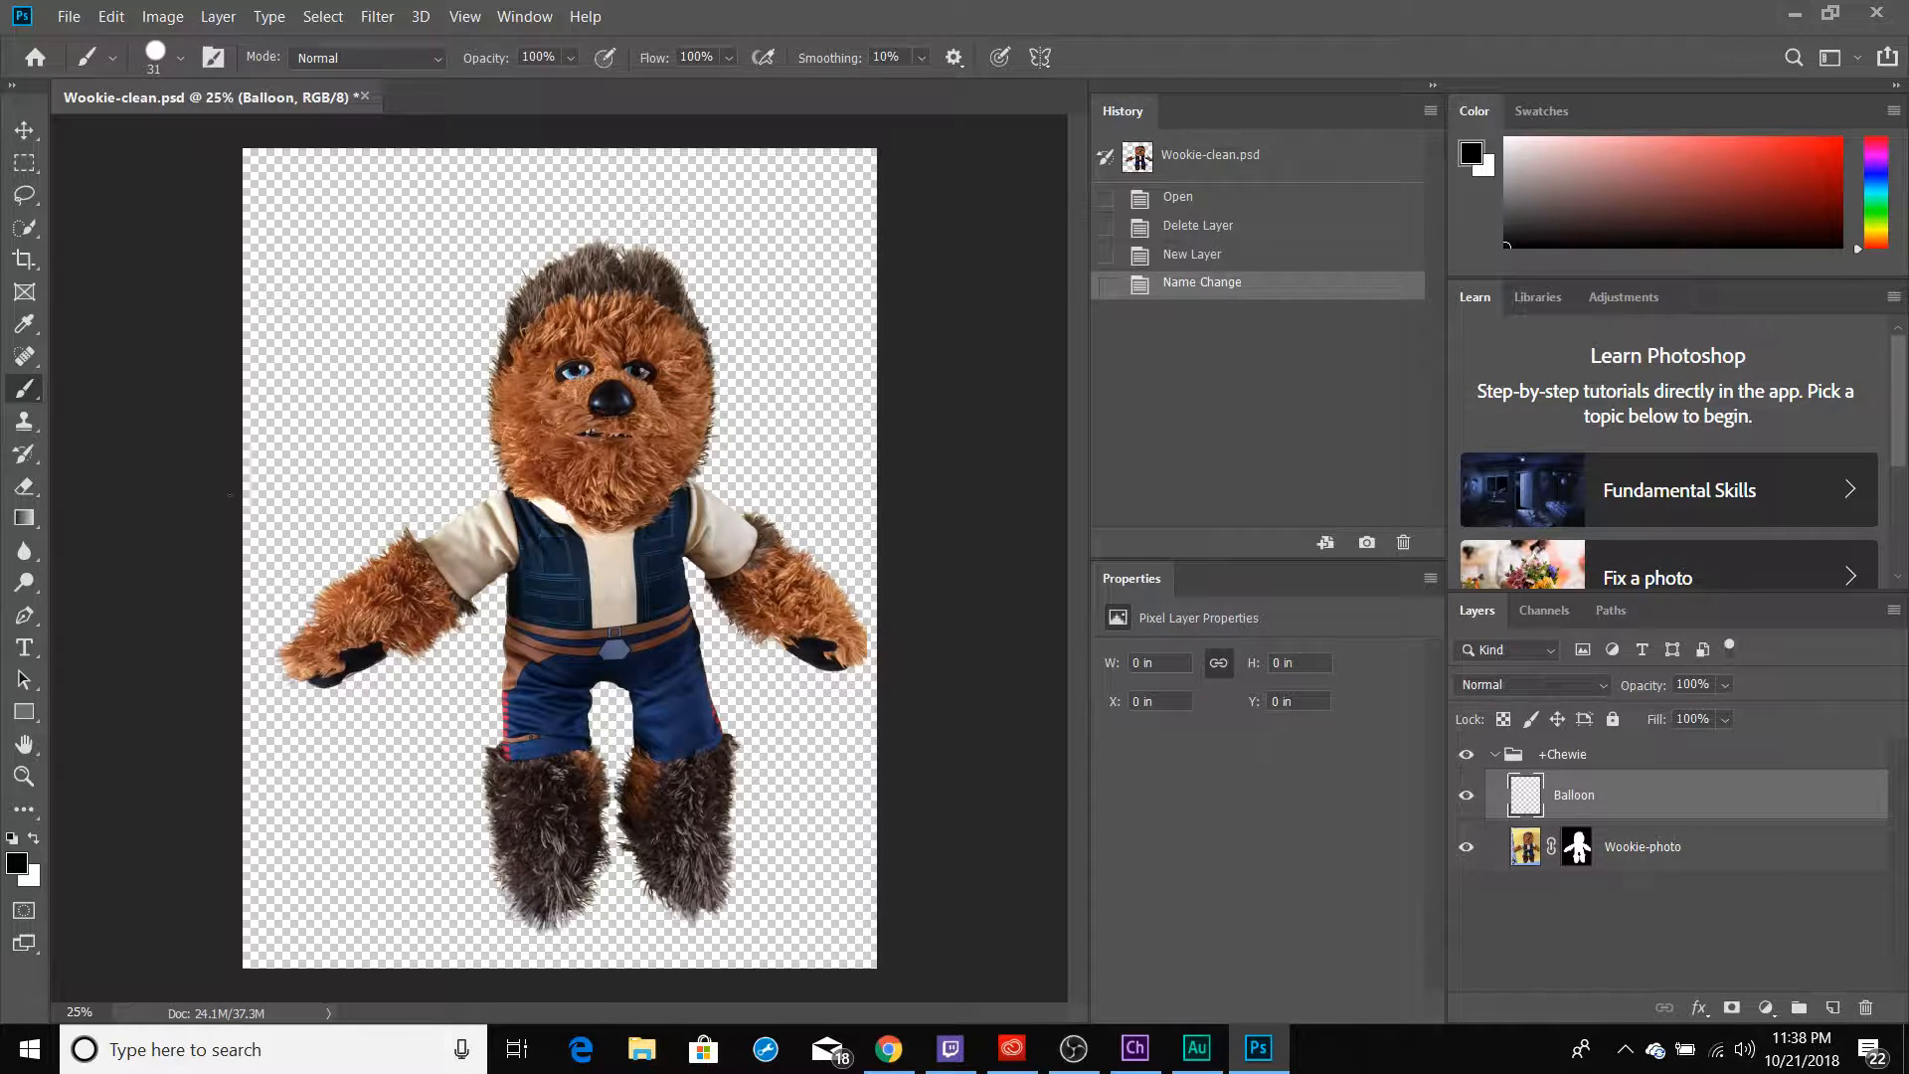
# Paint a black balloon string rising from the character's right hand on the Balloon layer, using a size 50 brush
pyautogui.rightClick(28, 398)
pyautogui.click(89, 388)
pyautogui.click(180, 57)
pyautogui.moveTo(165, 140); pyautogui.dragTo(180, 142)
pyautogui.click(403, 238)
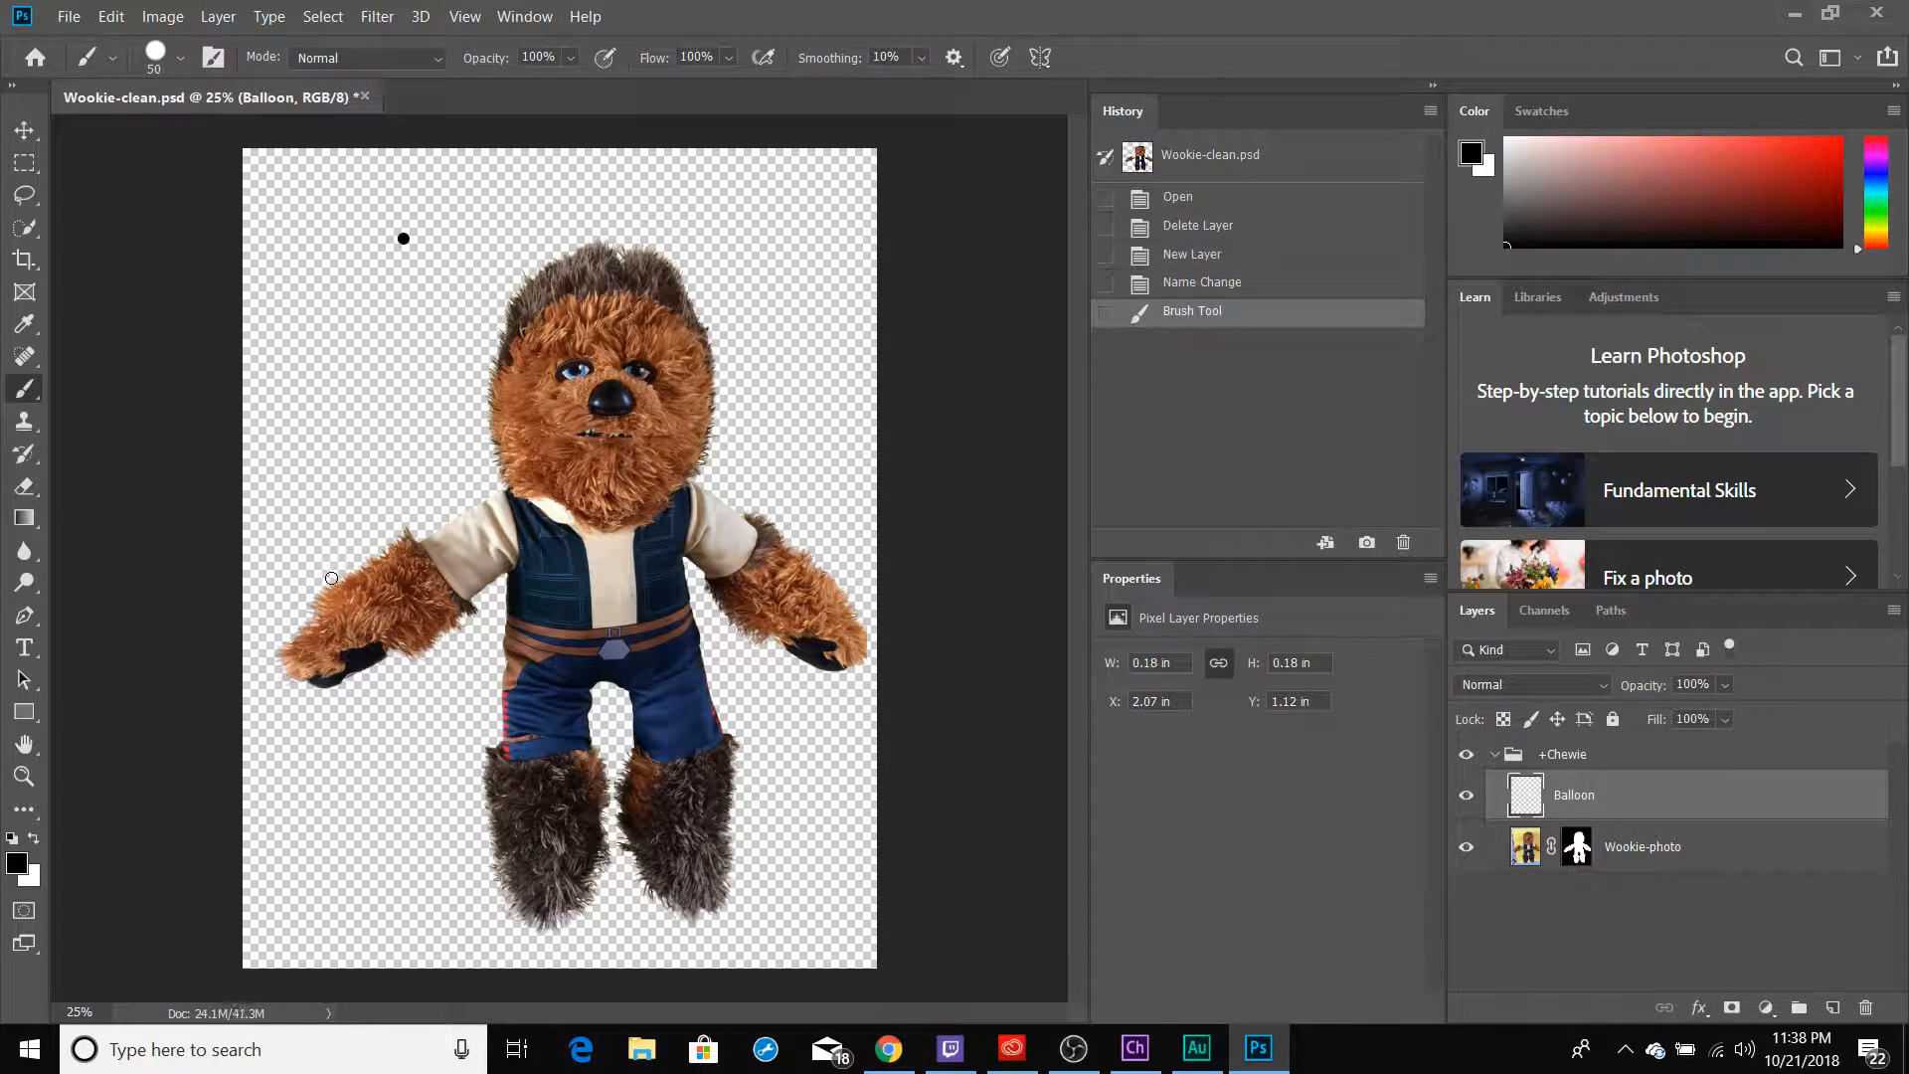
pyautogui.hotkey('ctrl', 'z')
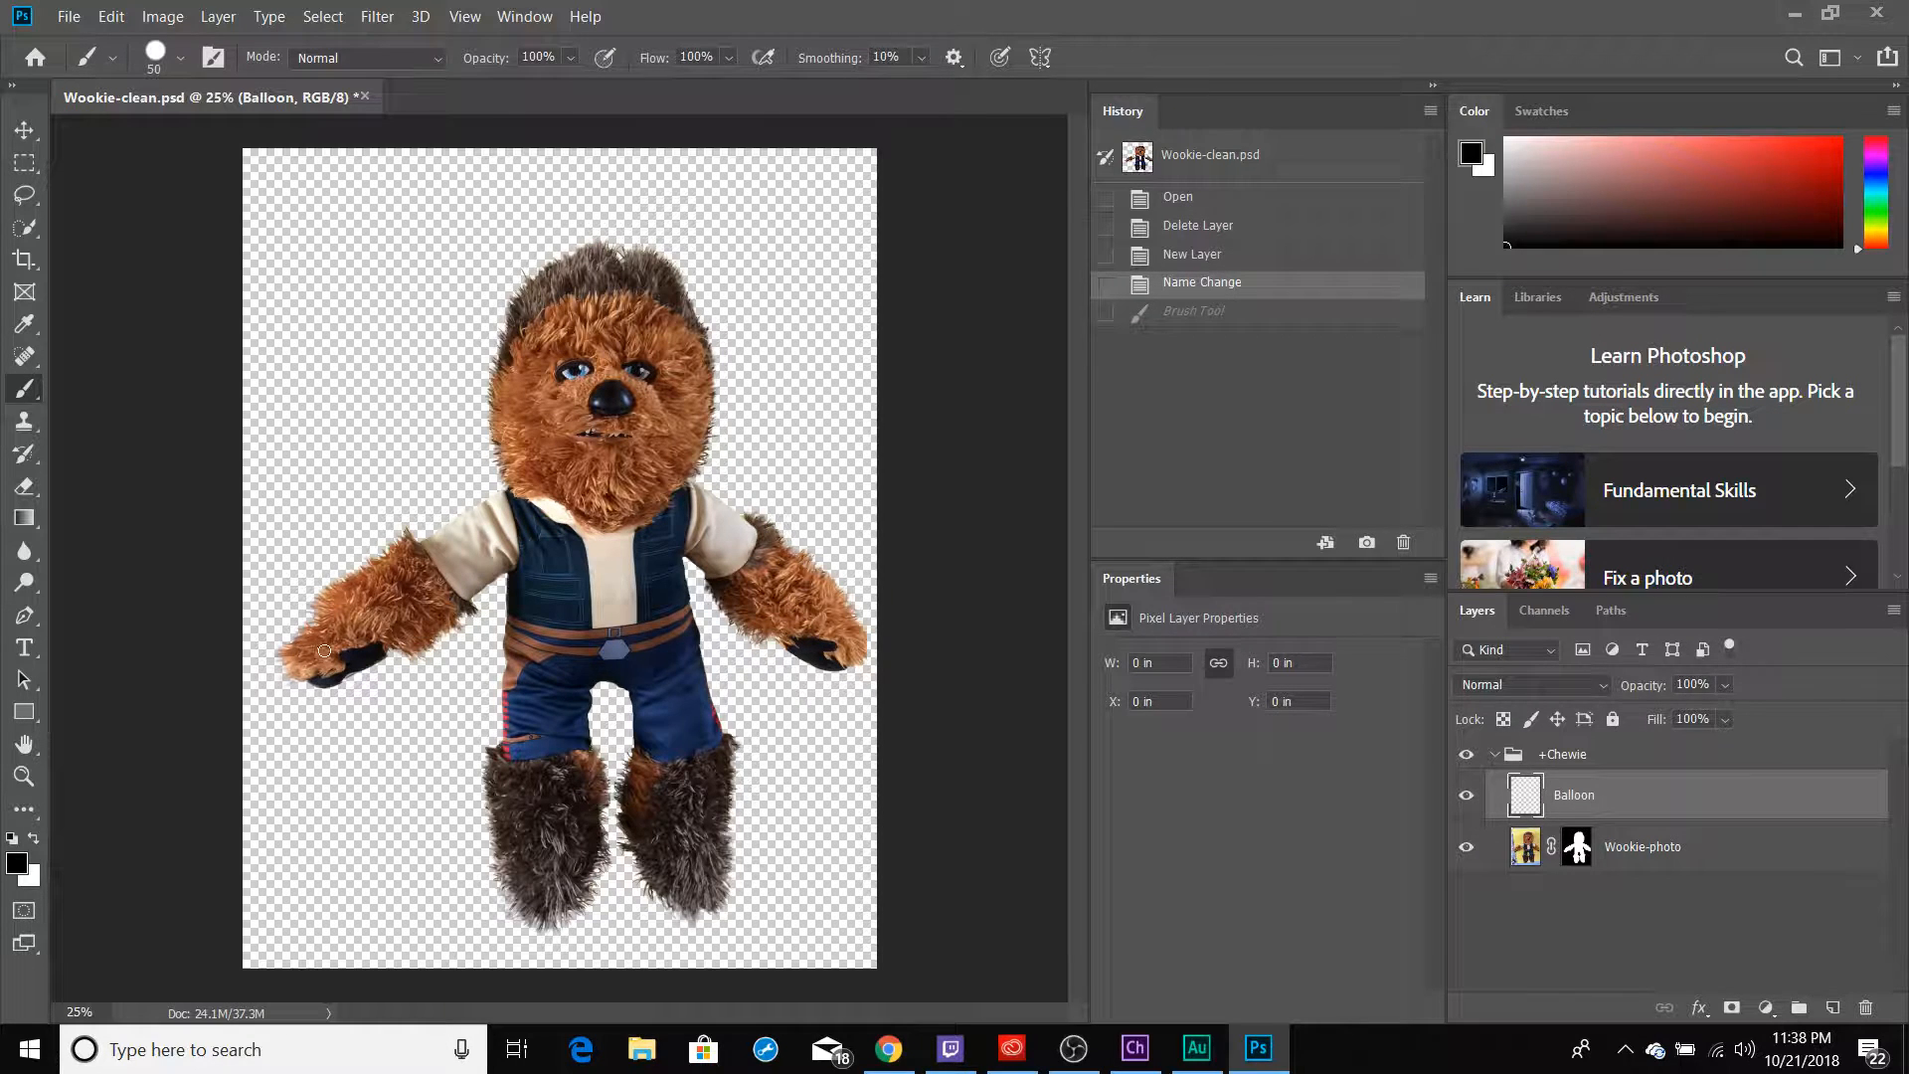
pyautogui.moveTo(324, 650); pyautogui.dragTo(328, 393)
# Set the foreground color to red f21212 and paint a filled oval balloon above the string
pyautogui.click(17, 865)
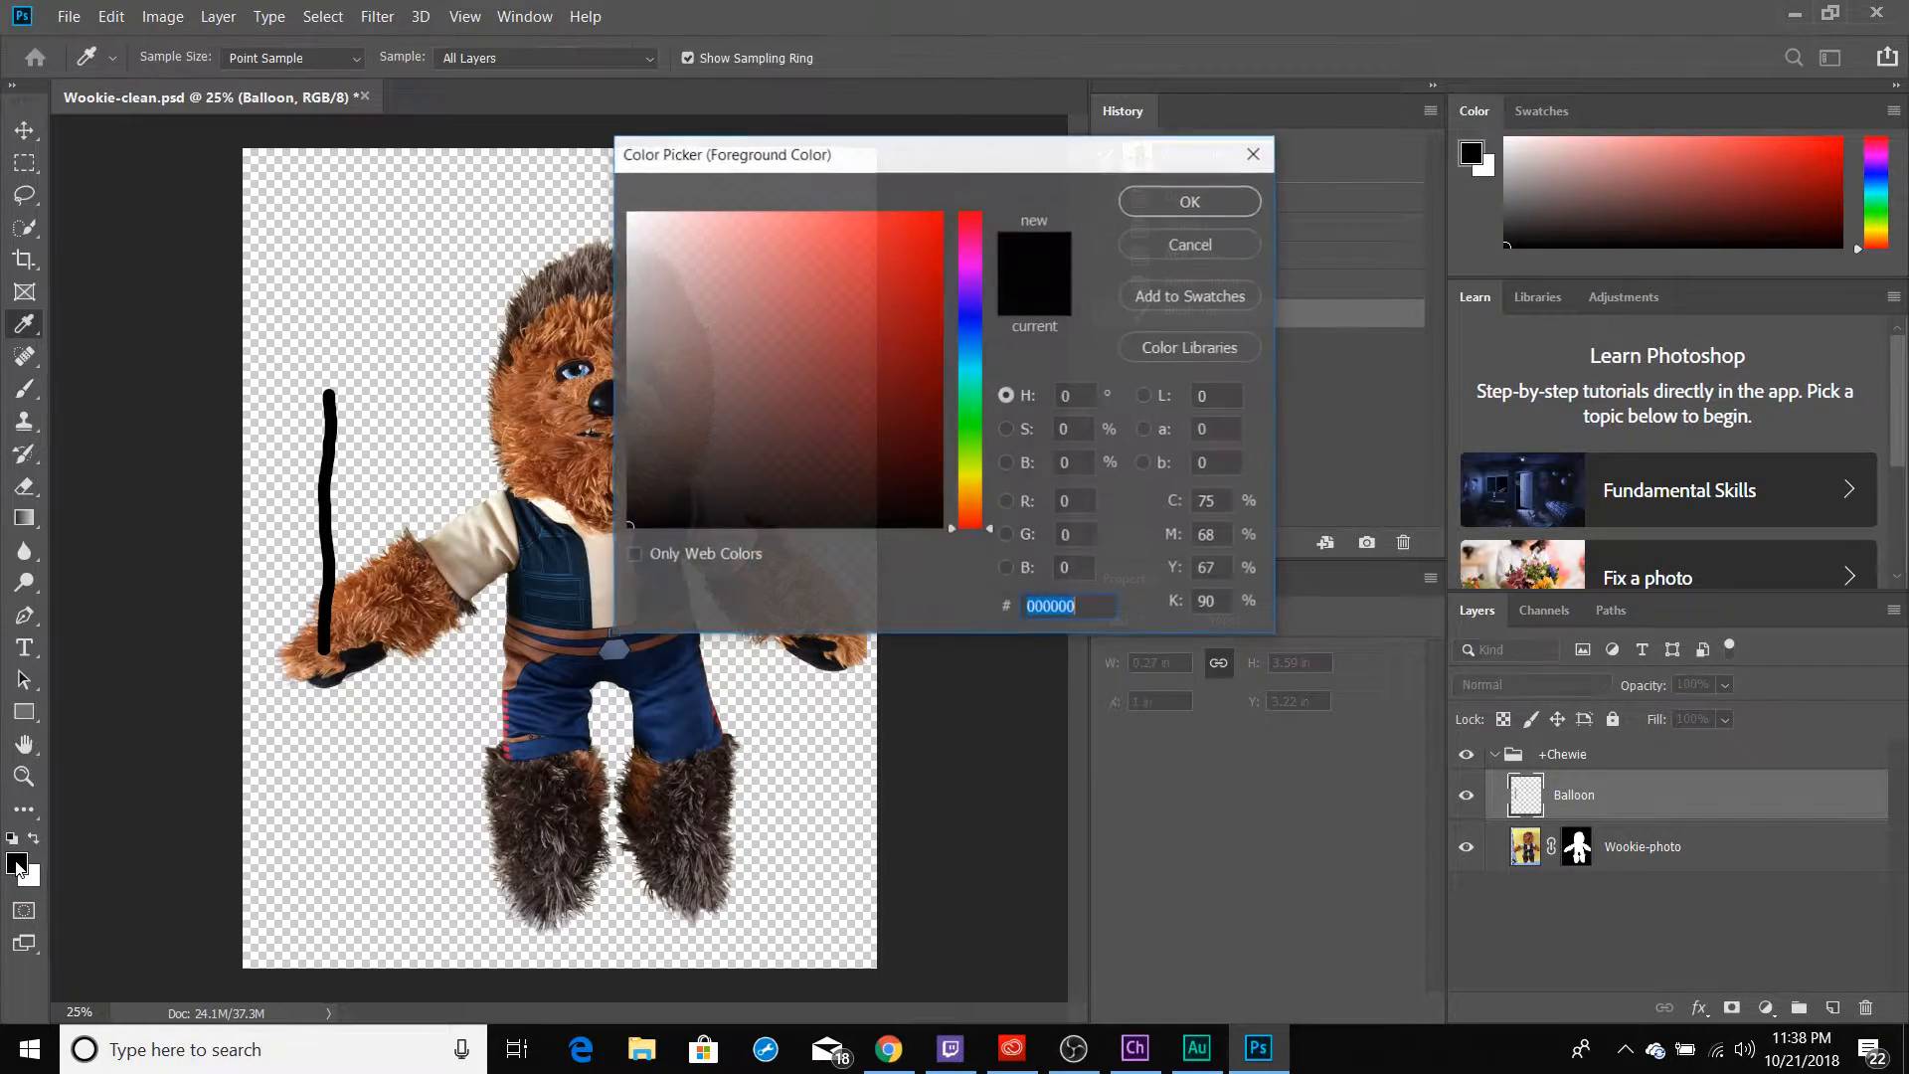
pyautogui.click(903, 230)
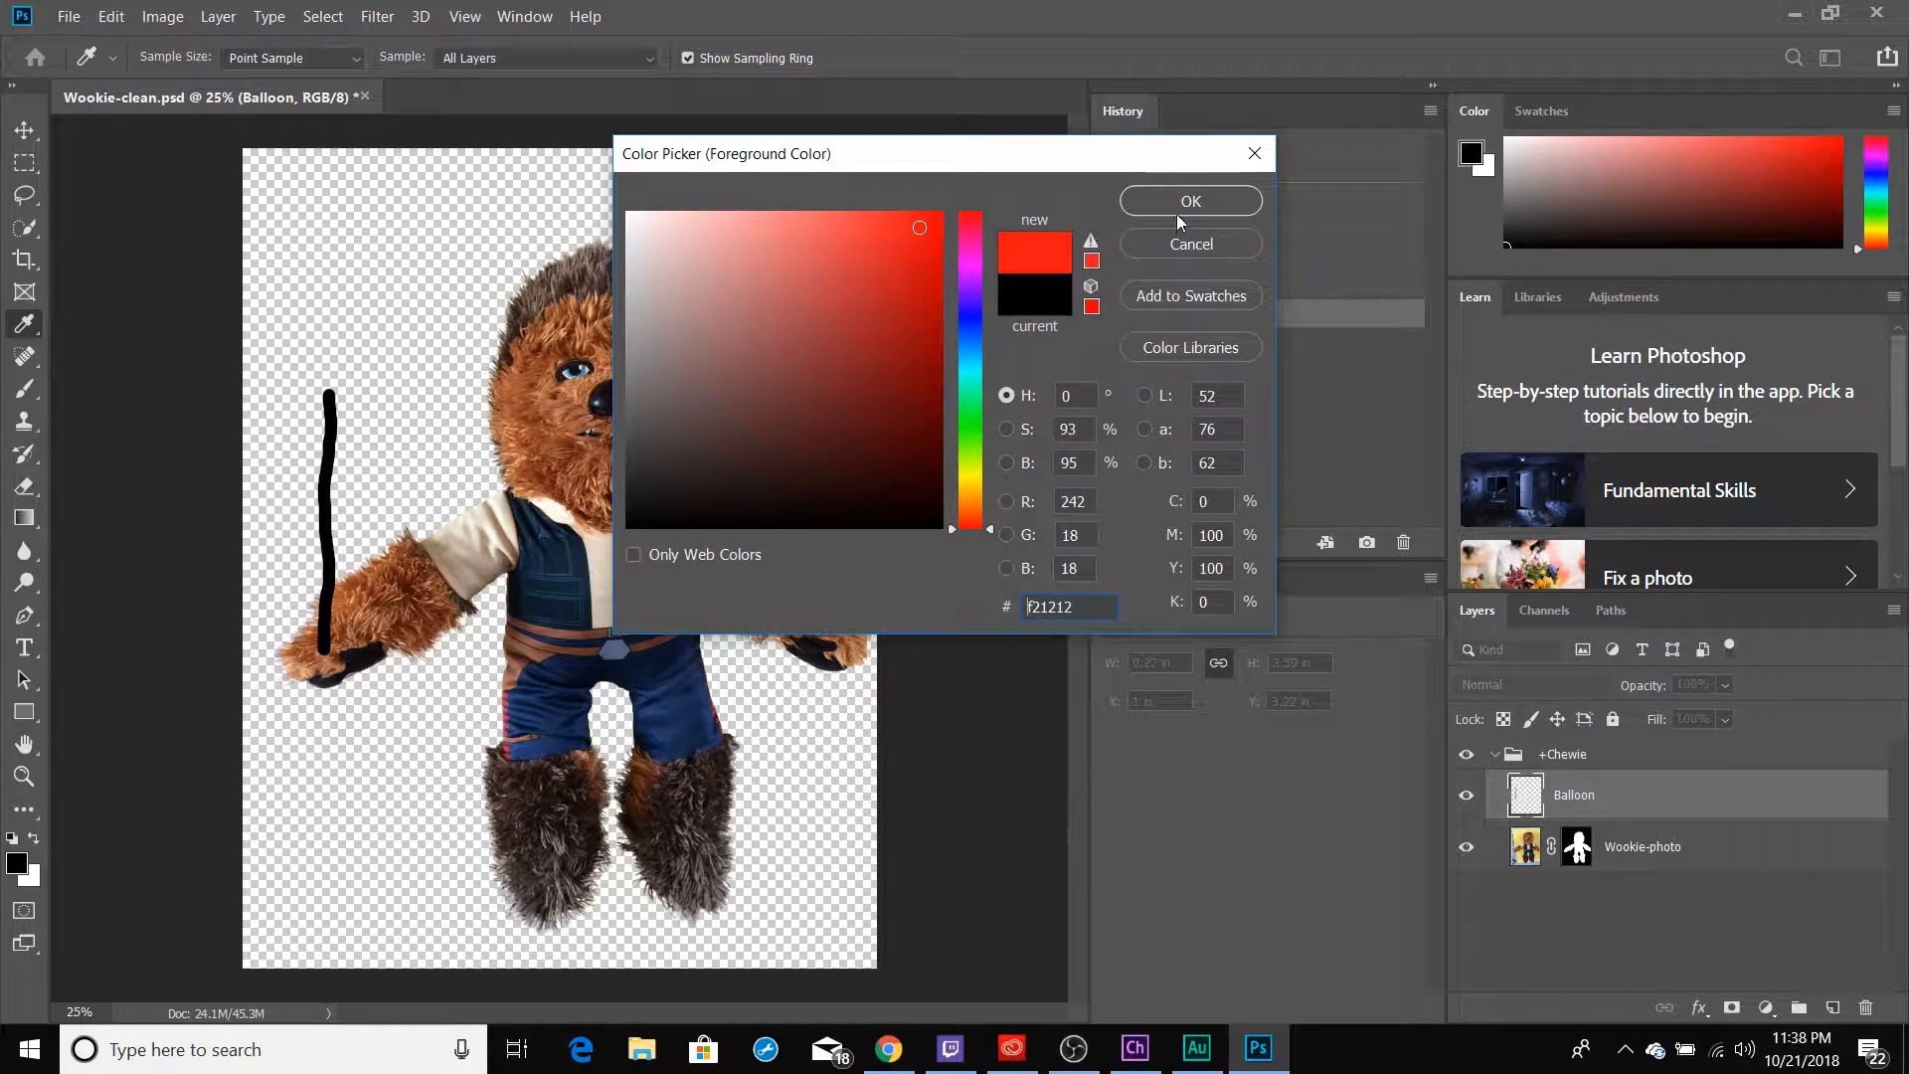
pyautogui.click(1191, 200)
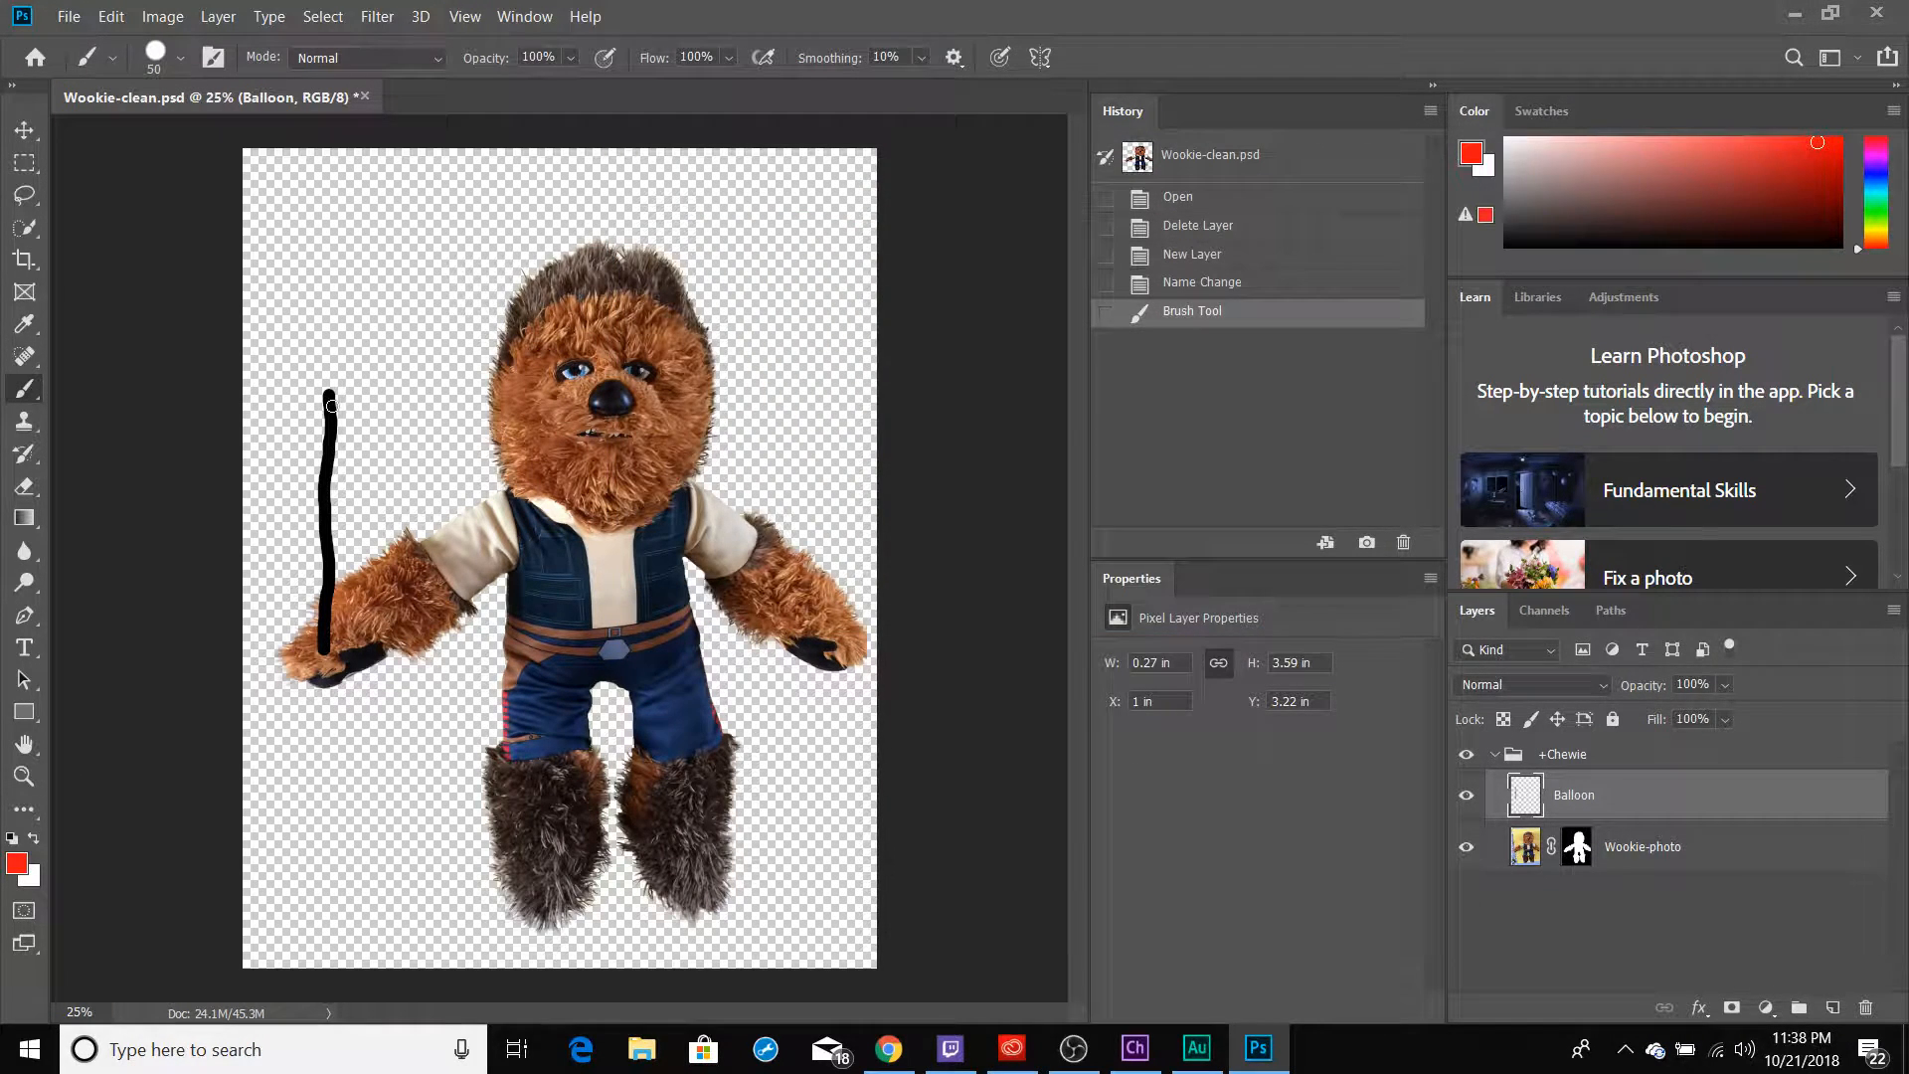
pyautogui.moveTo(331, 405)
pyautogui.mouseDown()
pyautogui.moveTo(271, 363)
pyautogui.moveTo(260, 293)
pyautogui.moveTo(287, 235)
pyautogui.moveTo(343, 204)
pyautogui.moveTo(402, 262)
pyautogui.moveTo(398, 374)
pyautogui.moveTo(348, 410)
pyautogui.moveTo(283, 366)
pyautogui.moveTo(328, 231)
pyautogui.moveTo(333, 373)
pyautogui.moveTo(355, 378)
pyautogui.moveTo(328, 333)
pyautogui.moveTo(370, 329)
pyautogui.moveTo(373, 393)
pyautogui.moveTo(373, 249)
pyautogui.moveTo(323, 235)
pyautogui.moveTo(293, 253)
pyautogui.moveTo(353, 288)
pyautogui.moveTo(306, 373)
pyautogui.moveTo(263, 299)
pyautogui.moveTo(333, 283)
pyautogui.moveTo(386, 239)
pyautogui.moveTo(393, 298)
pyautogui.moveTo(358, 386)
pyautogui.mouseUp()
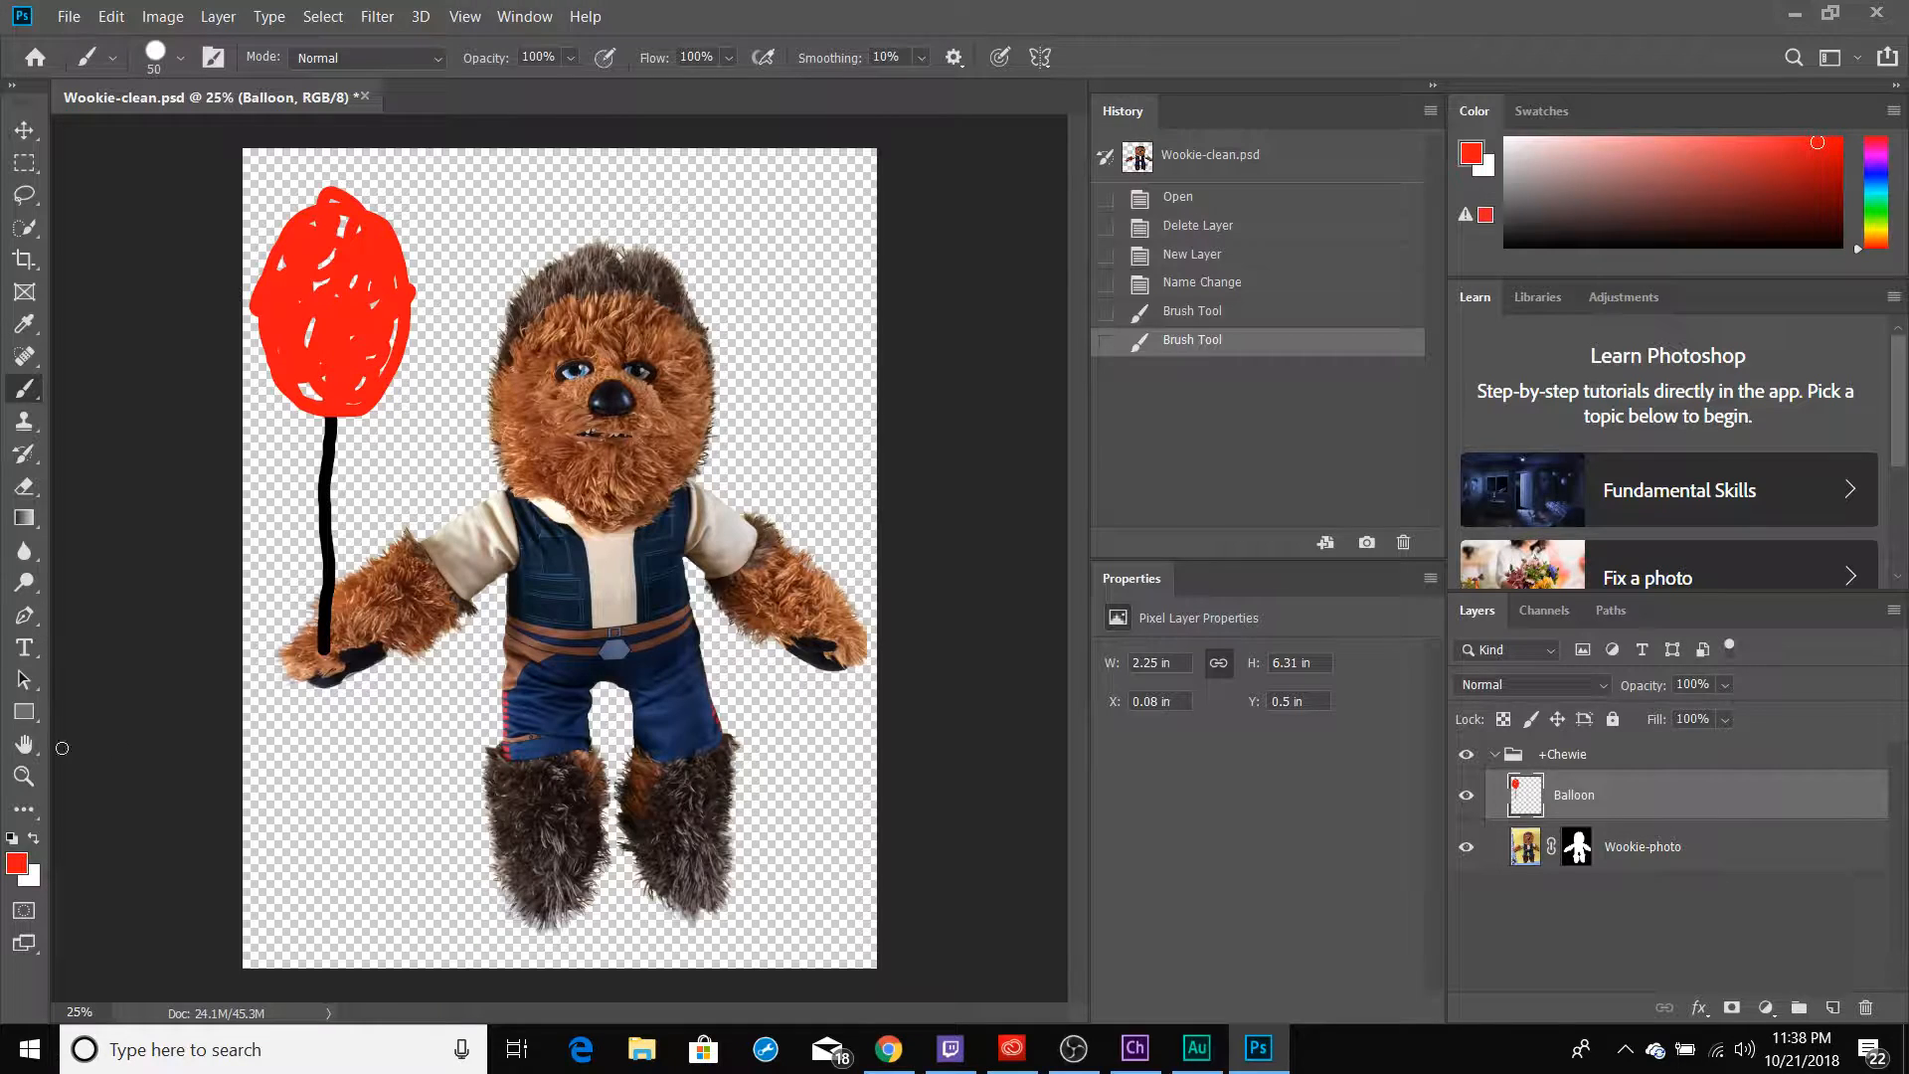
# Save the balloon artwork, then switch to Character Animator and select the Balloon layer of the puppet
pyautogui.hotkey('ctrl', 's')
pyautogui.hotkey('alt', 'Tab')
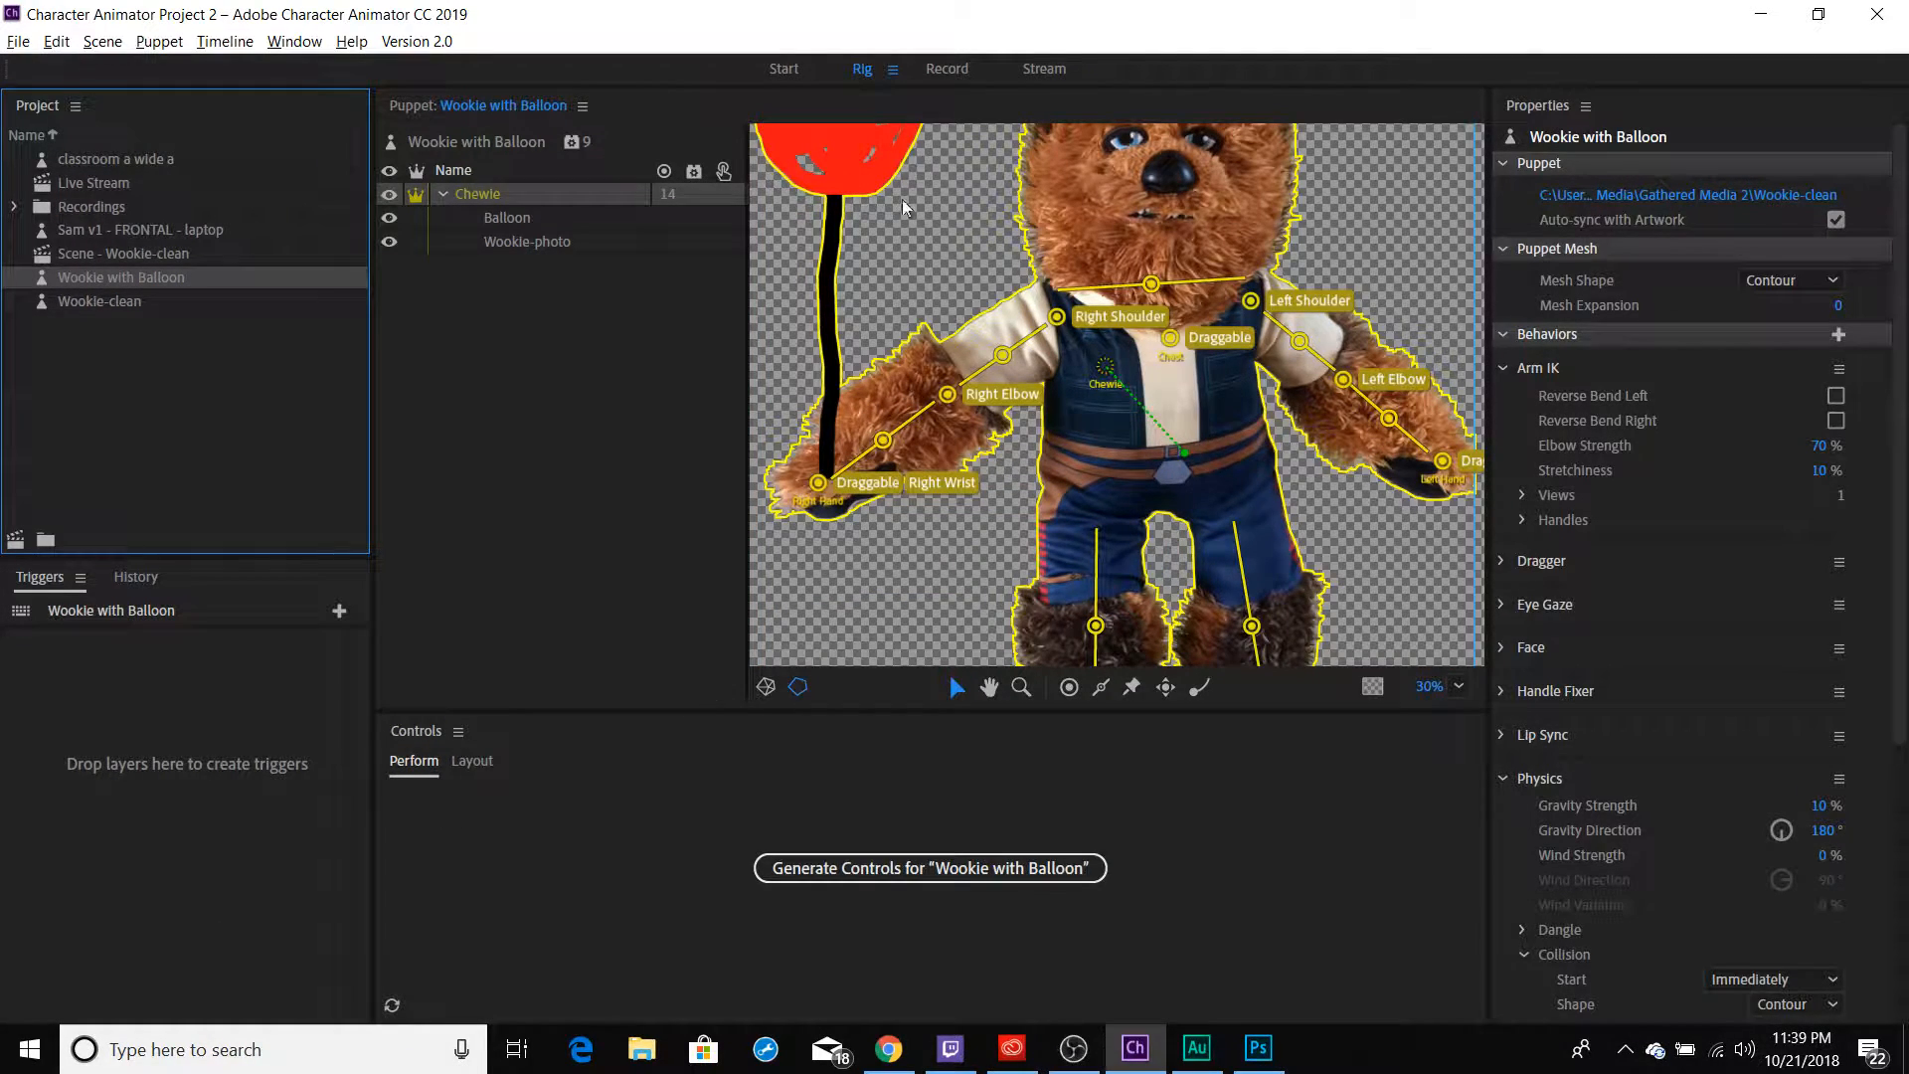
pyautogui.click(497, 218)
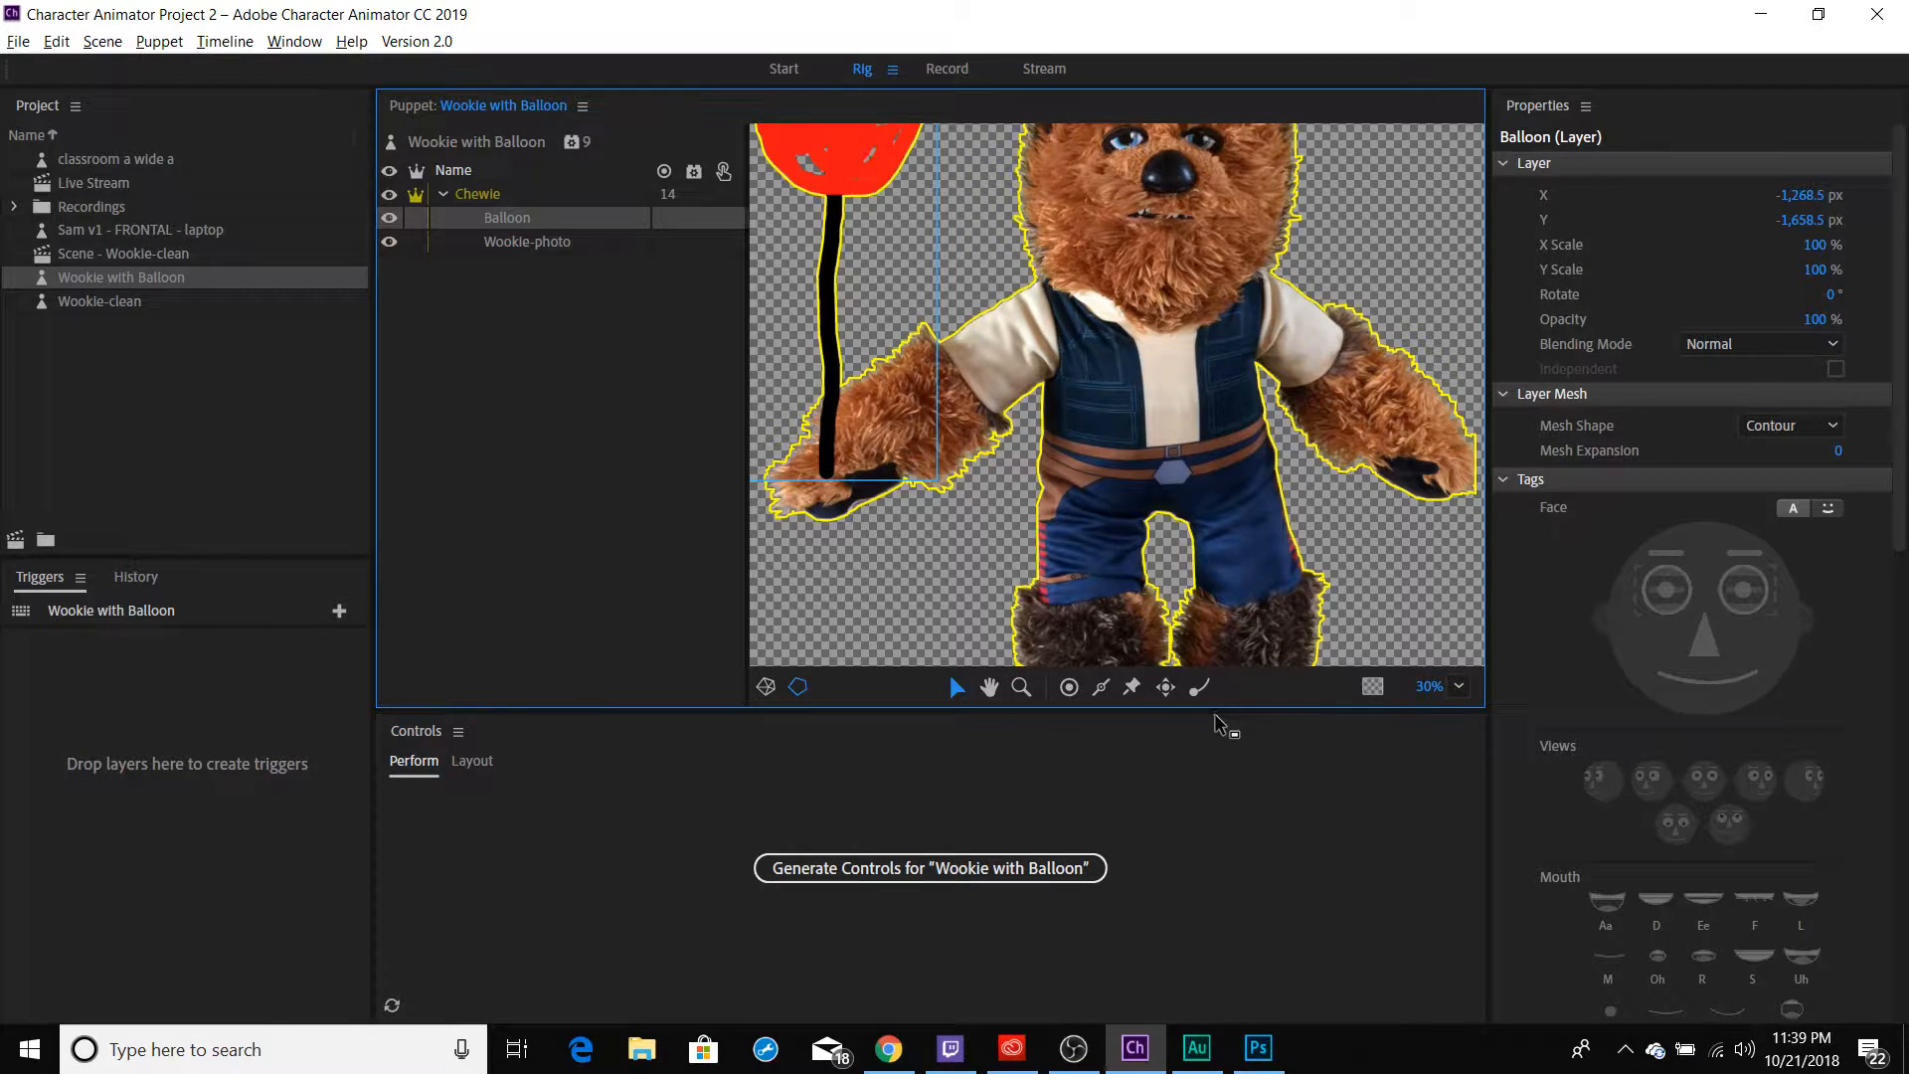
# Fit the whole balloon puppet into an enlarged puppet view and compare its Chewie handles with those of the Wookie-clean puppet
pyautogui.moveTo(1215, 713); pyautogui.dragTo(1214, 877)
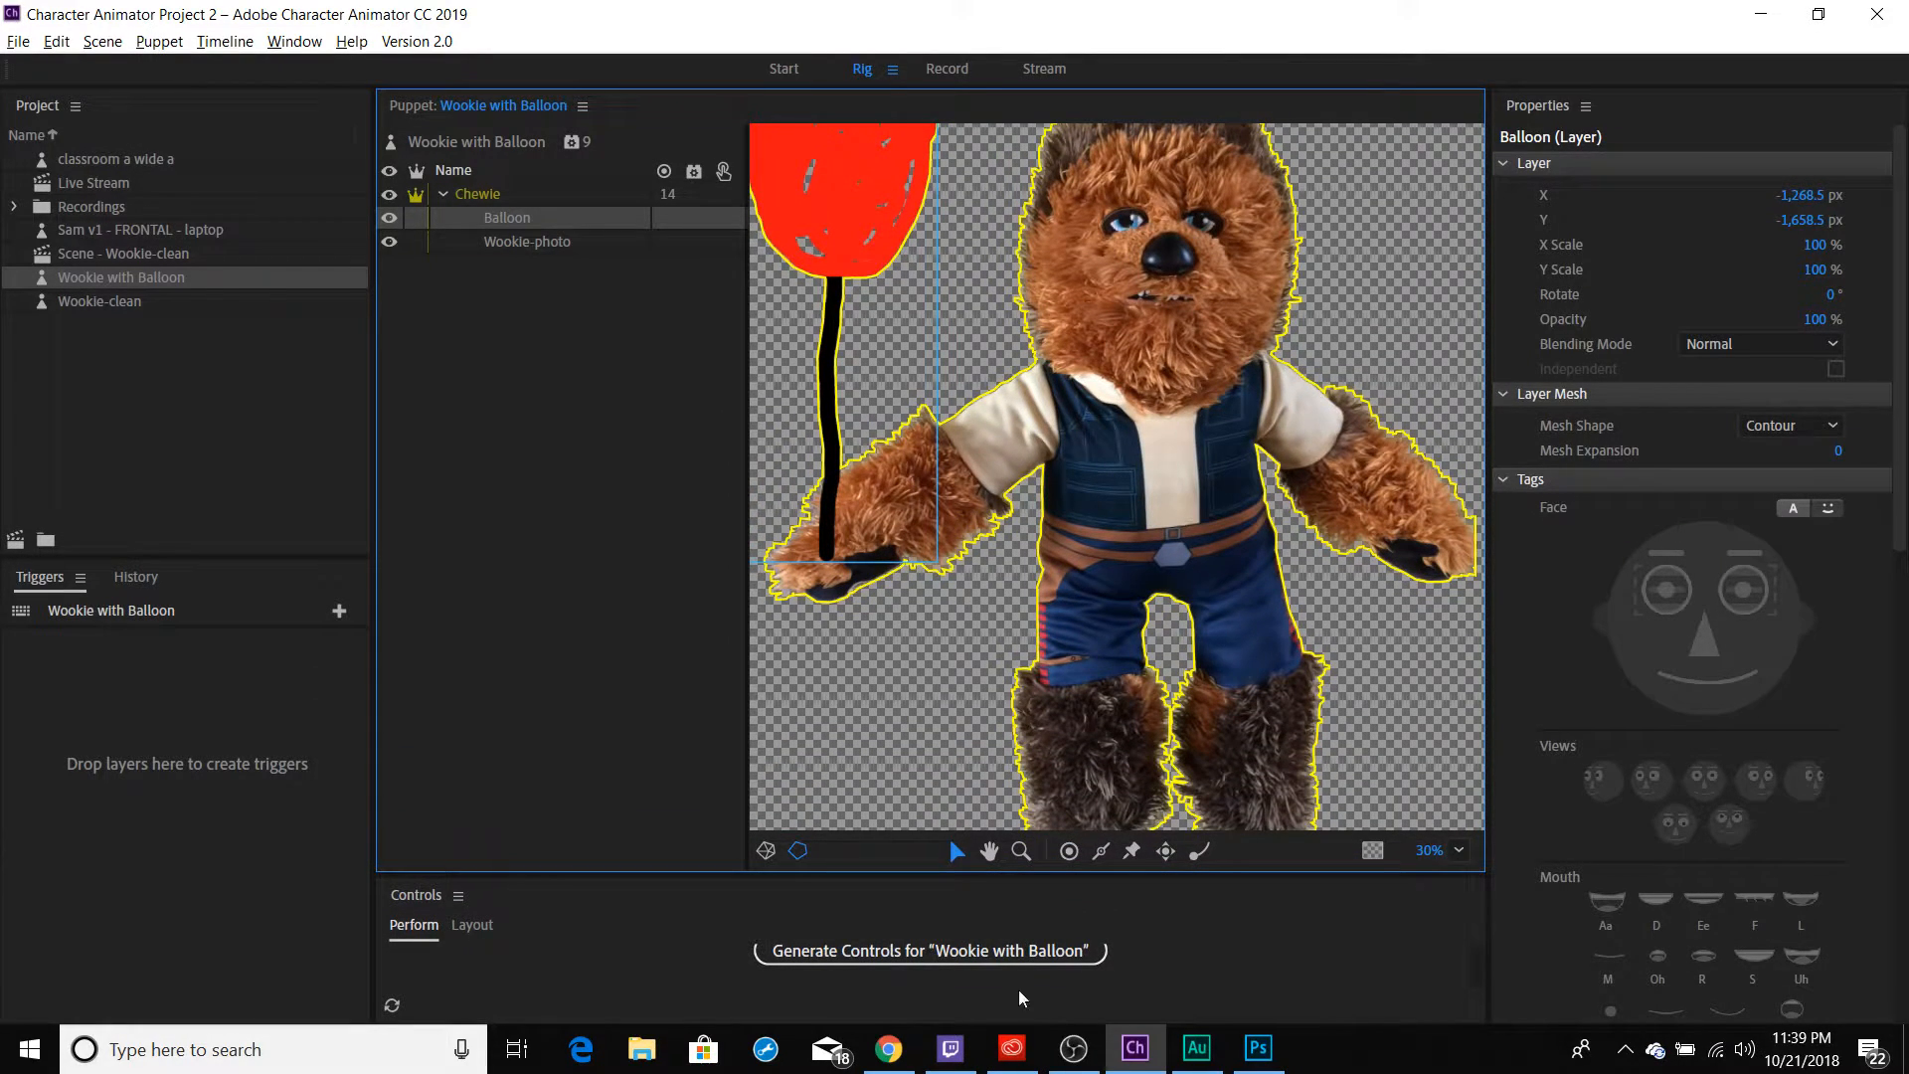
pyautogui.click(1021, 852)
pyautogui.press('alt')
pyautogui.press('alt')
pyautogui.keyDown('alt'); pyautogui.click(1125, 494); pyautogui.keyUp('alt')
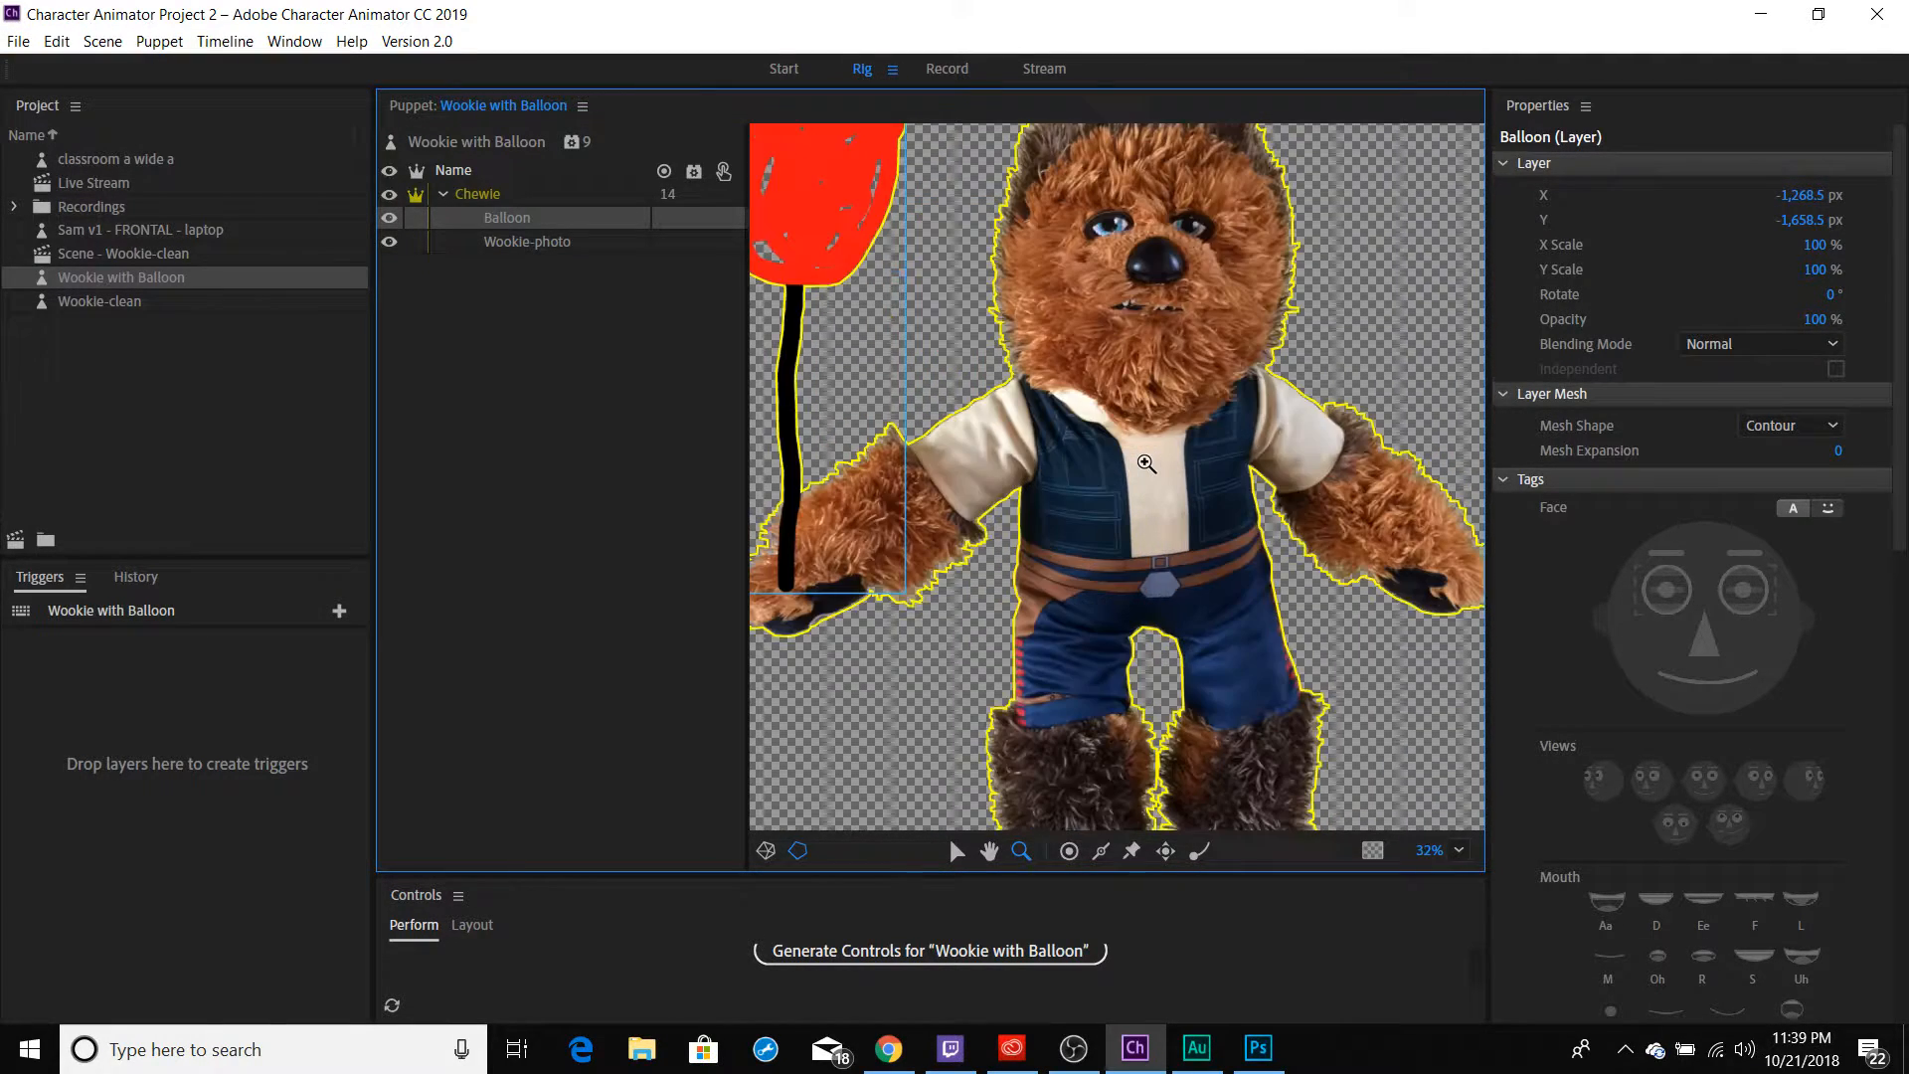
pyautogui.click(1143, 462)
pyautogui.keyDown('alt'); pyautogui.click(1147, 463); pyautogui.keyUp('alt')
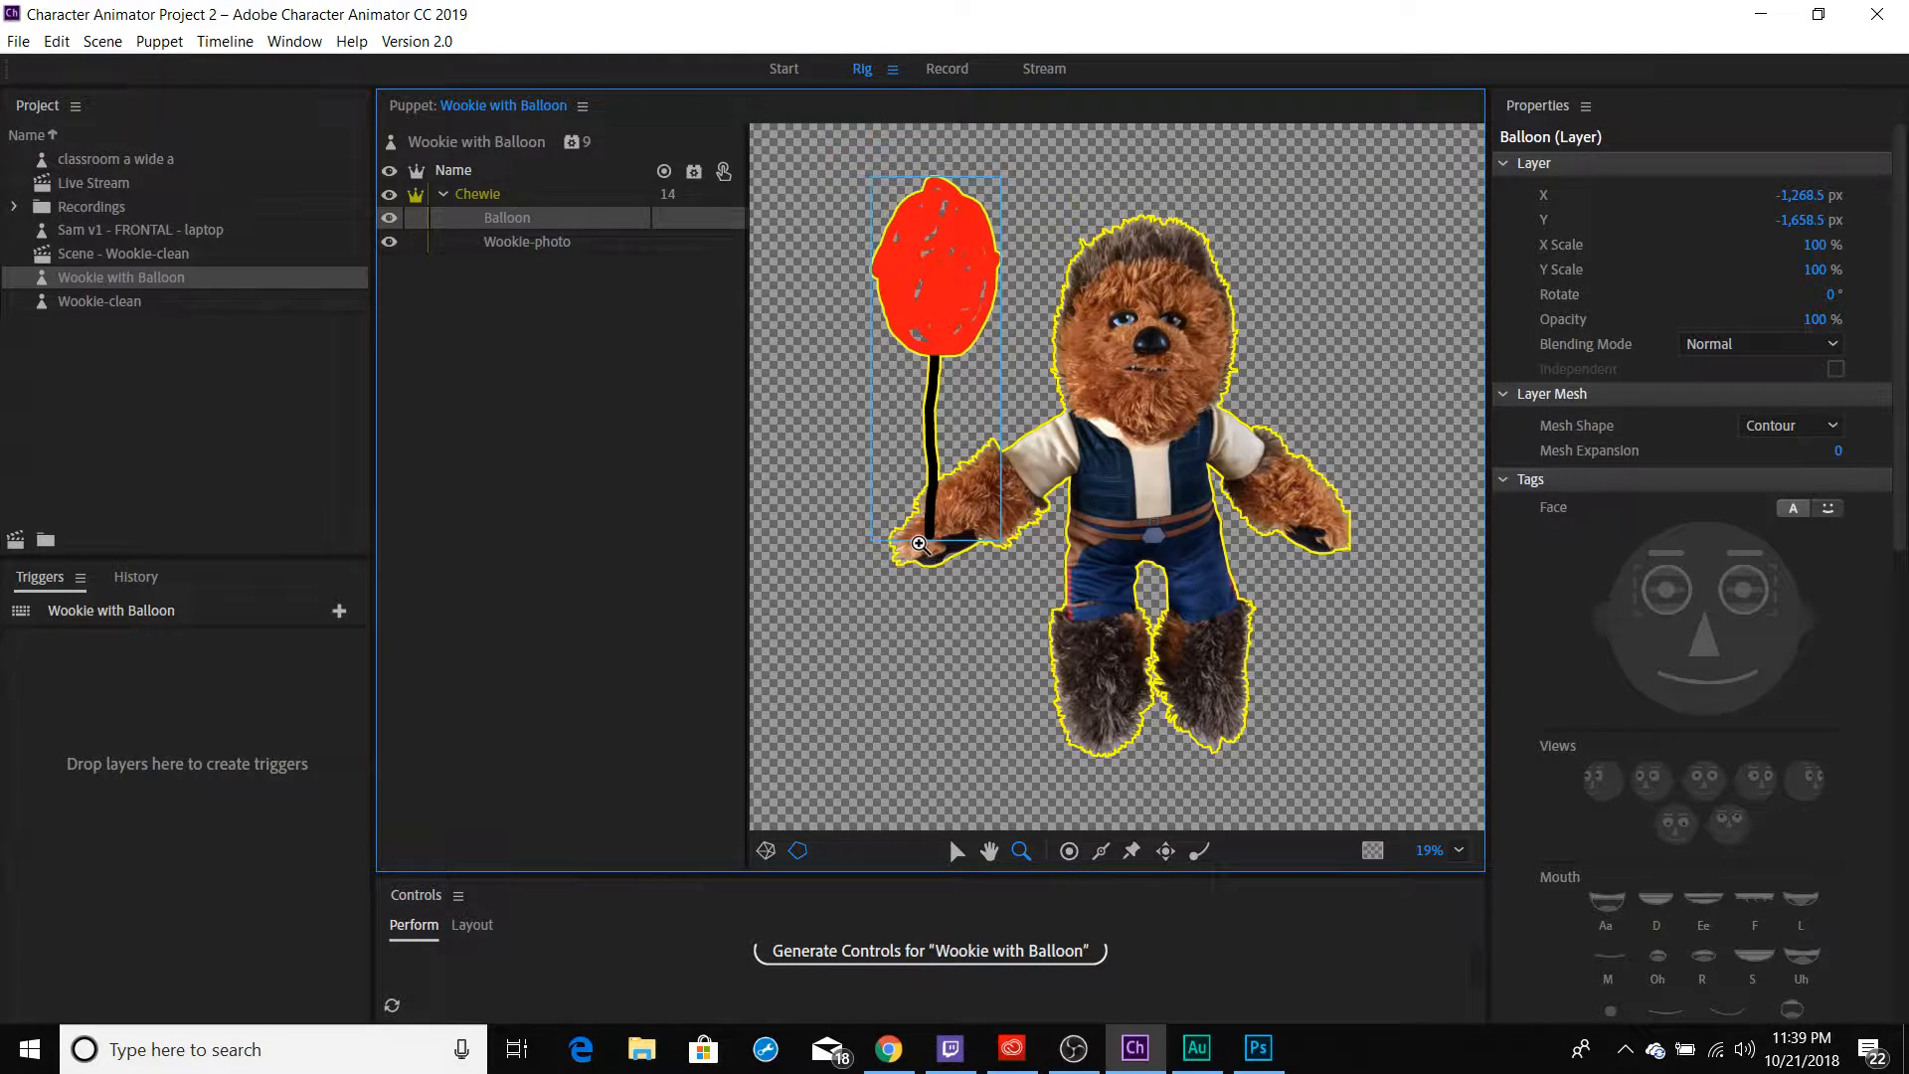
pyautogui.click(489, 195)
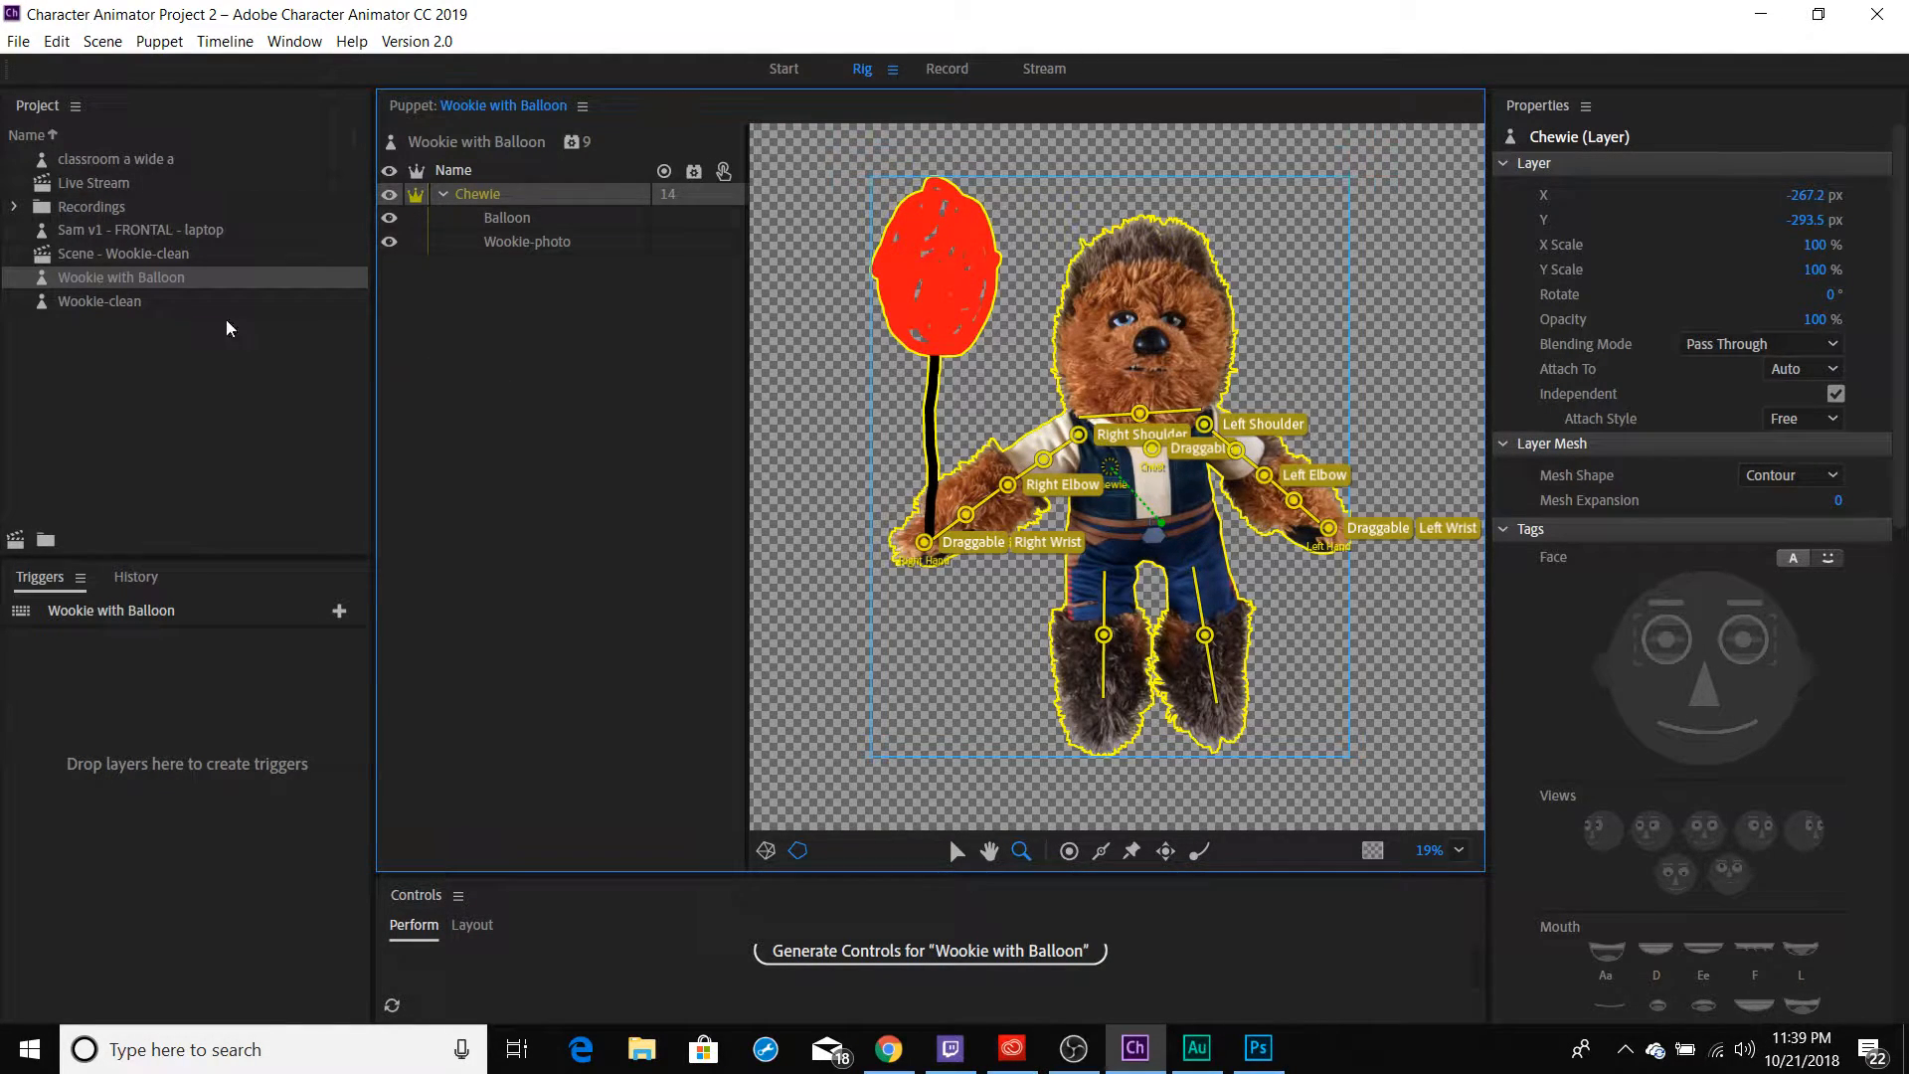
pyautogui.click(151, 302)
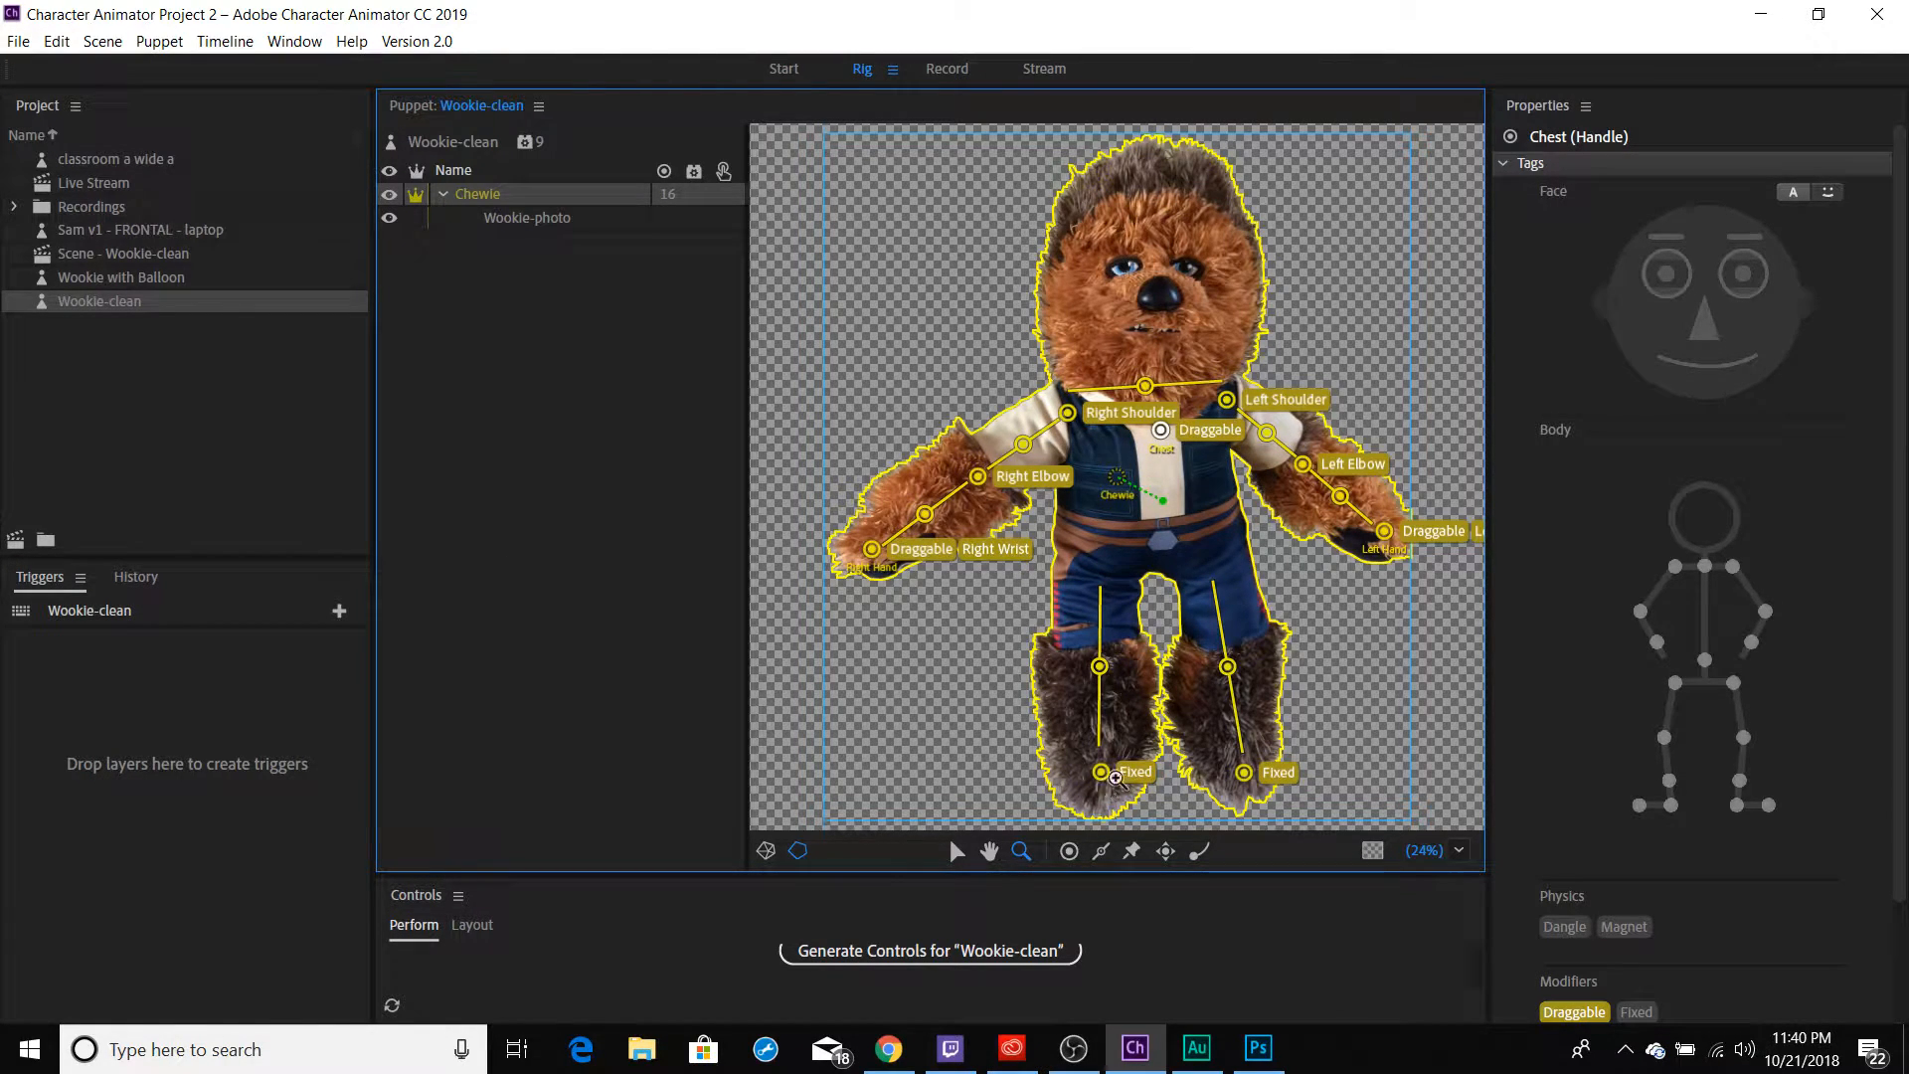
pyautogui.doubleClick(139, 281)
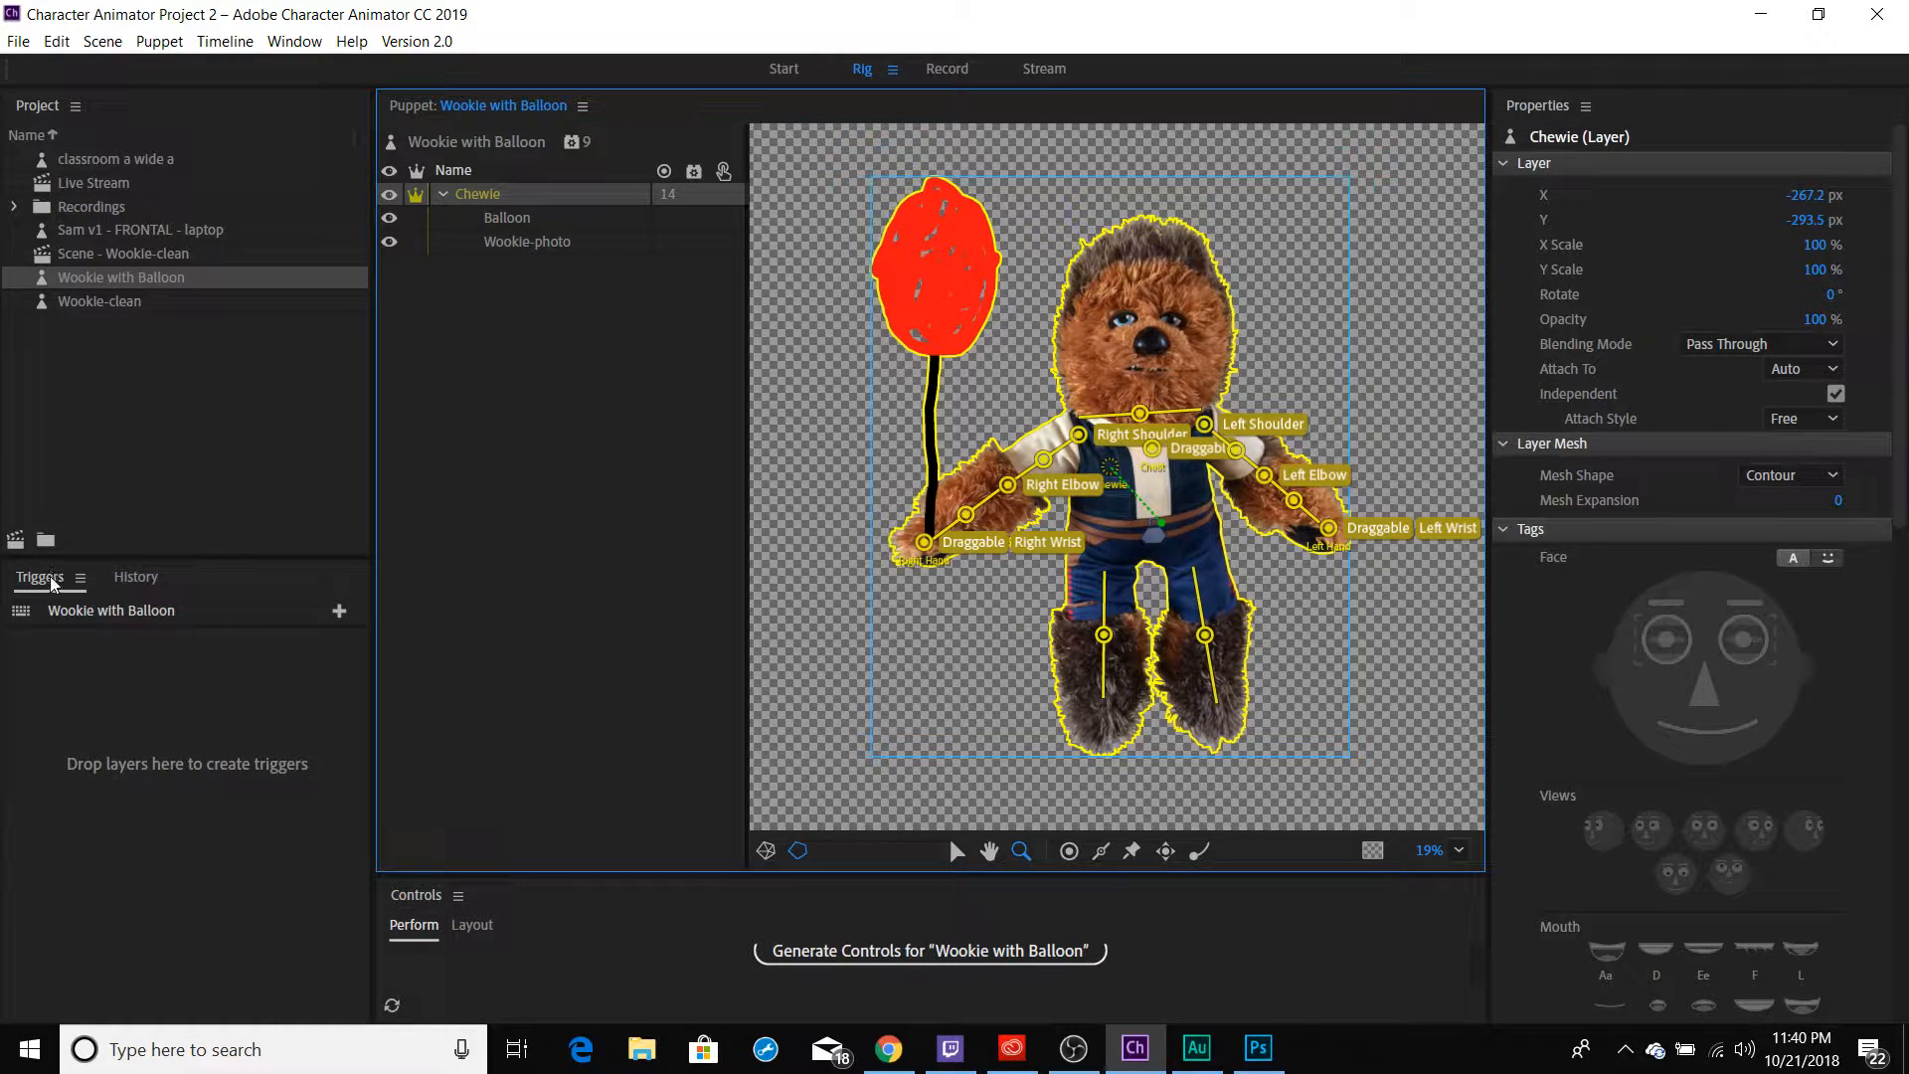
# Create a scene from the Wookie with Balloon puppet, scale the puppet to 27%, and test moving it by the chest
pyautogui.click(17, 542)
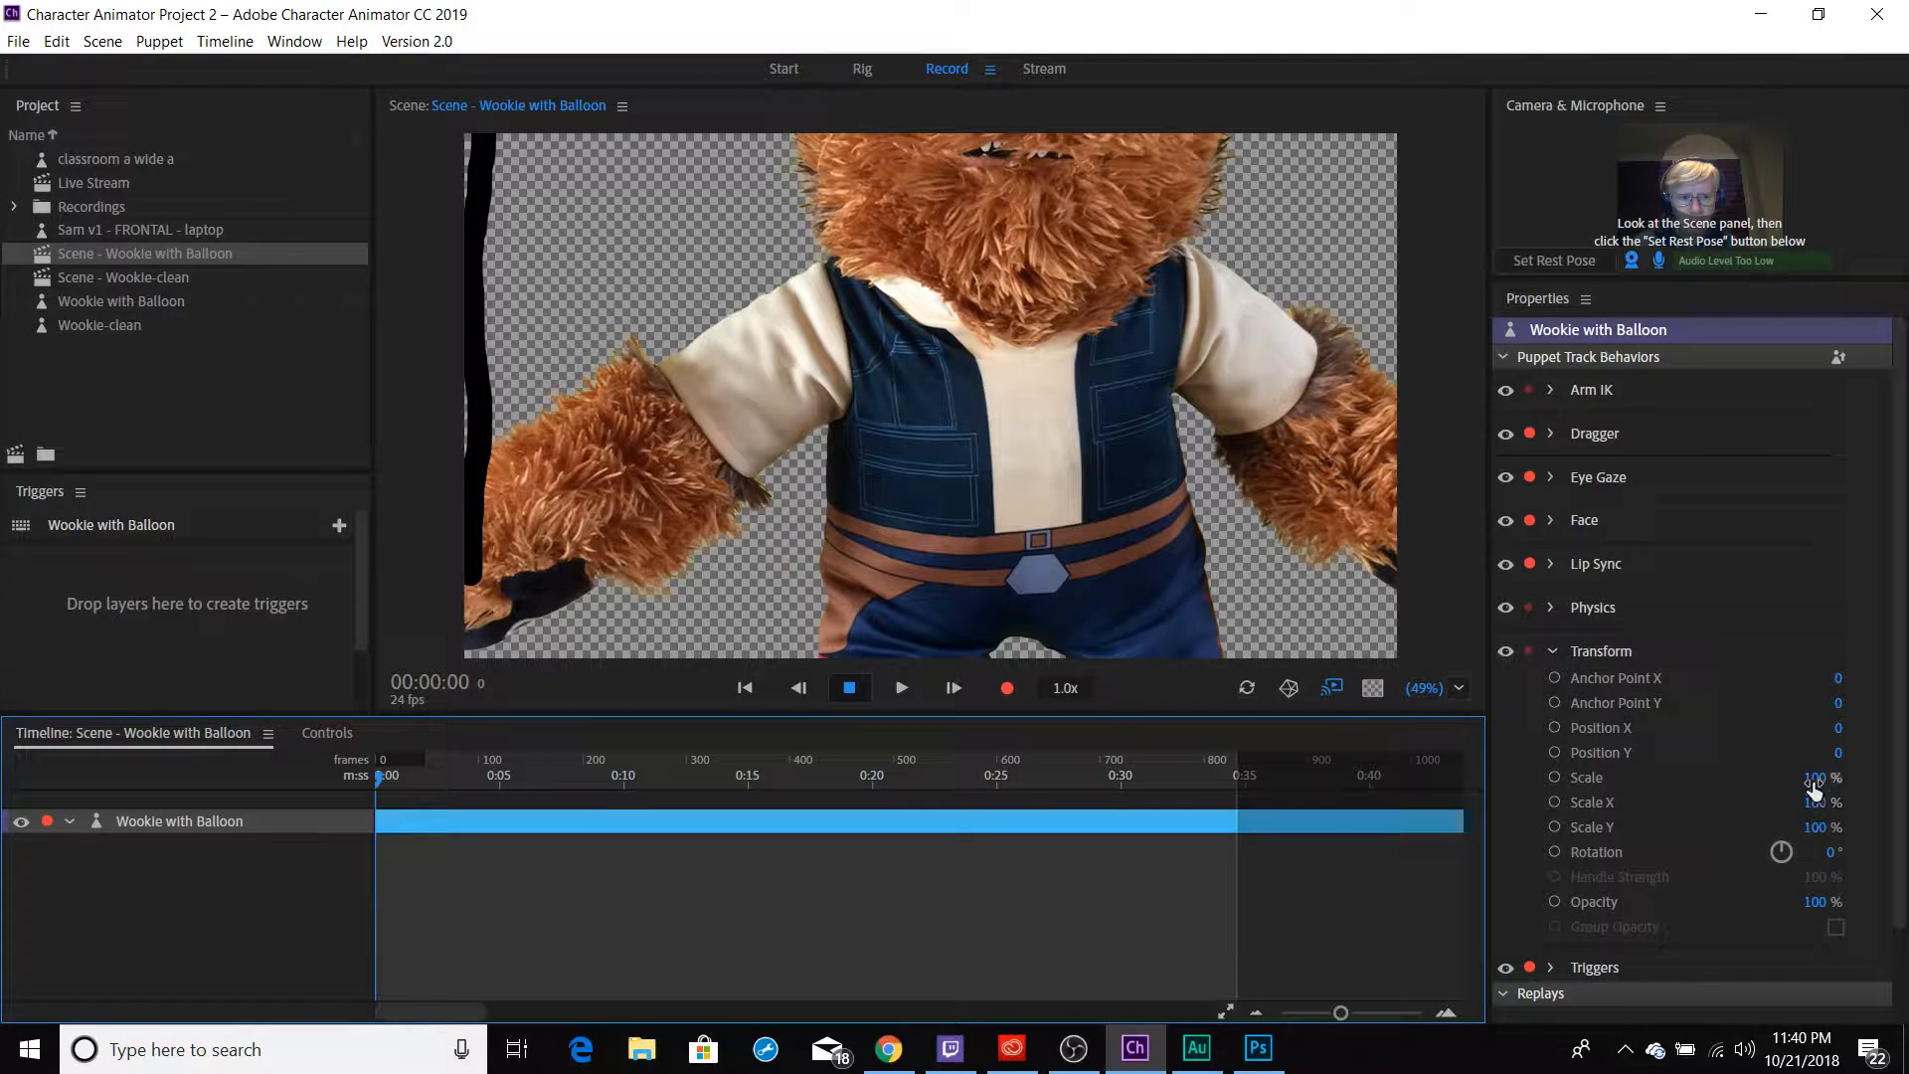
pyautogui.moveTo(1816, 778); pyautogui.dragTo(1720, 785)
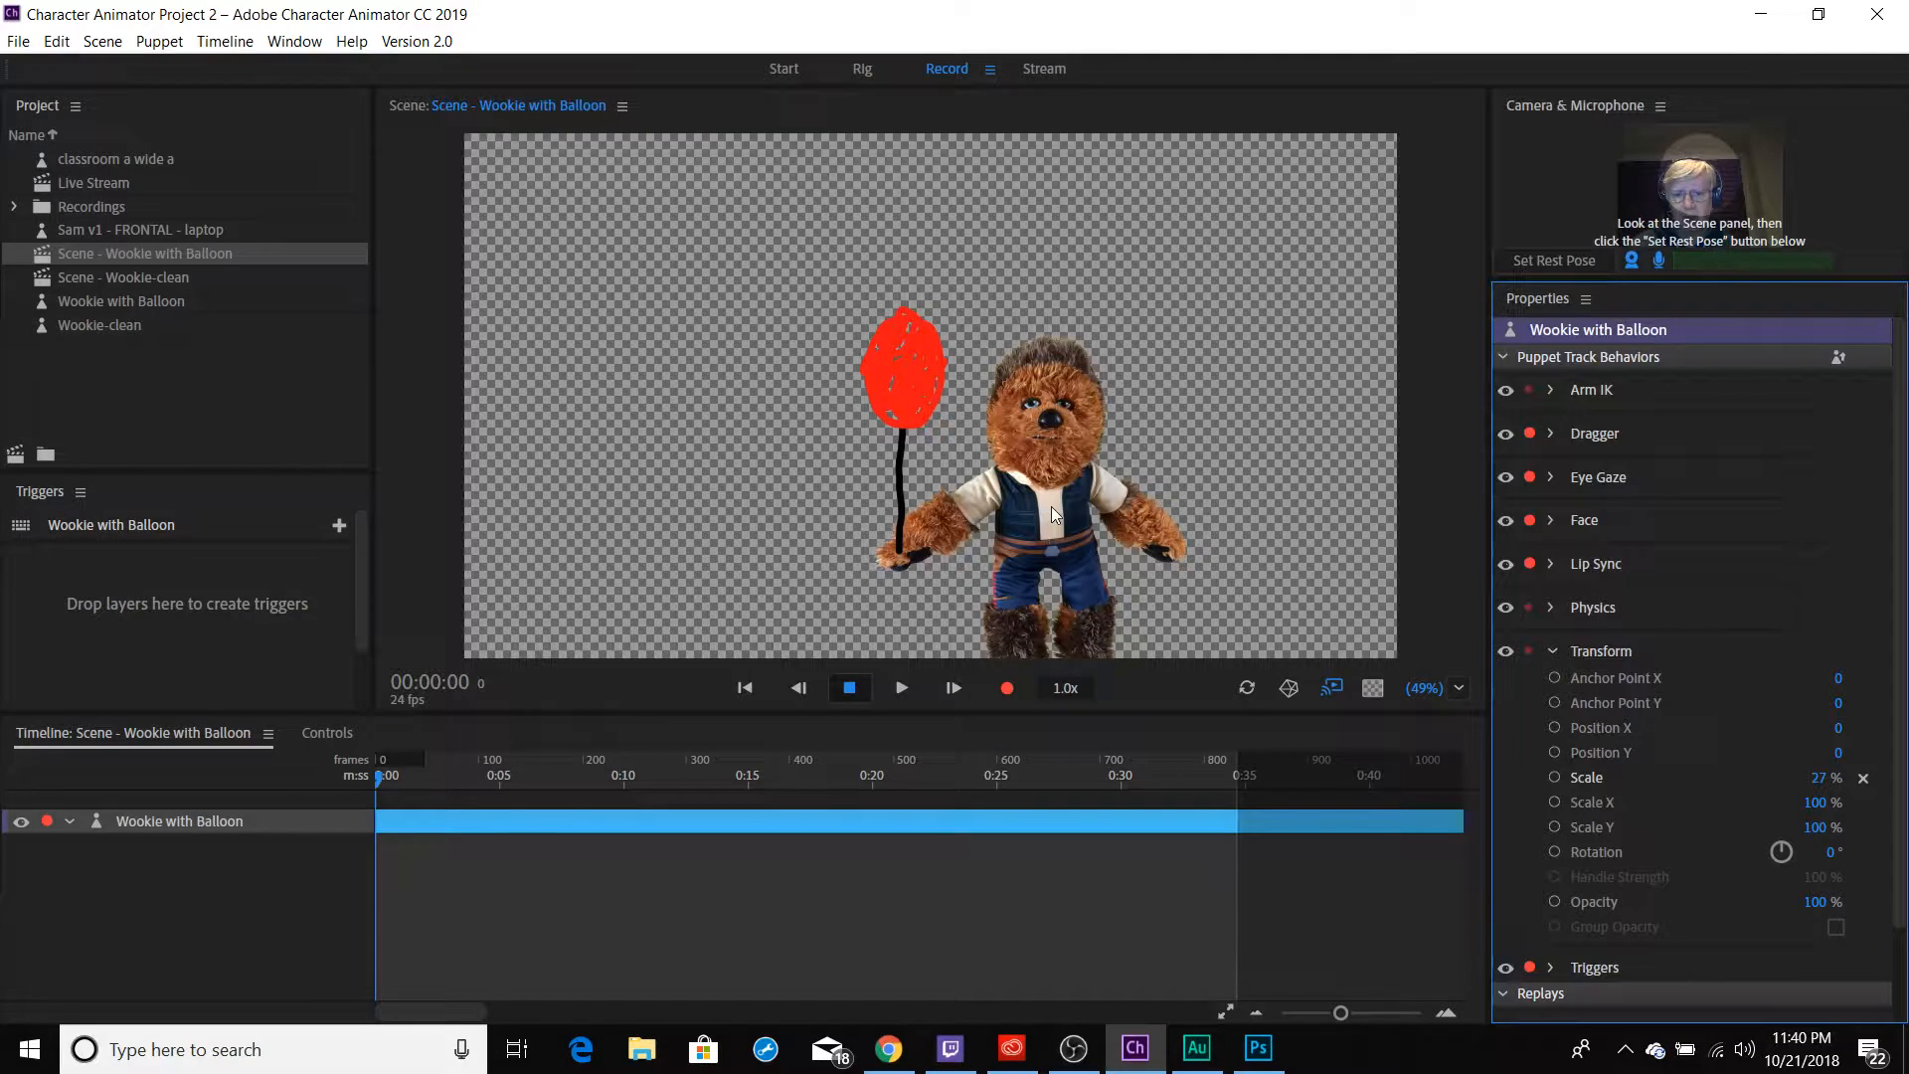
pyautogui.moveTo(1050, 498); pyautogui.dragTo(702, 436)
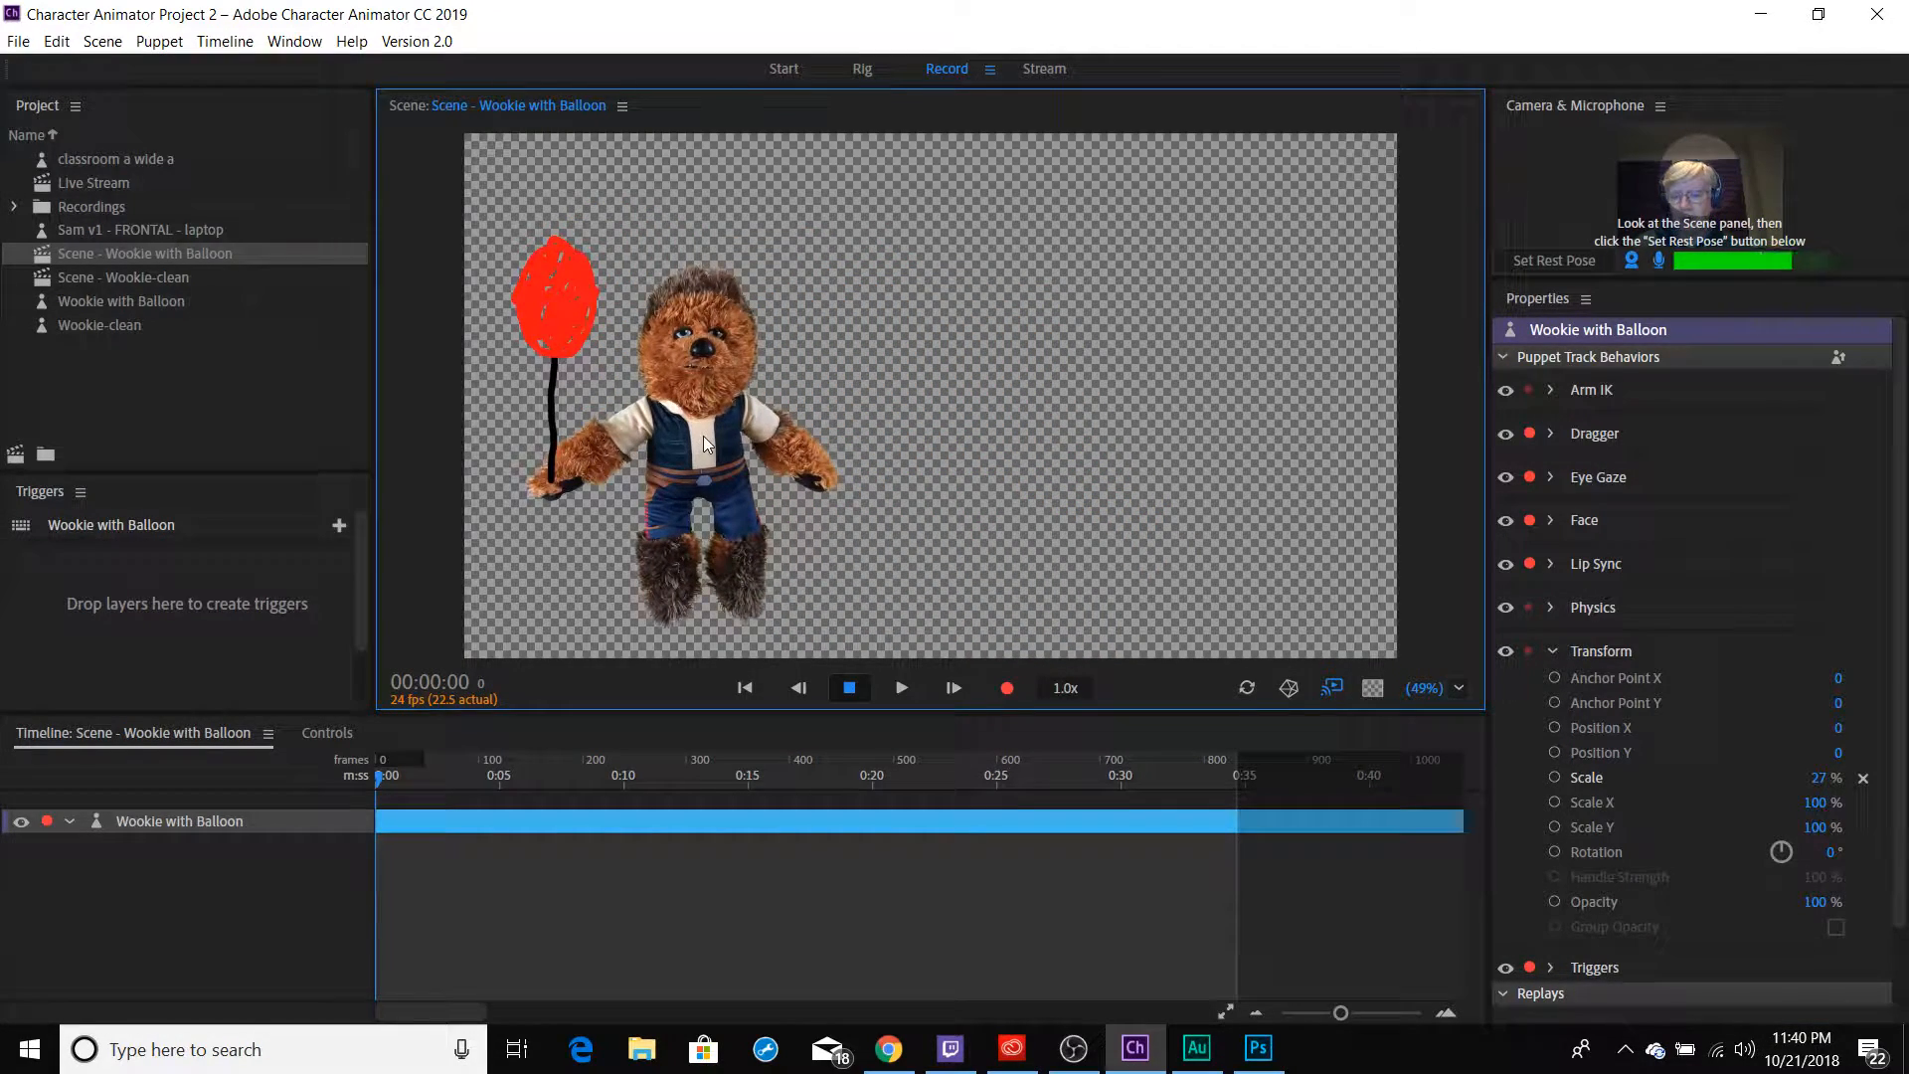
# Record a take that moves the puppet across the scene by its chest and raises the hand holding the balloon
pyautogui.hotkey('ctrl', 'r')
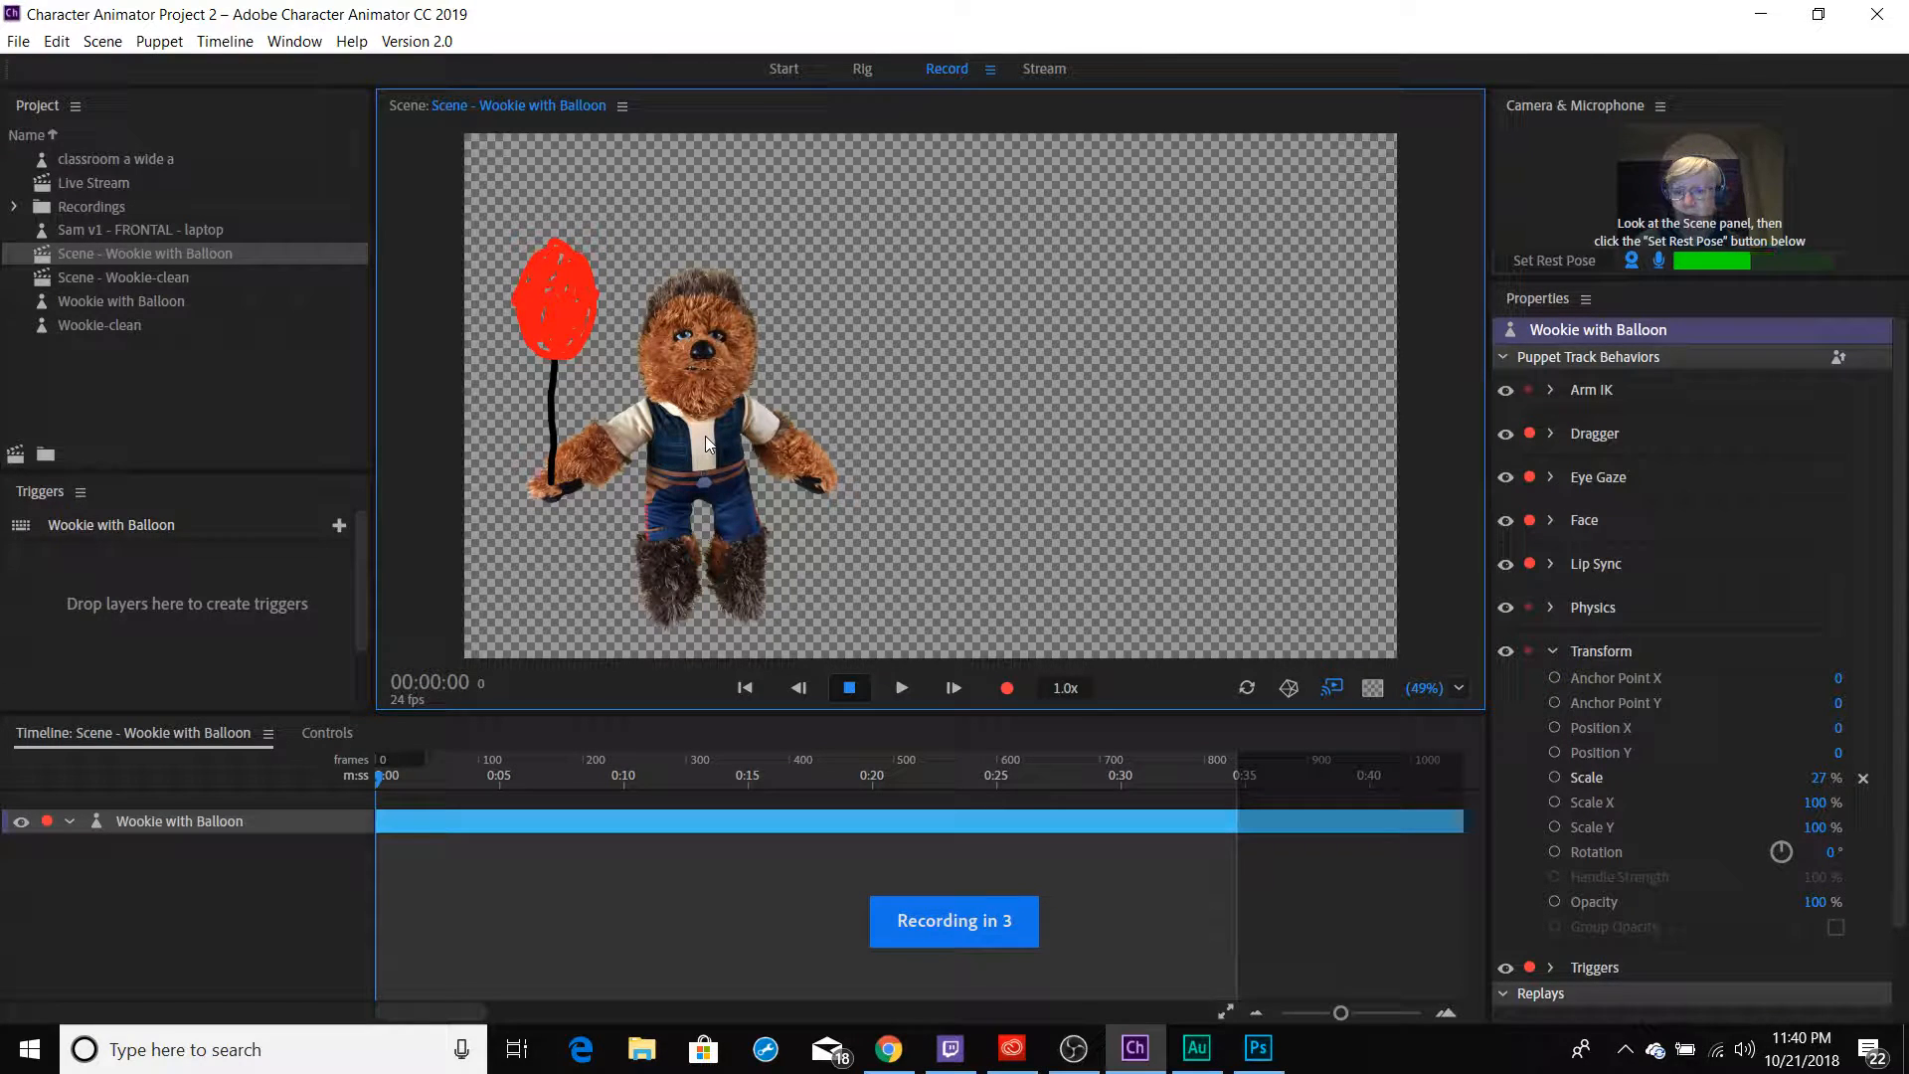
pyautogui.moveTo(701, 444)
pyautogui.mouseDown()
pyautogui.moveTo(730, 407)
pyautogui.moveTo(797, 455)
pyautogui.moveTo(926, 405)
pyautogui.moveTo(975, 440)
pyautogui.moveTo(1028, 431)
pyautogui.moveTo(1046, 398)
pyautogui.moveTo(1102, 415)
pyautogui.mouseUp()
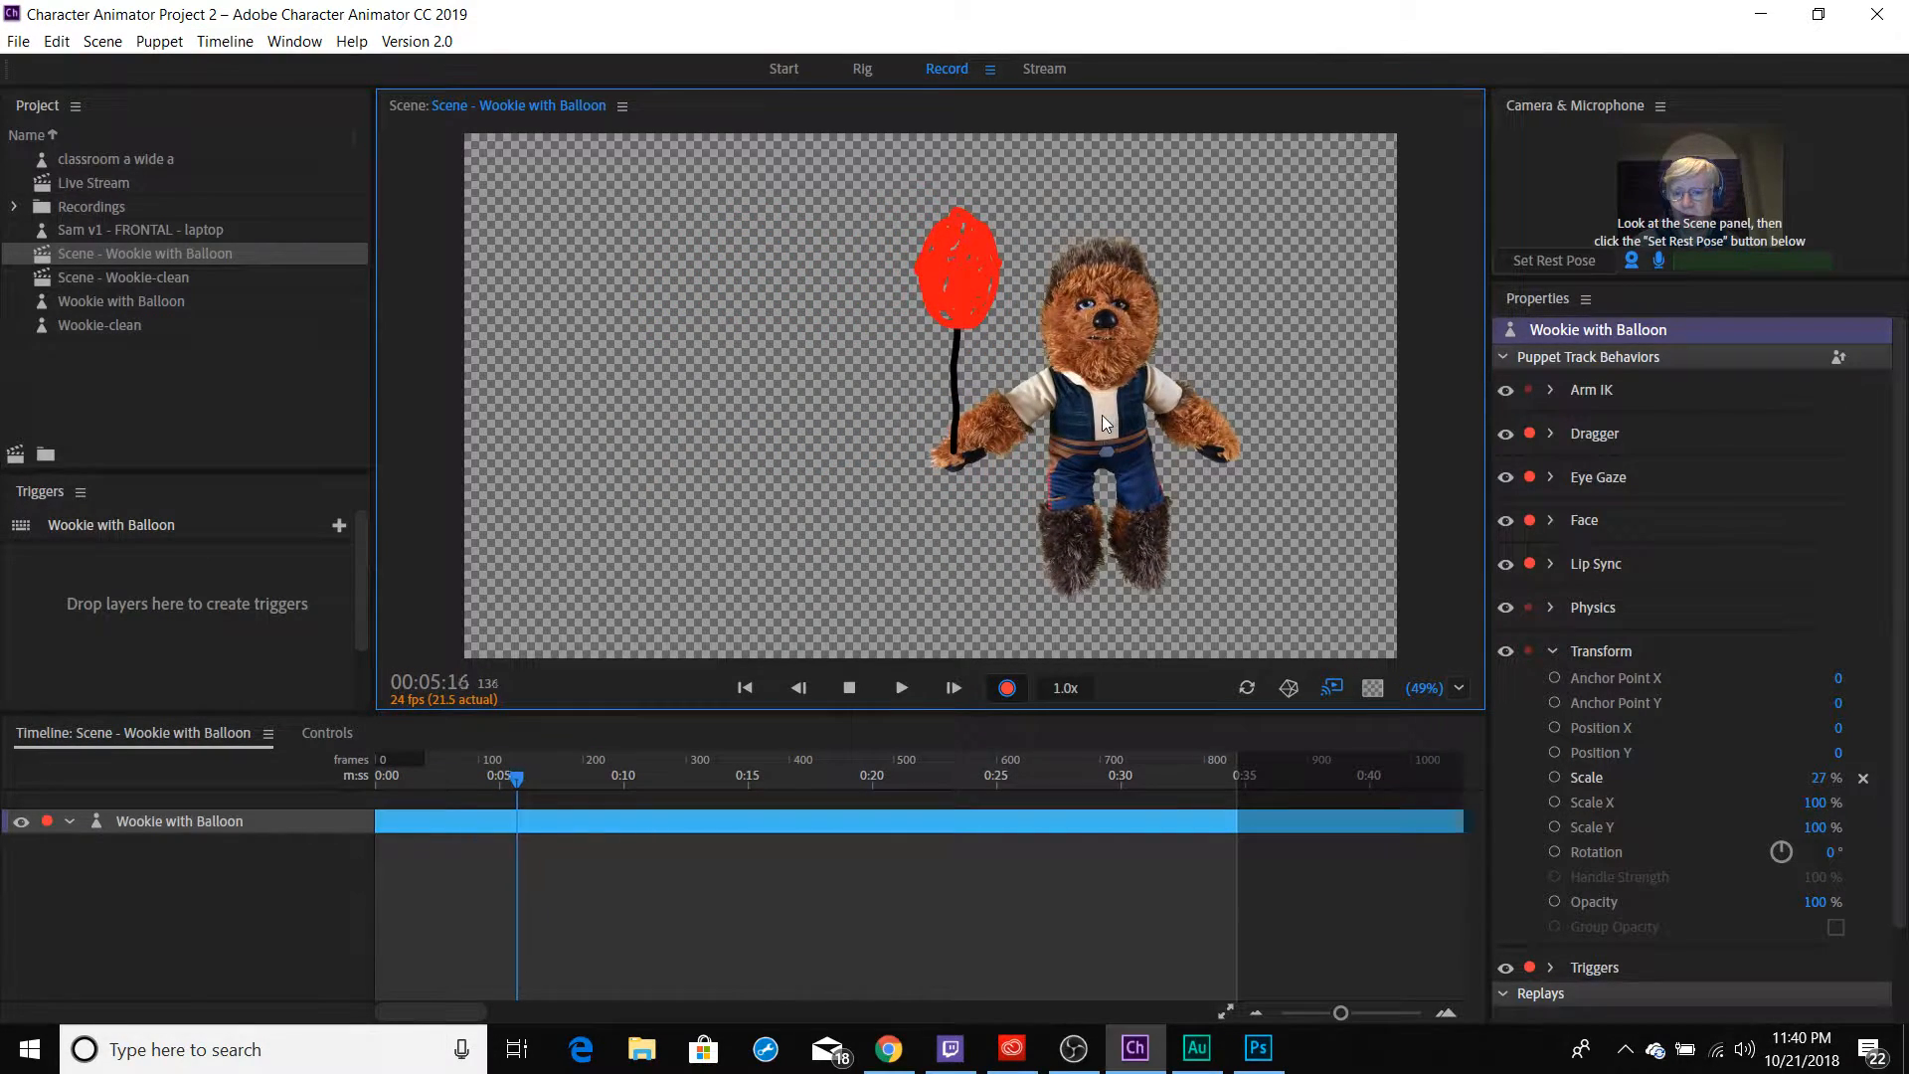
pyautogui.moveTo(951, 452)
pyautogui.mouseDown()
pyautogui.moveTo(905, 337)
pyautogui.moveTo(935, 269)
pyautogui.moveTo(964, 288)
pyautogui.mouseUp()
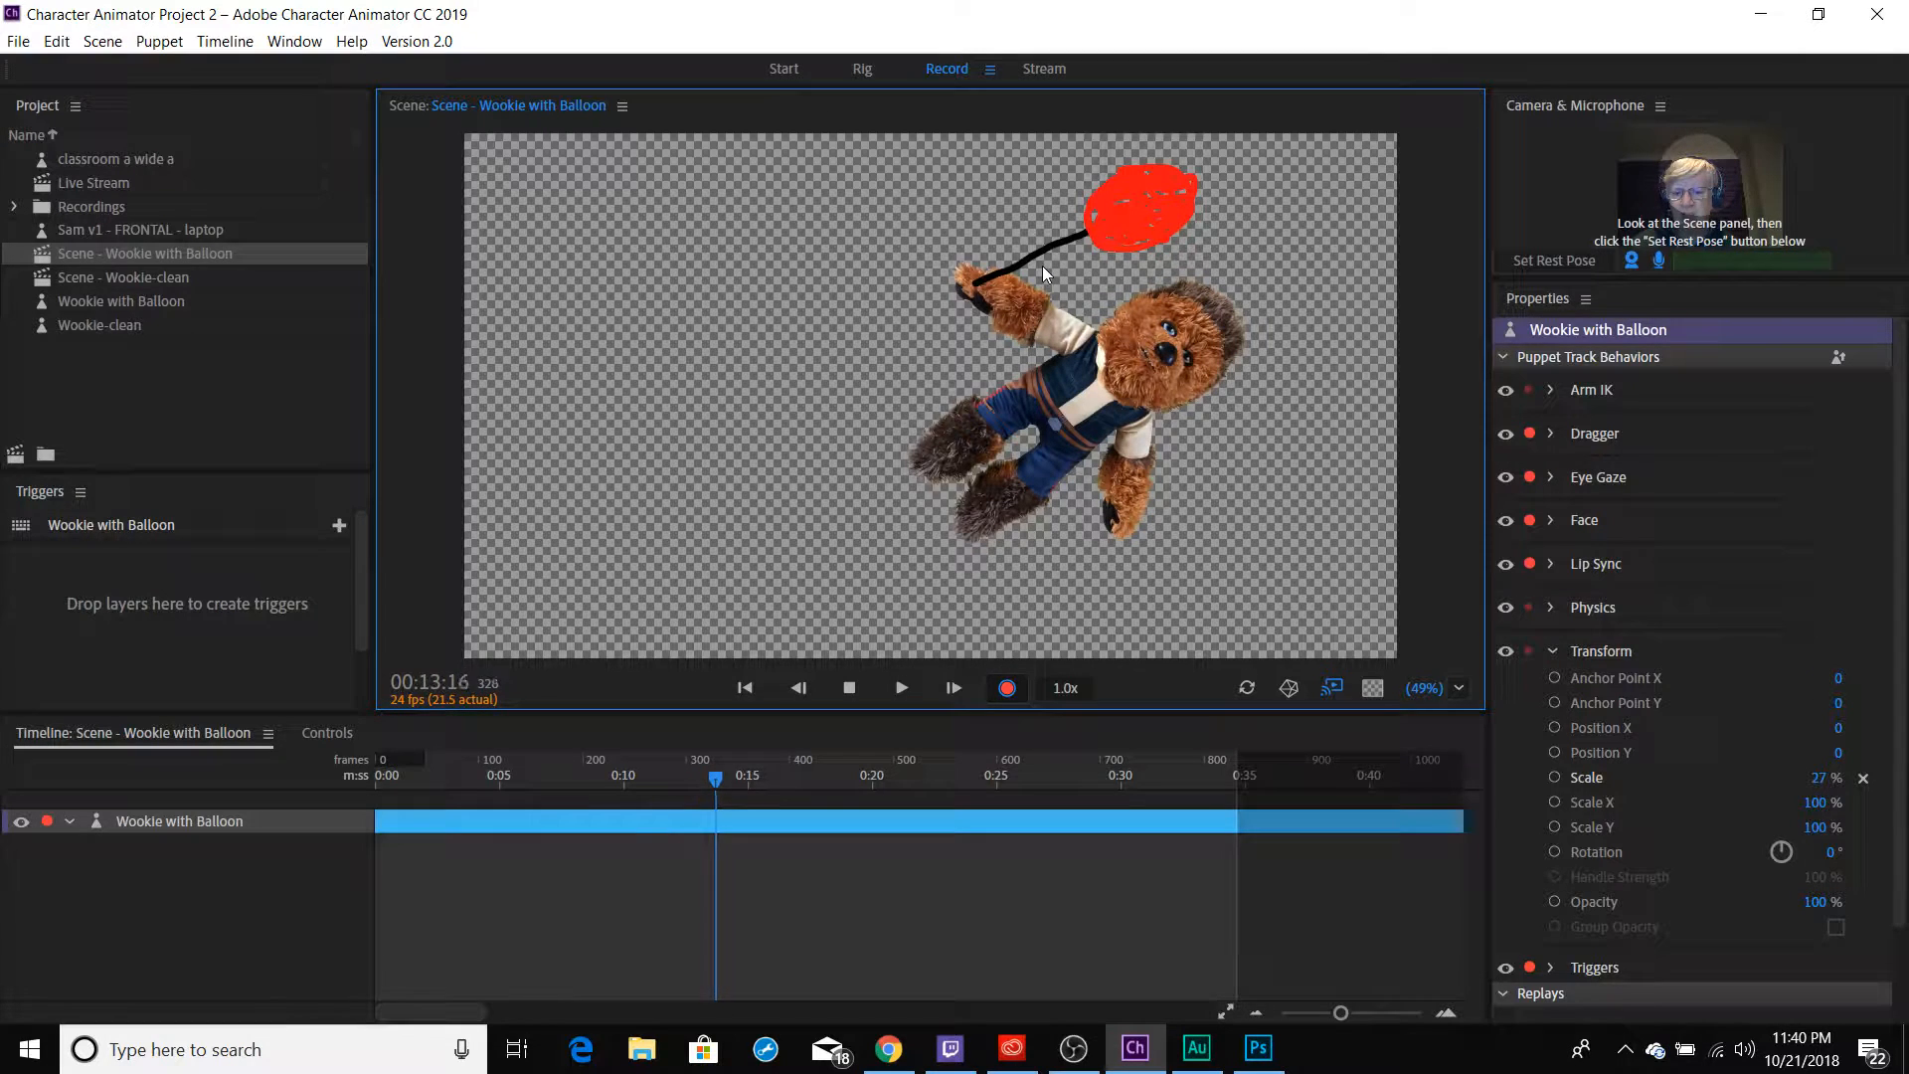
pyautogui.press('space')
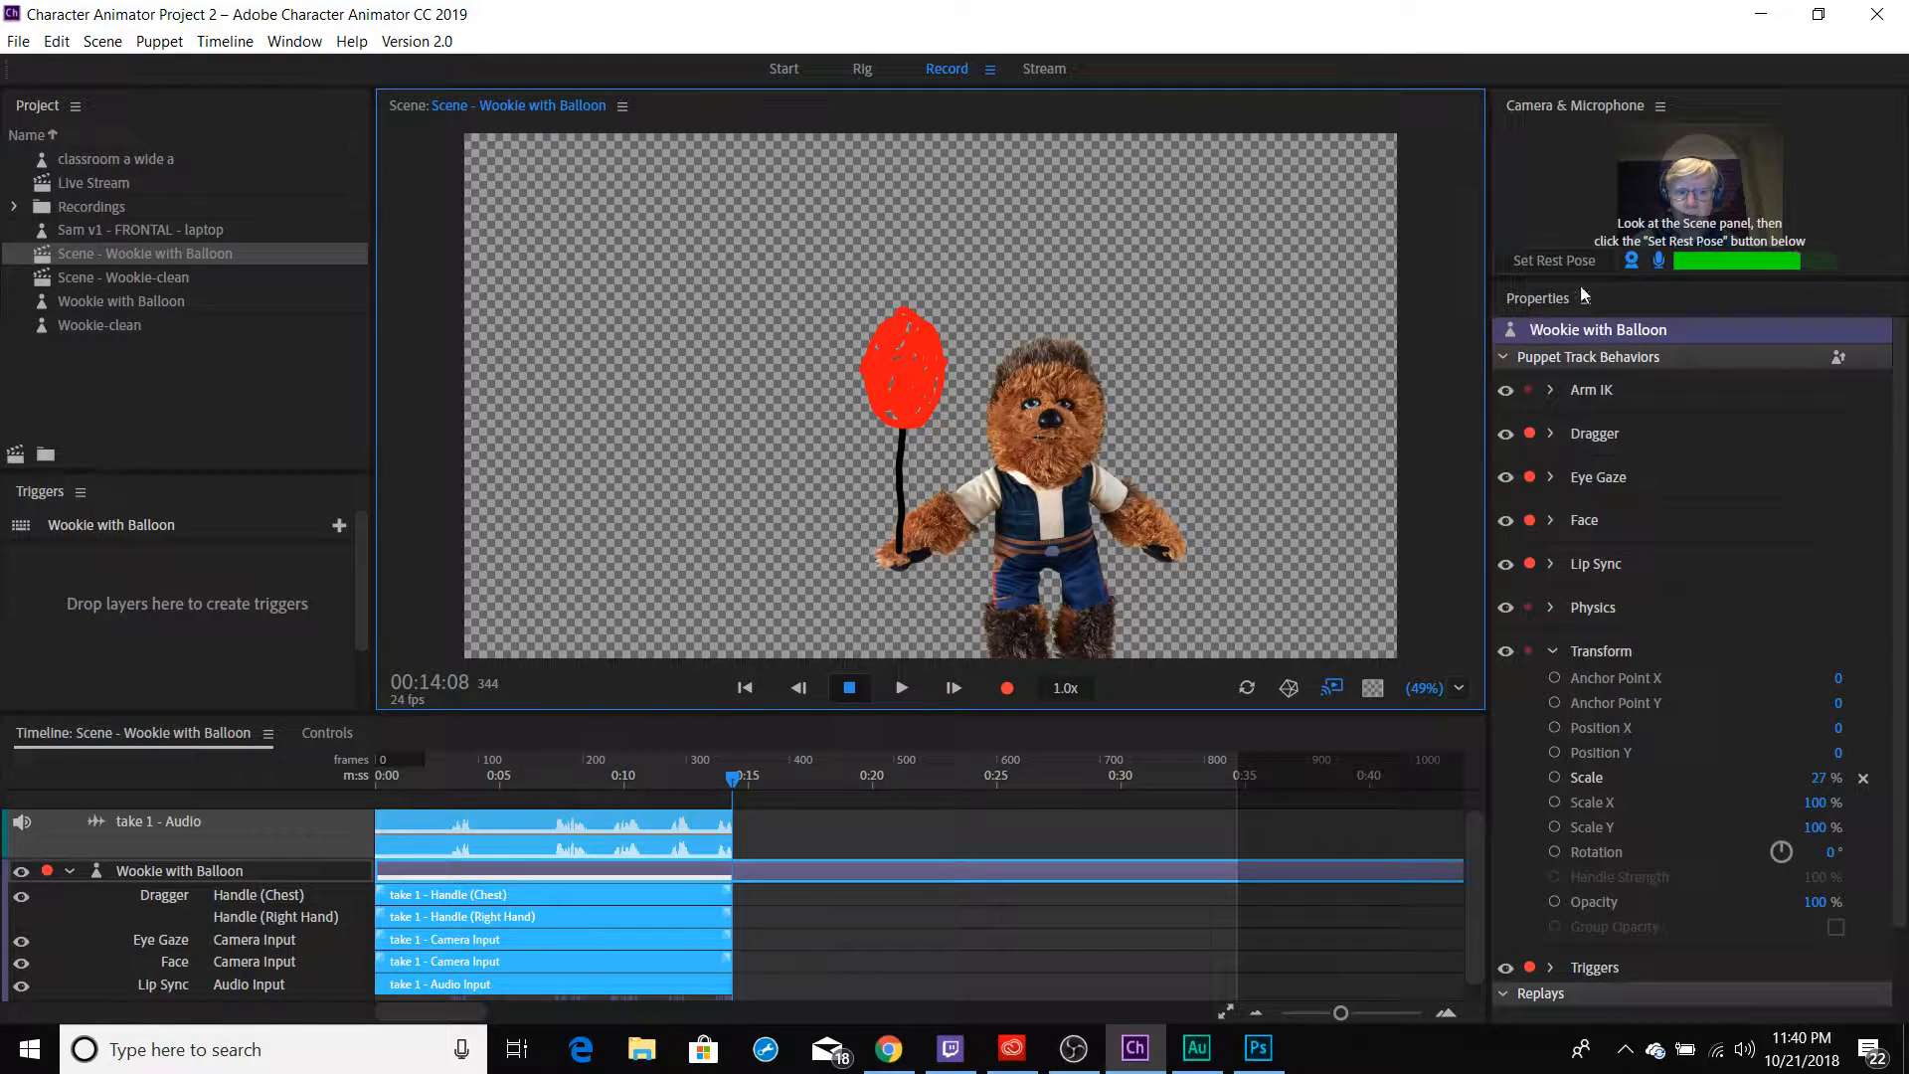
# Turn off the camera and microphone inputs and delete the recorded take's audio track and Lip Sync audio input
pyautogui.click(1630, 259)
pyautogui.click(1658, 259)
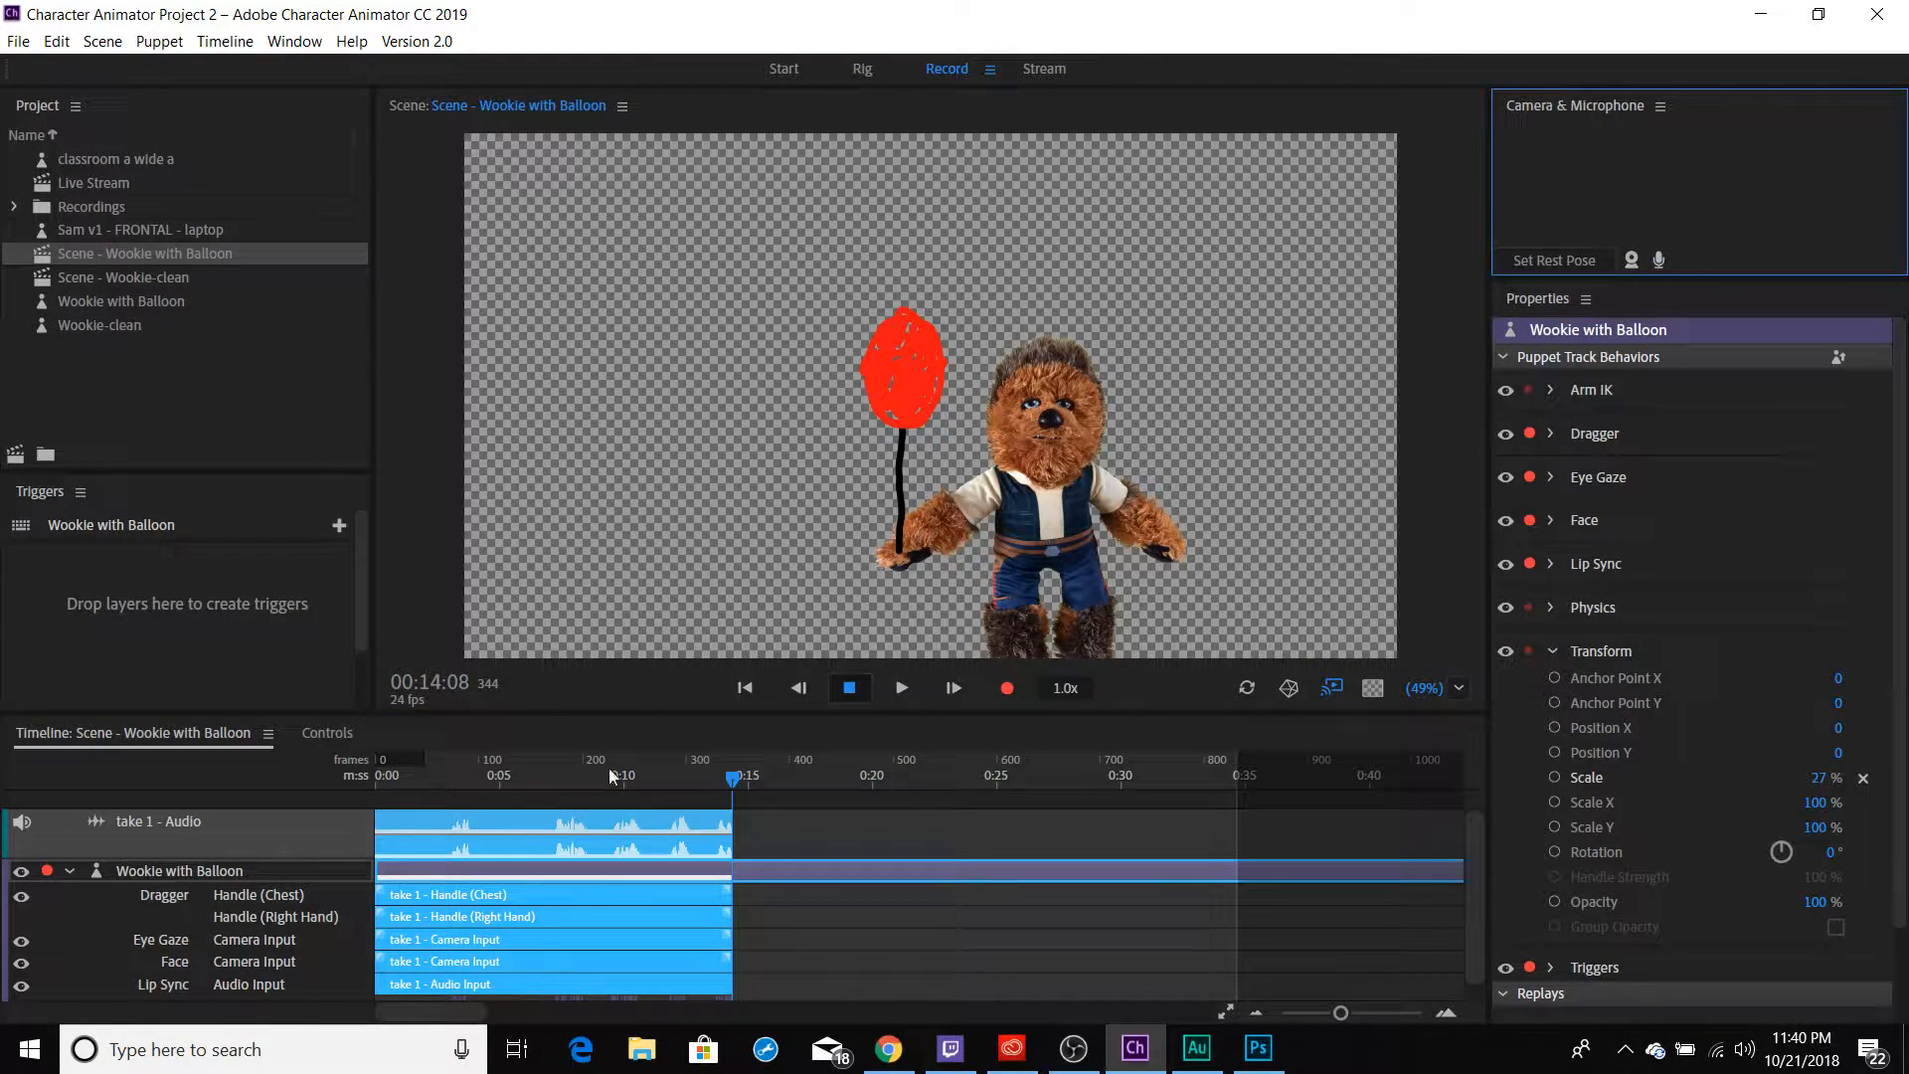
pyautogui.click(521, 845)
pyautogui.press('Delete')
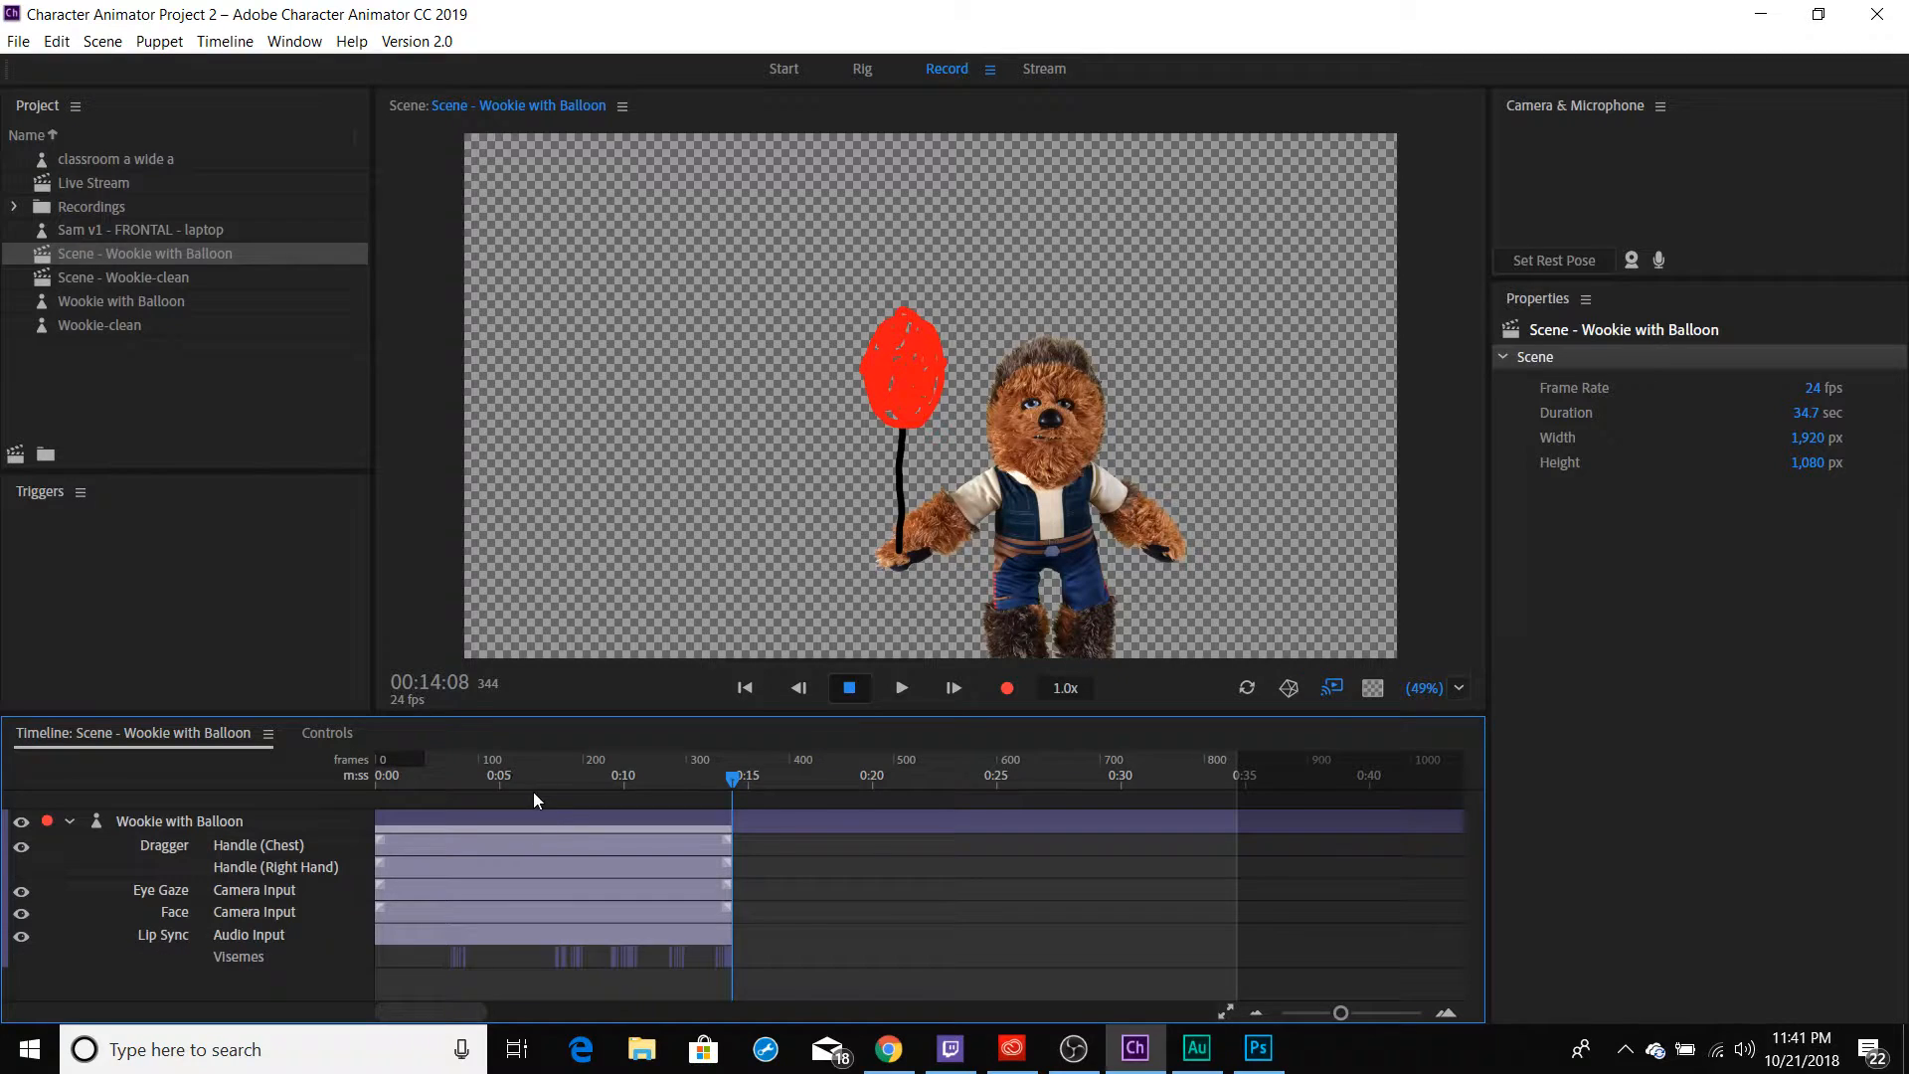
pyautogui.click(414, 938)
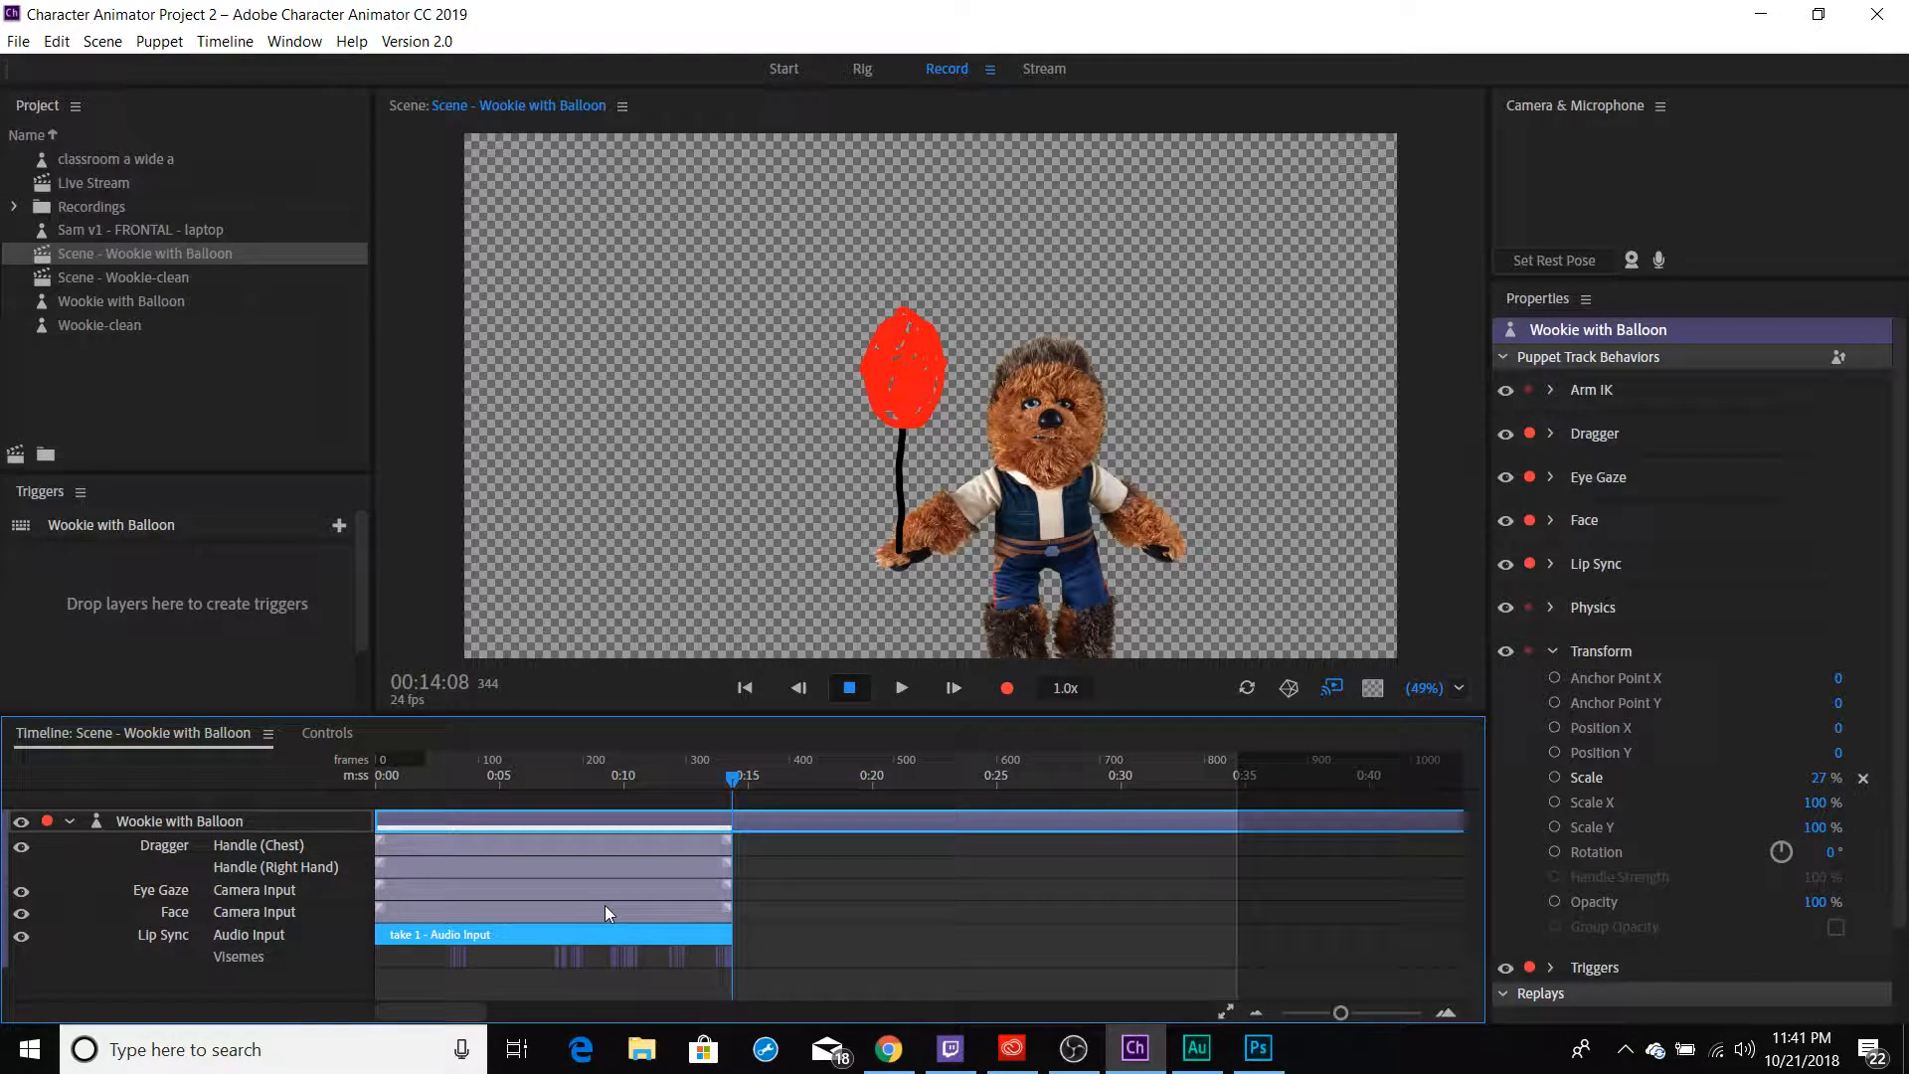
pyautogui.press('Delete')
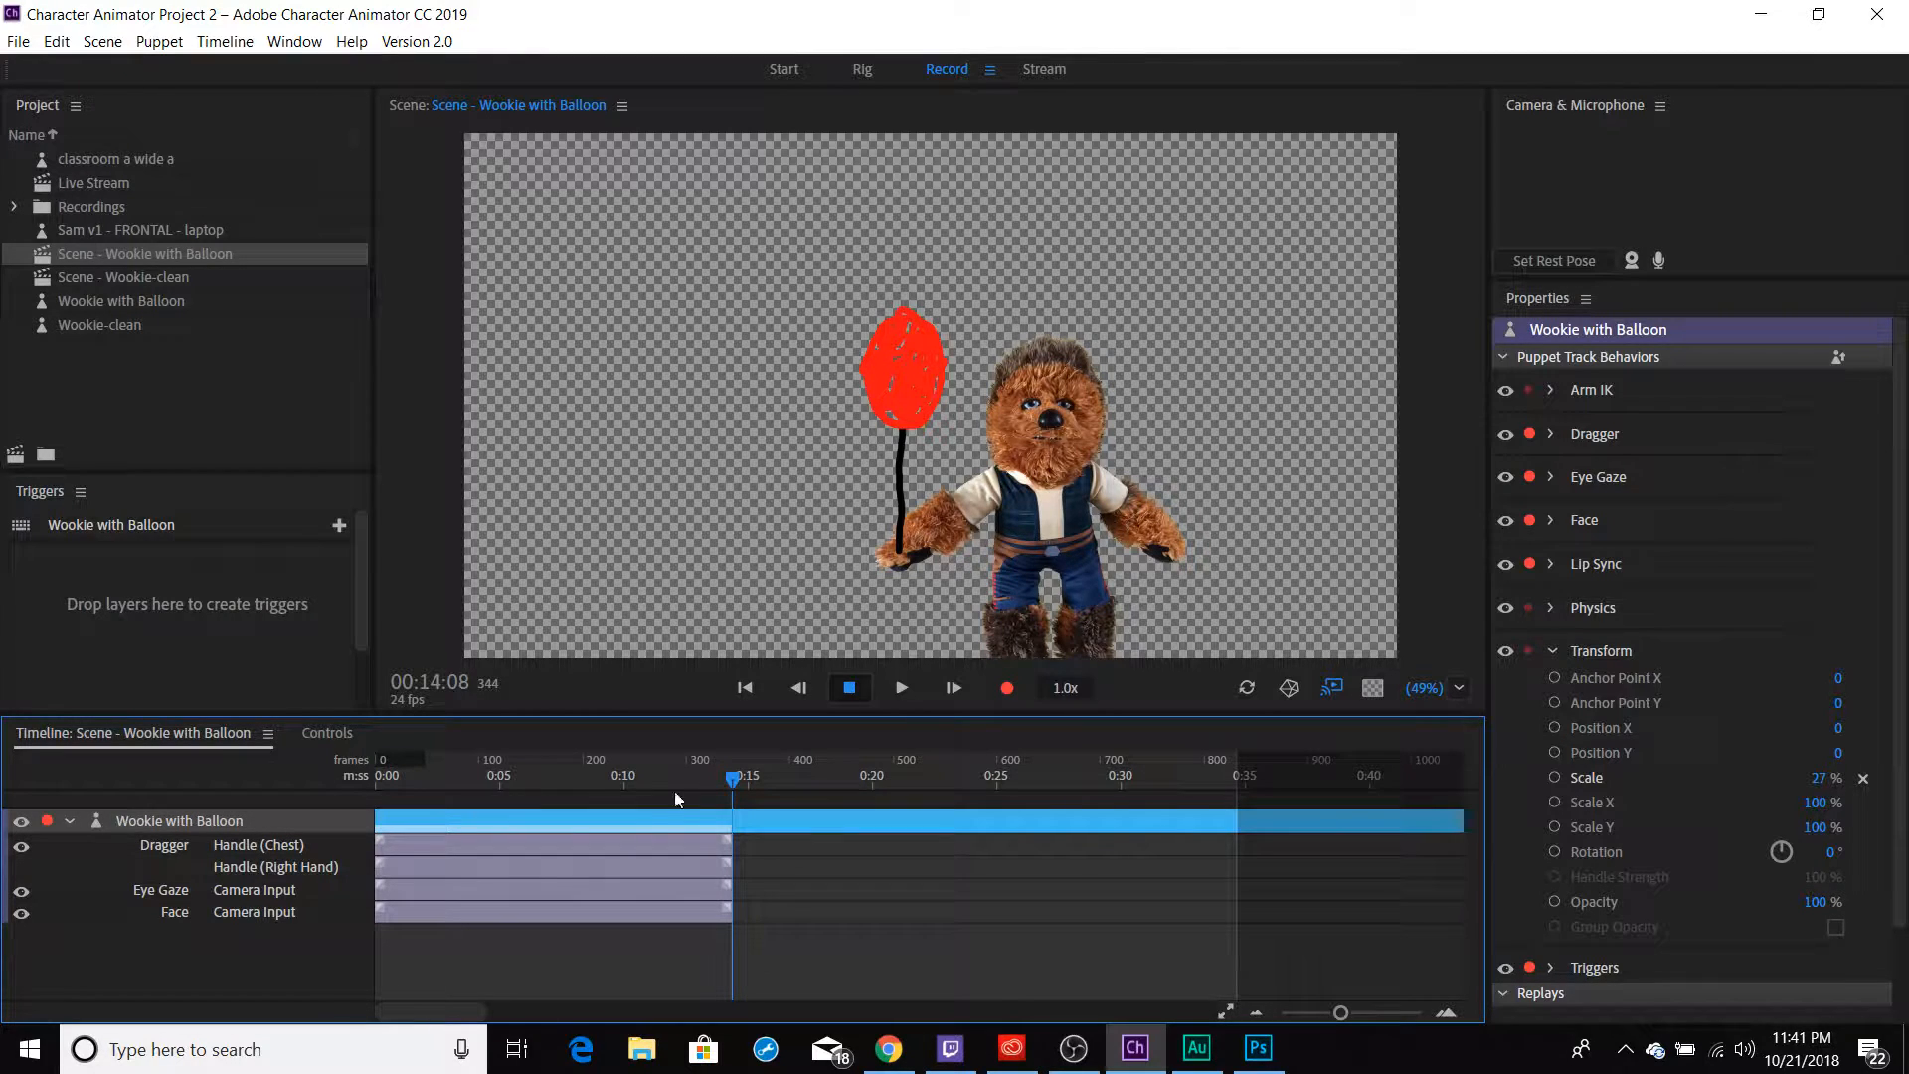
# Scrub the recorded take, then return to rigging and select the Balloon layer of the Wookie with Balloon puppet
pyautogui.moveTo(734, 778)
pyautogui.mouseDown()
pyautogui.moveTo(487, 779)
pyautogui.moveTo(729, 766)
pyautogui.mouseUp()
pyautogui.click(863, 70)
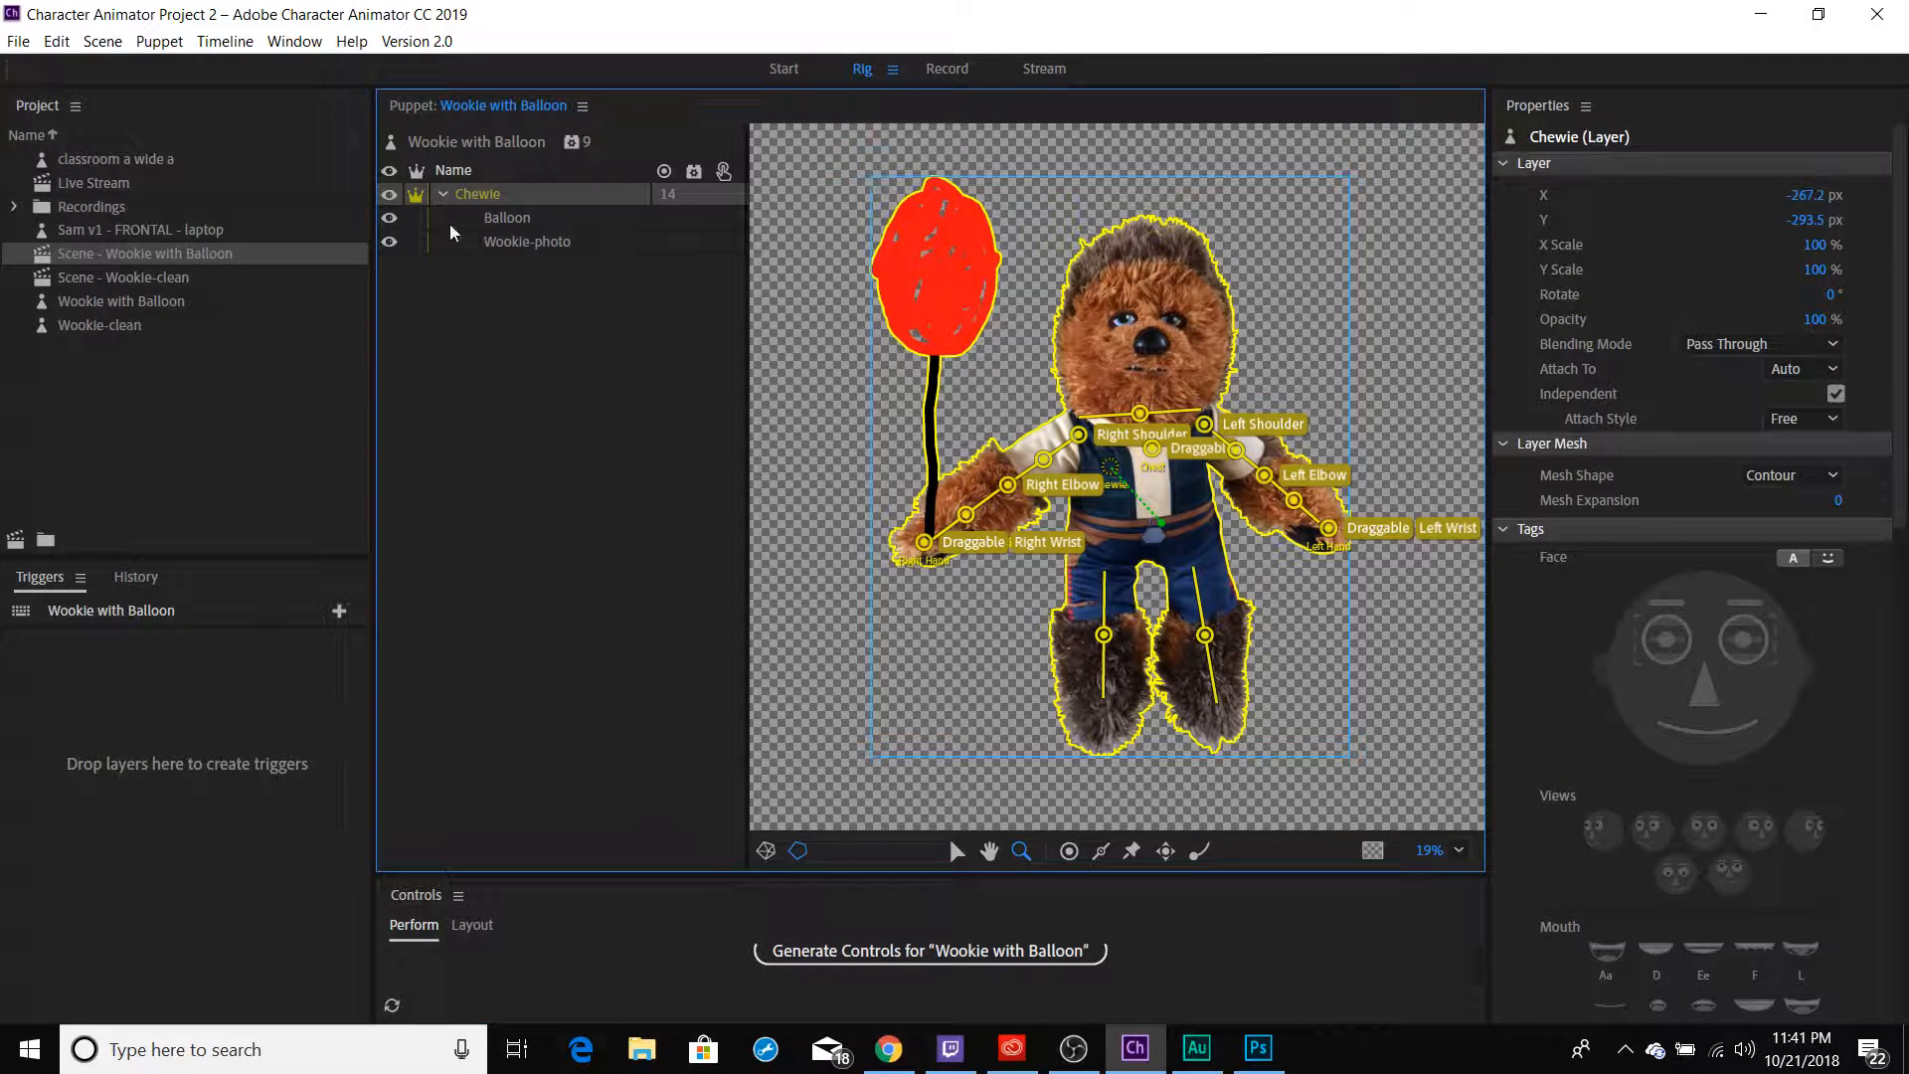
pyautogui.click(417, 225)
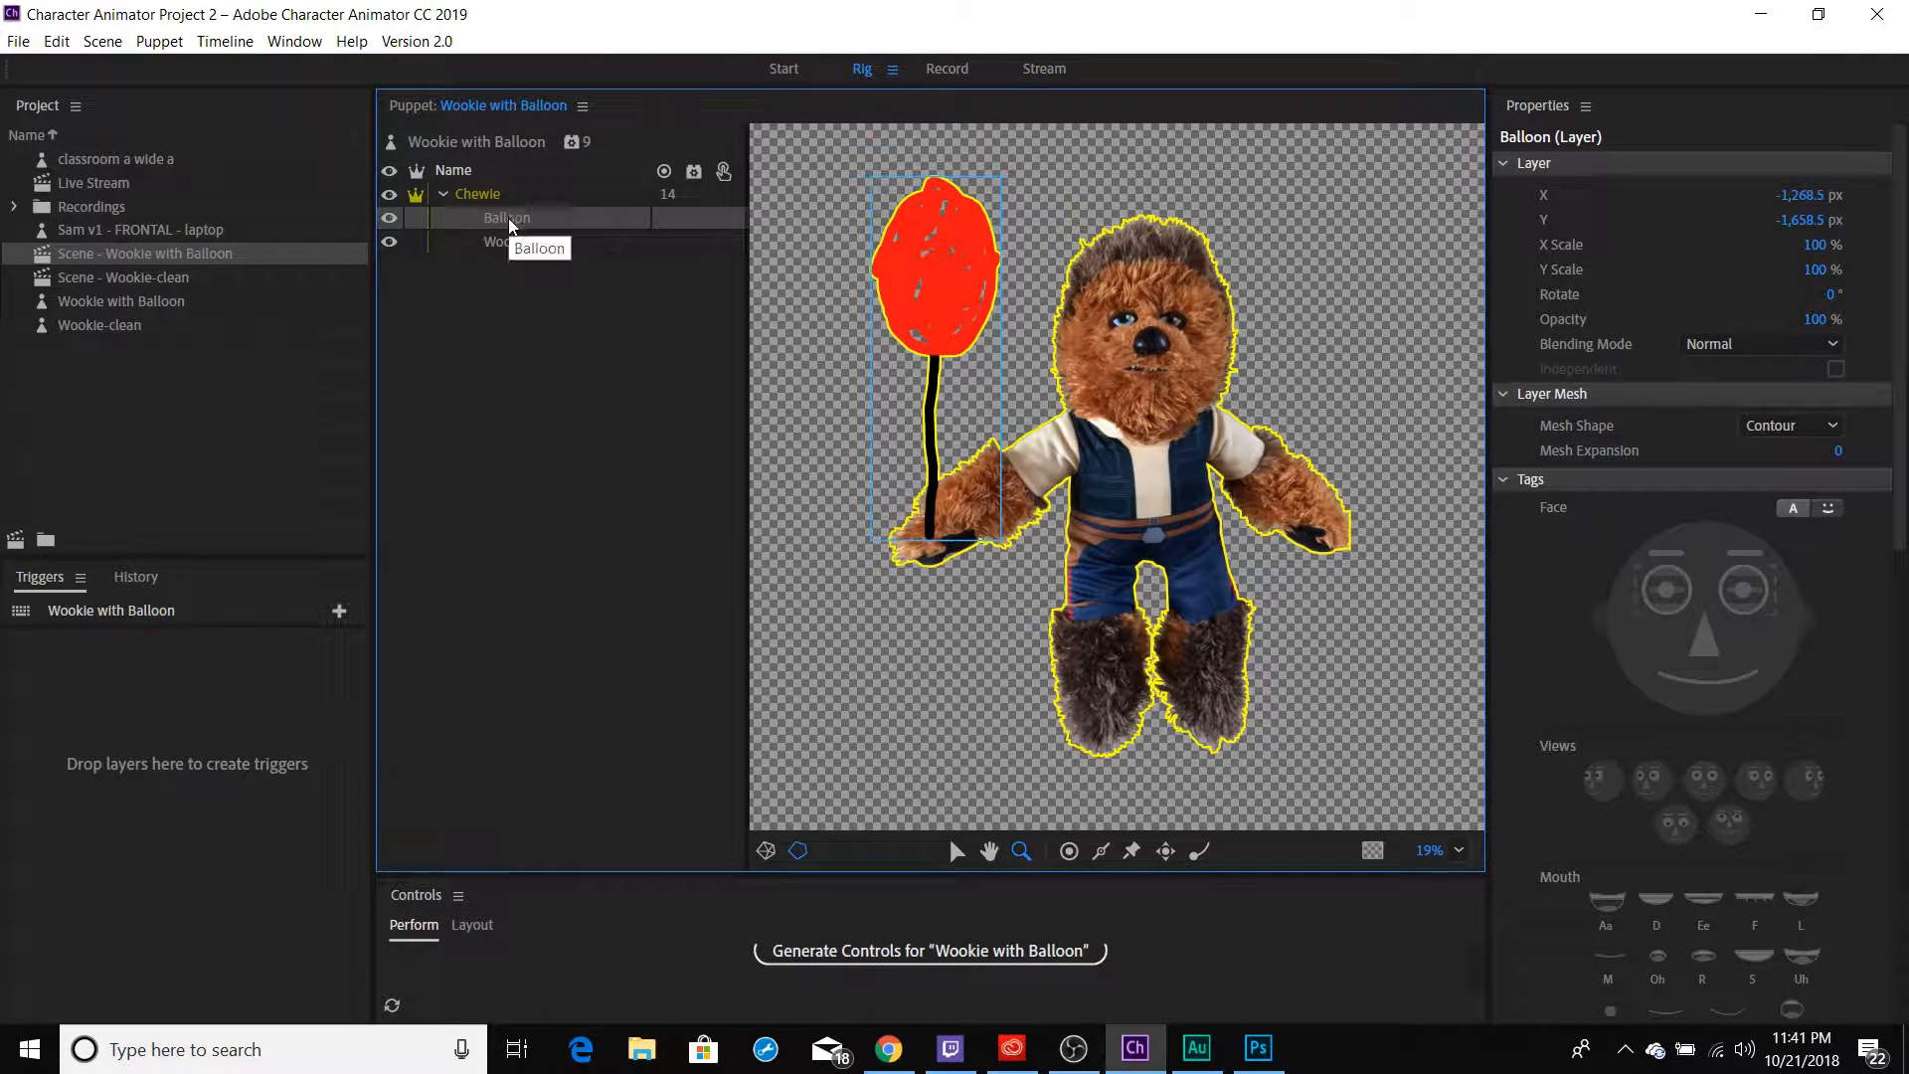
# Switch to Photoshop and rename the Balloon layer as +Balloon
pyautogui.hotkey('alt', 'Tab')
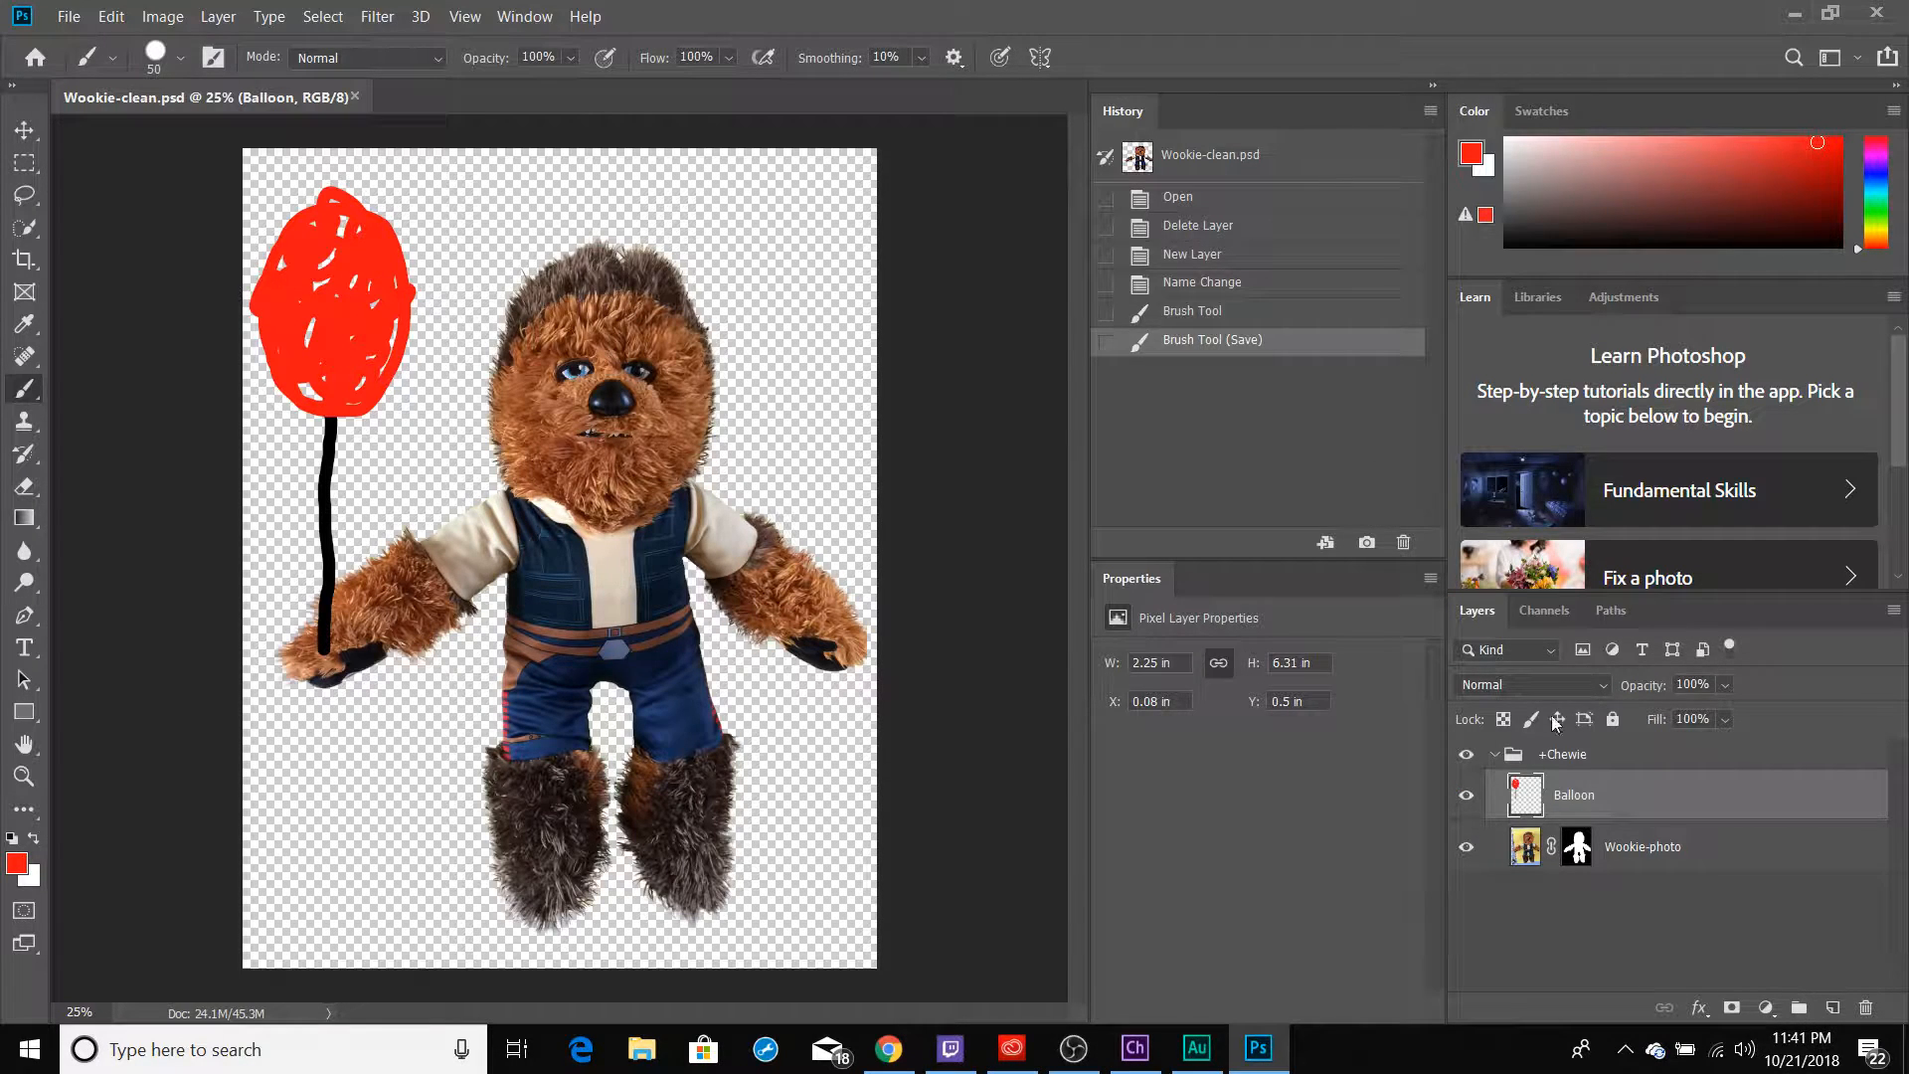
pyautogui.doubleClick(1572, 796)
pyautogui.write('+')
pyautogui.press('Return')
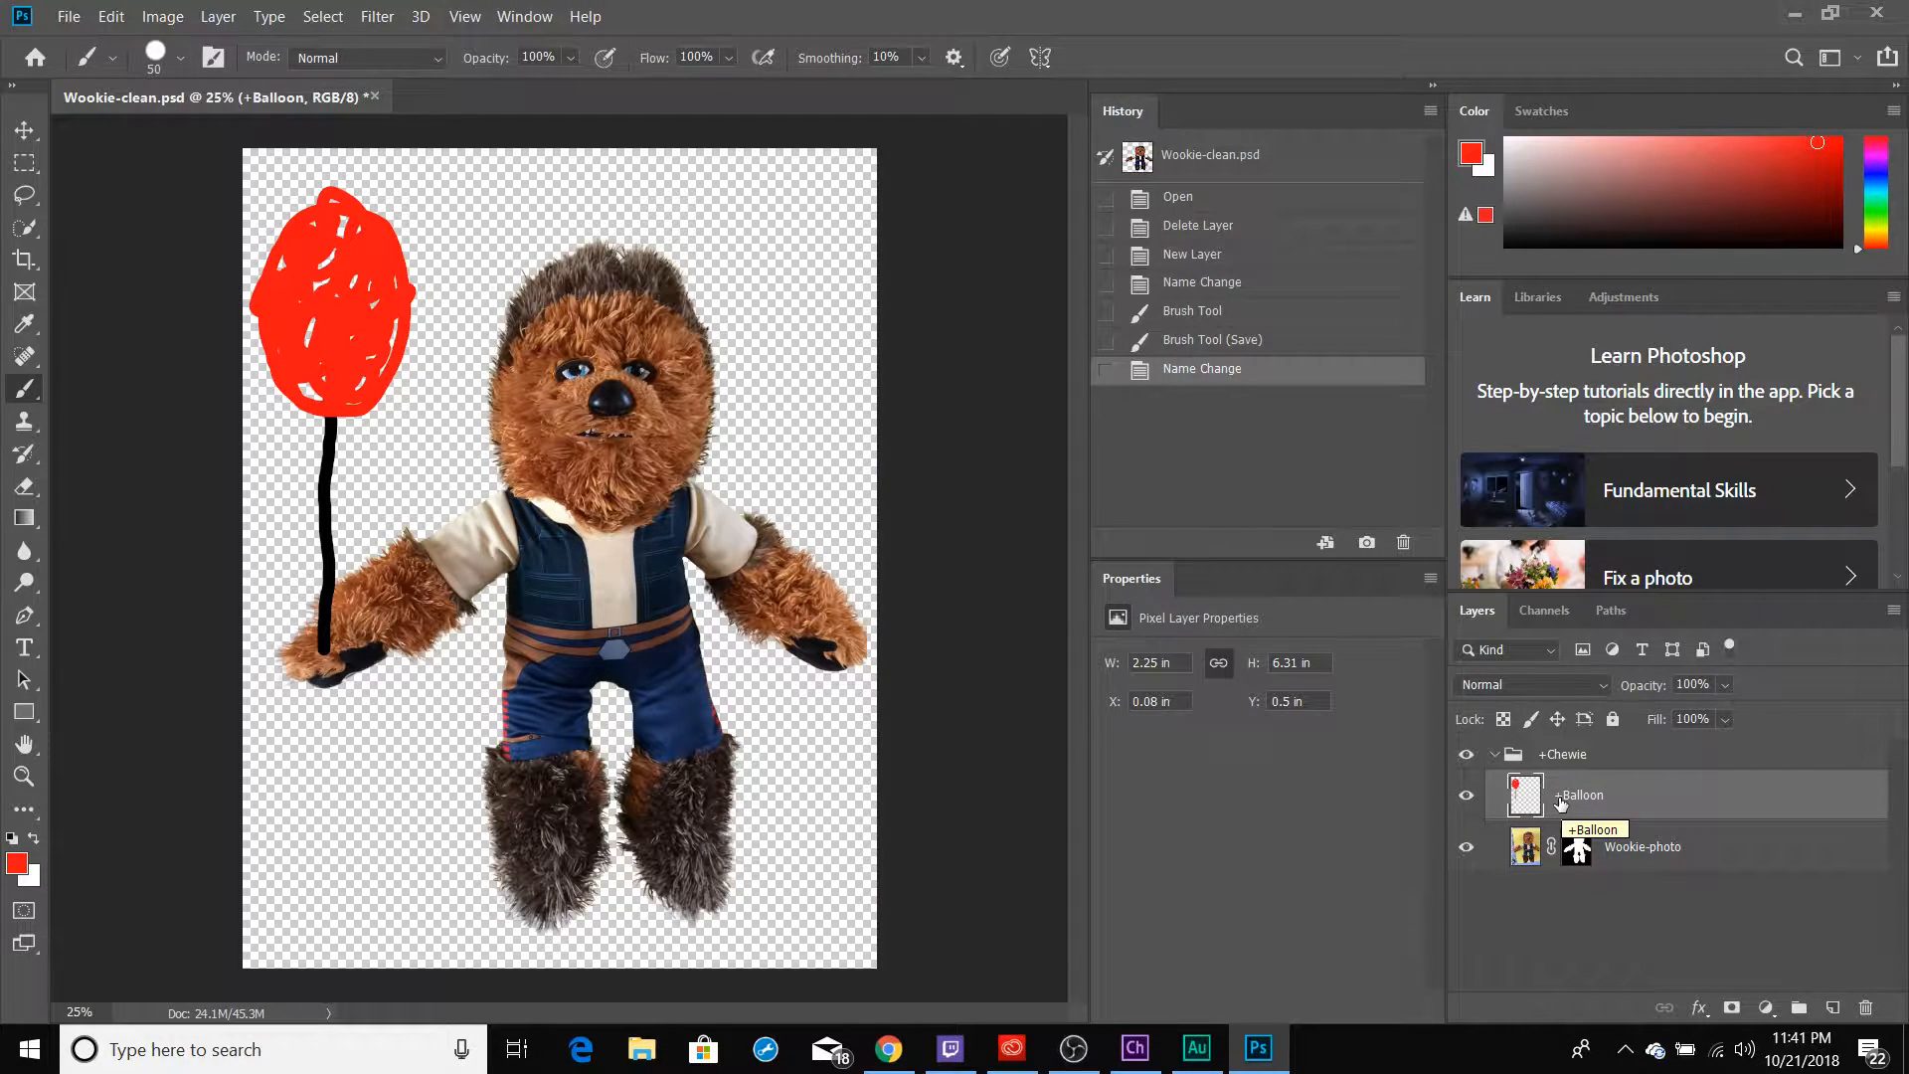
# Save the Photoshop artwork and, in Character Animator, move the Balloon layer's origin to the string's lower end in the puppet's hand
pyautogui.hotkey('ctrl', 's')
pyautogui.hotkey('alt', 'Tab')
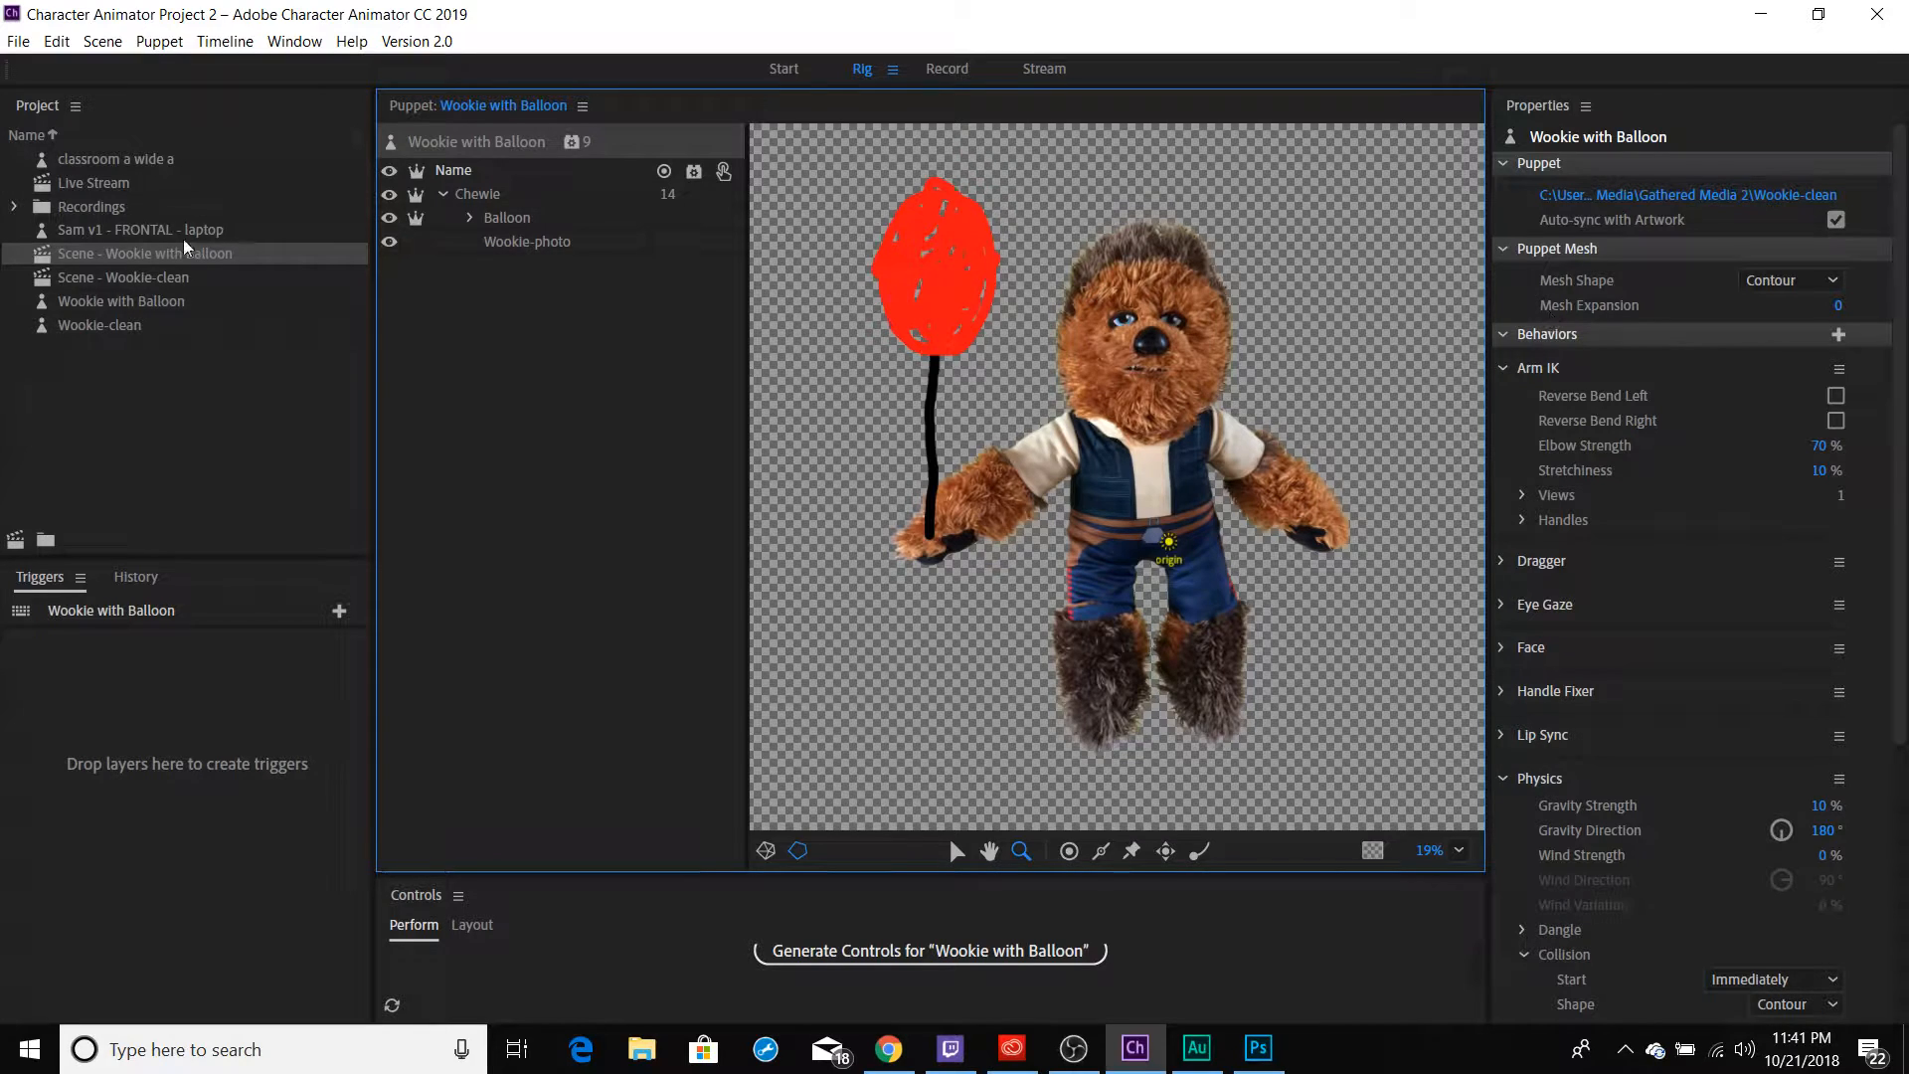
pyautogui.click(508, 219)
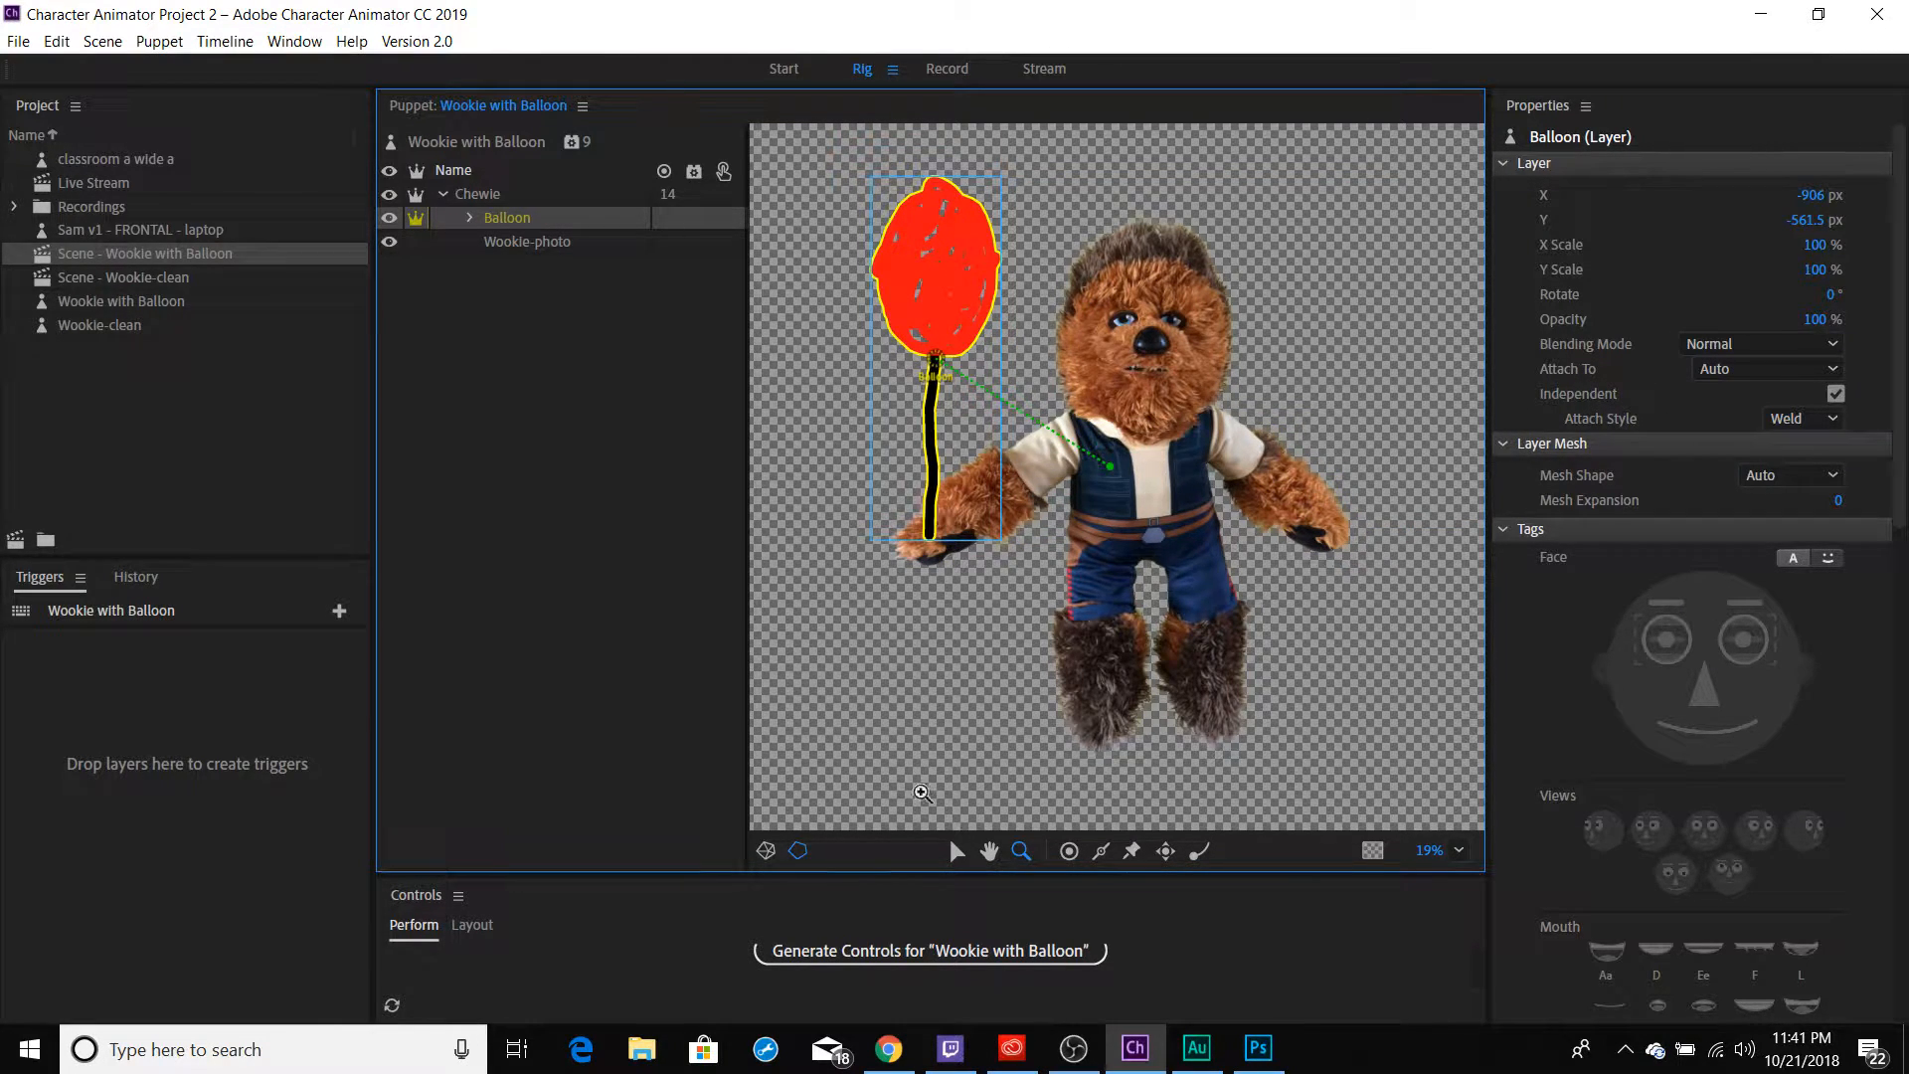
pyautogui.click(956, 851)
pyautogui.moveTo(937, 363); pyautogui.dragTo(931, 529)
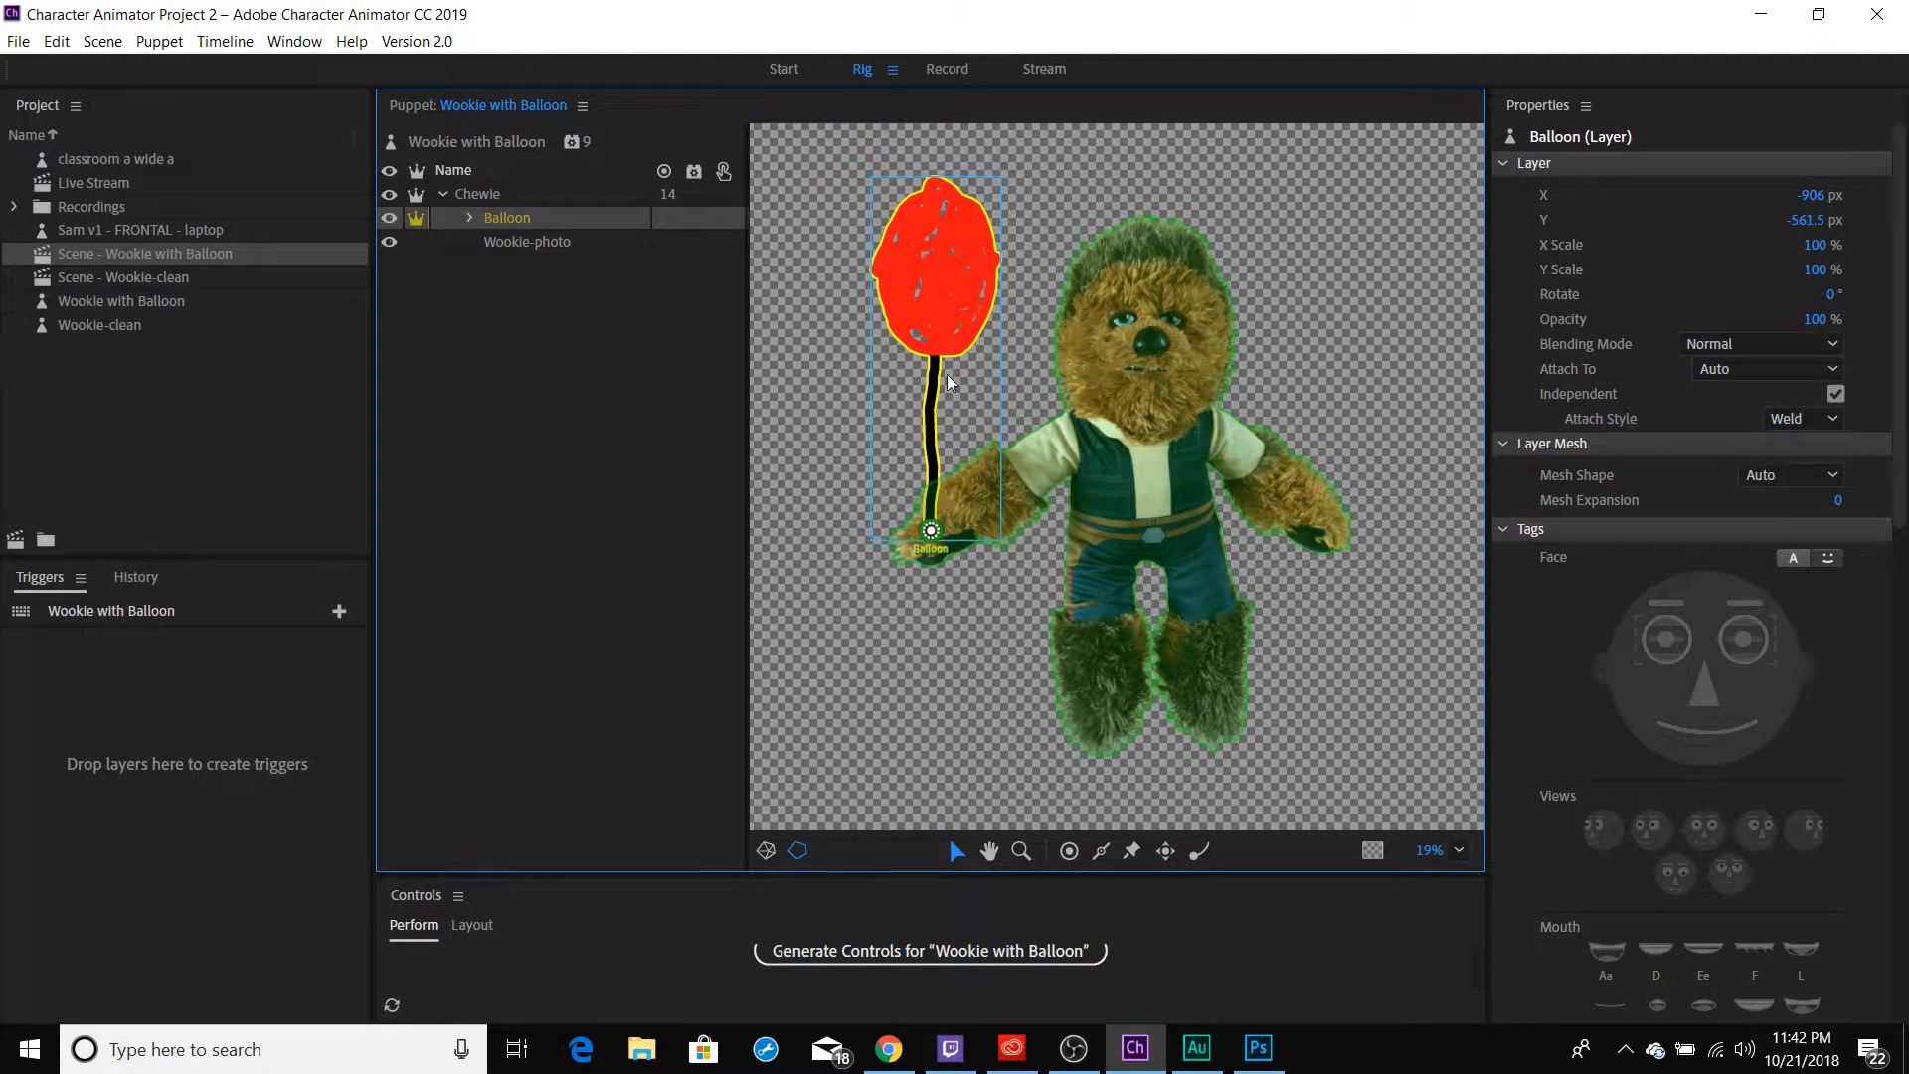
pyautogui.click(550, 224)
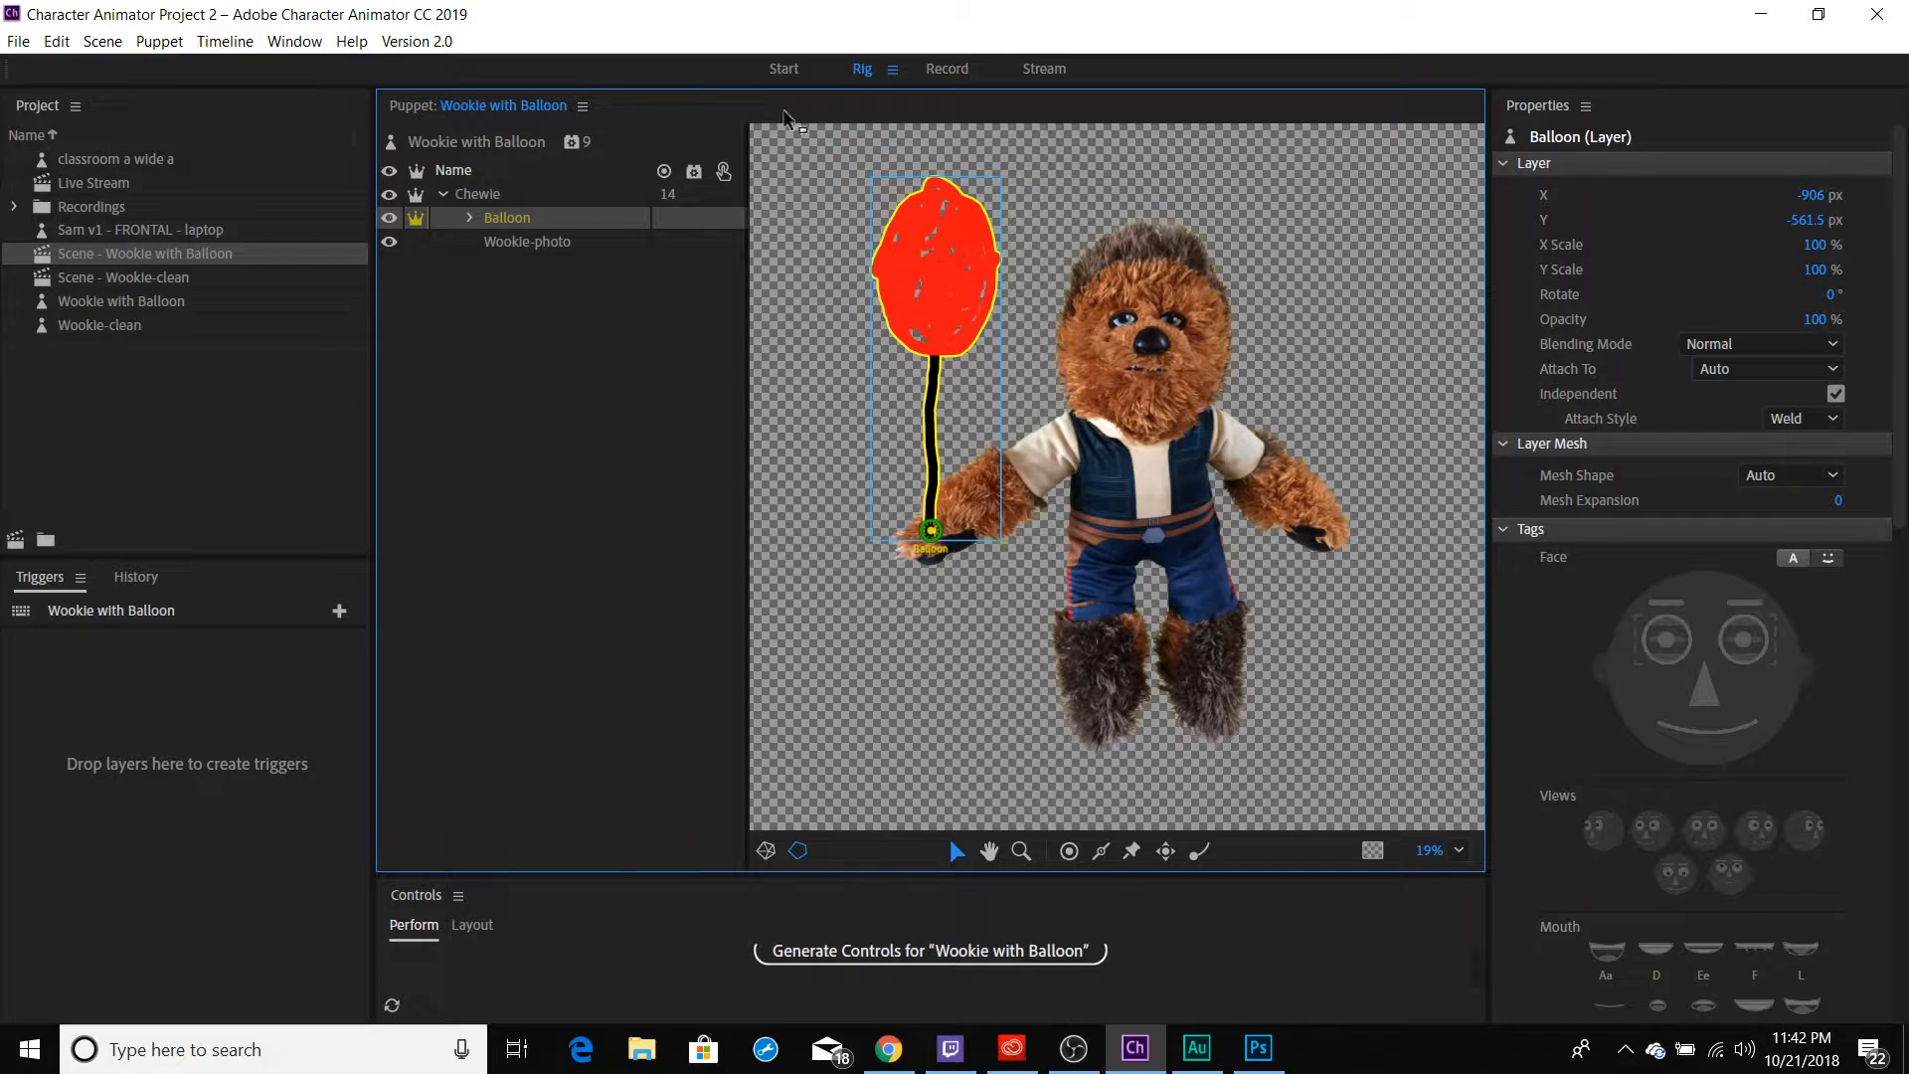
# Switch to recording and test the balloon's attachment by moving the puppet's balloon-holding hand around the scene
pyautogui.click(946, 69)
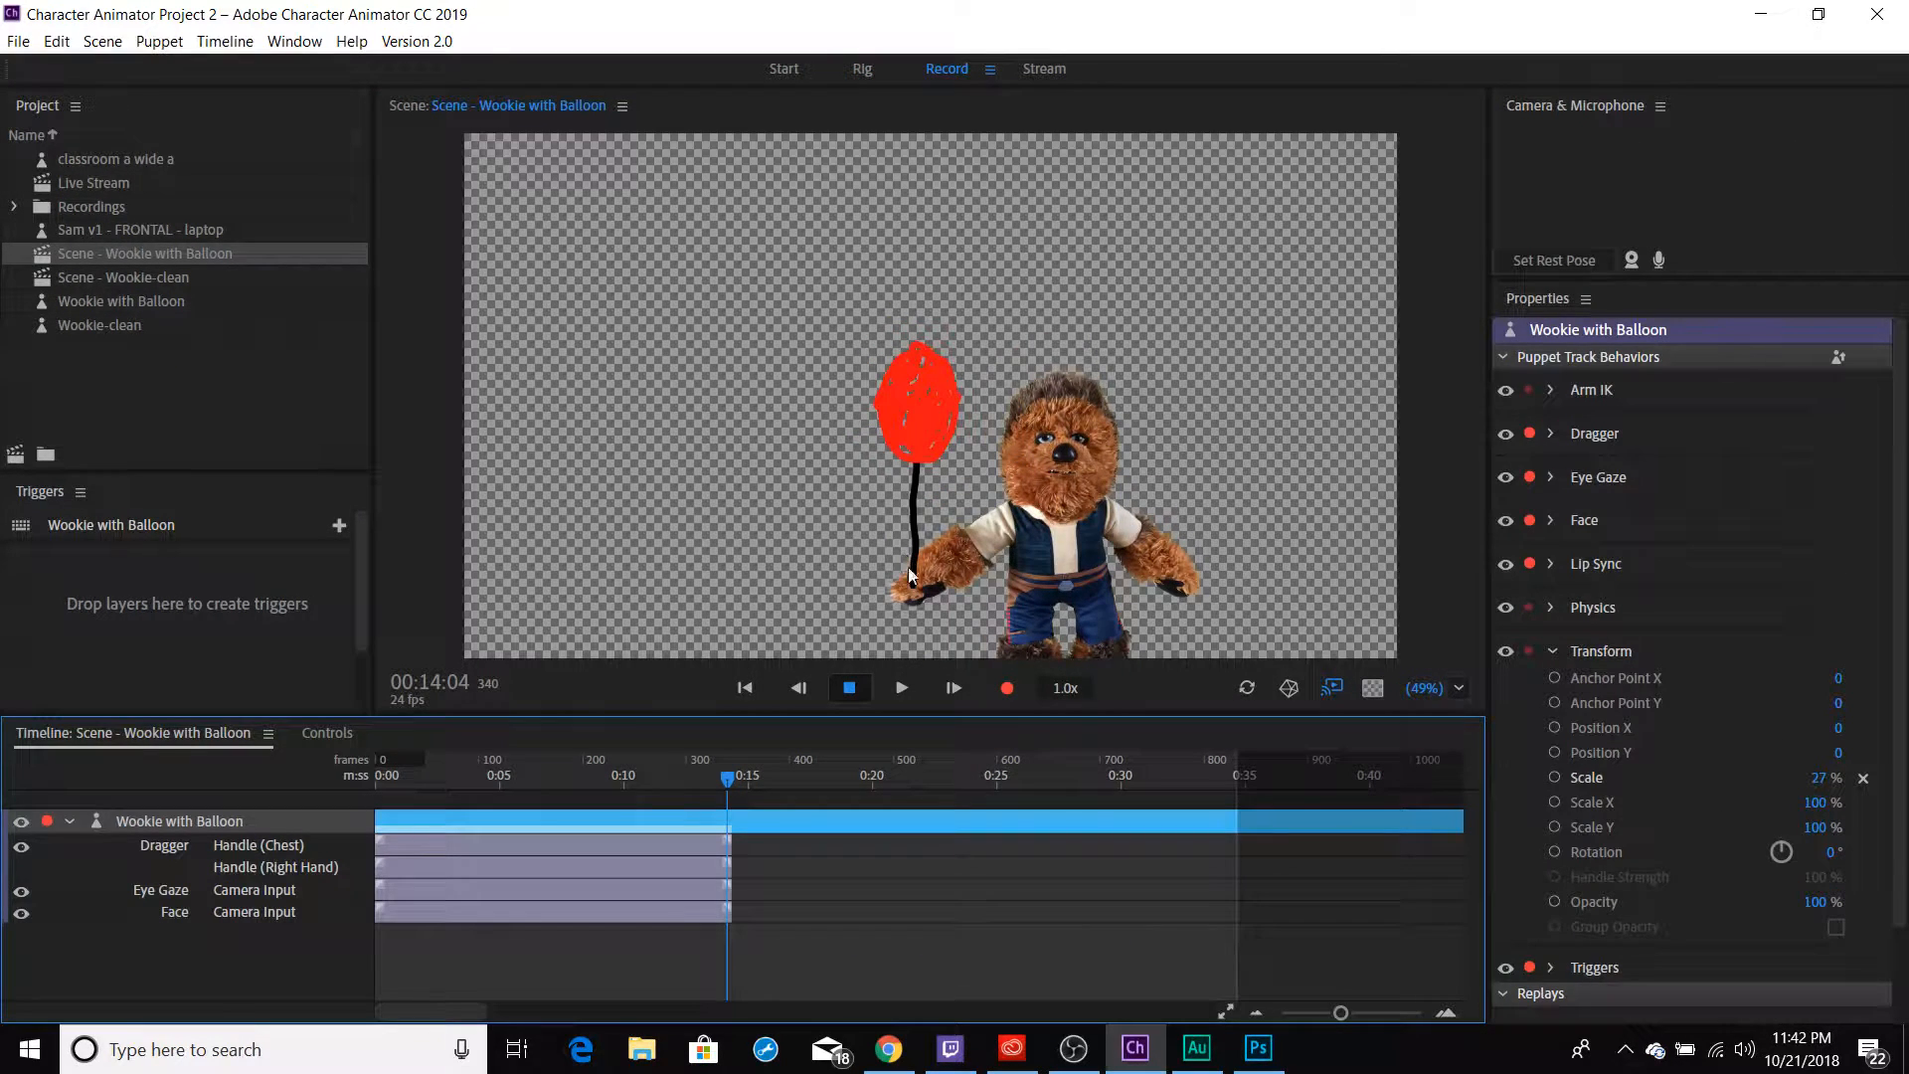
pyautogui.moveTo(921, 557)
pyautogui.mouseDown()
pyautogui.moveTo(907, 577)
pyautogui.moveTo(916, 513)
pyautogui.moveTo(970, 485)
pyautogui.moveTo(969, 575)
pyautogui.moveTo(1000, 450)
pyautogui.moveTo(949, 561)
pyautogui.moveTo(951, 606)
pyautogui.mouseUp()
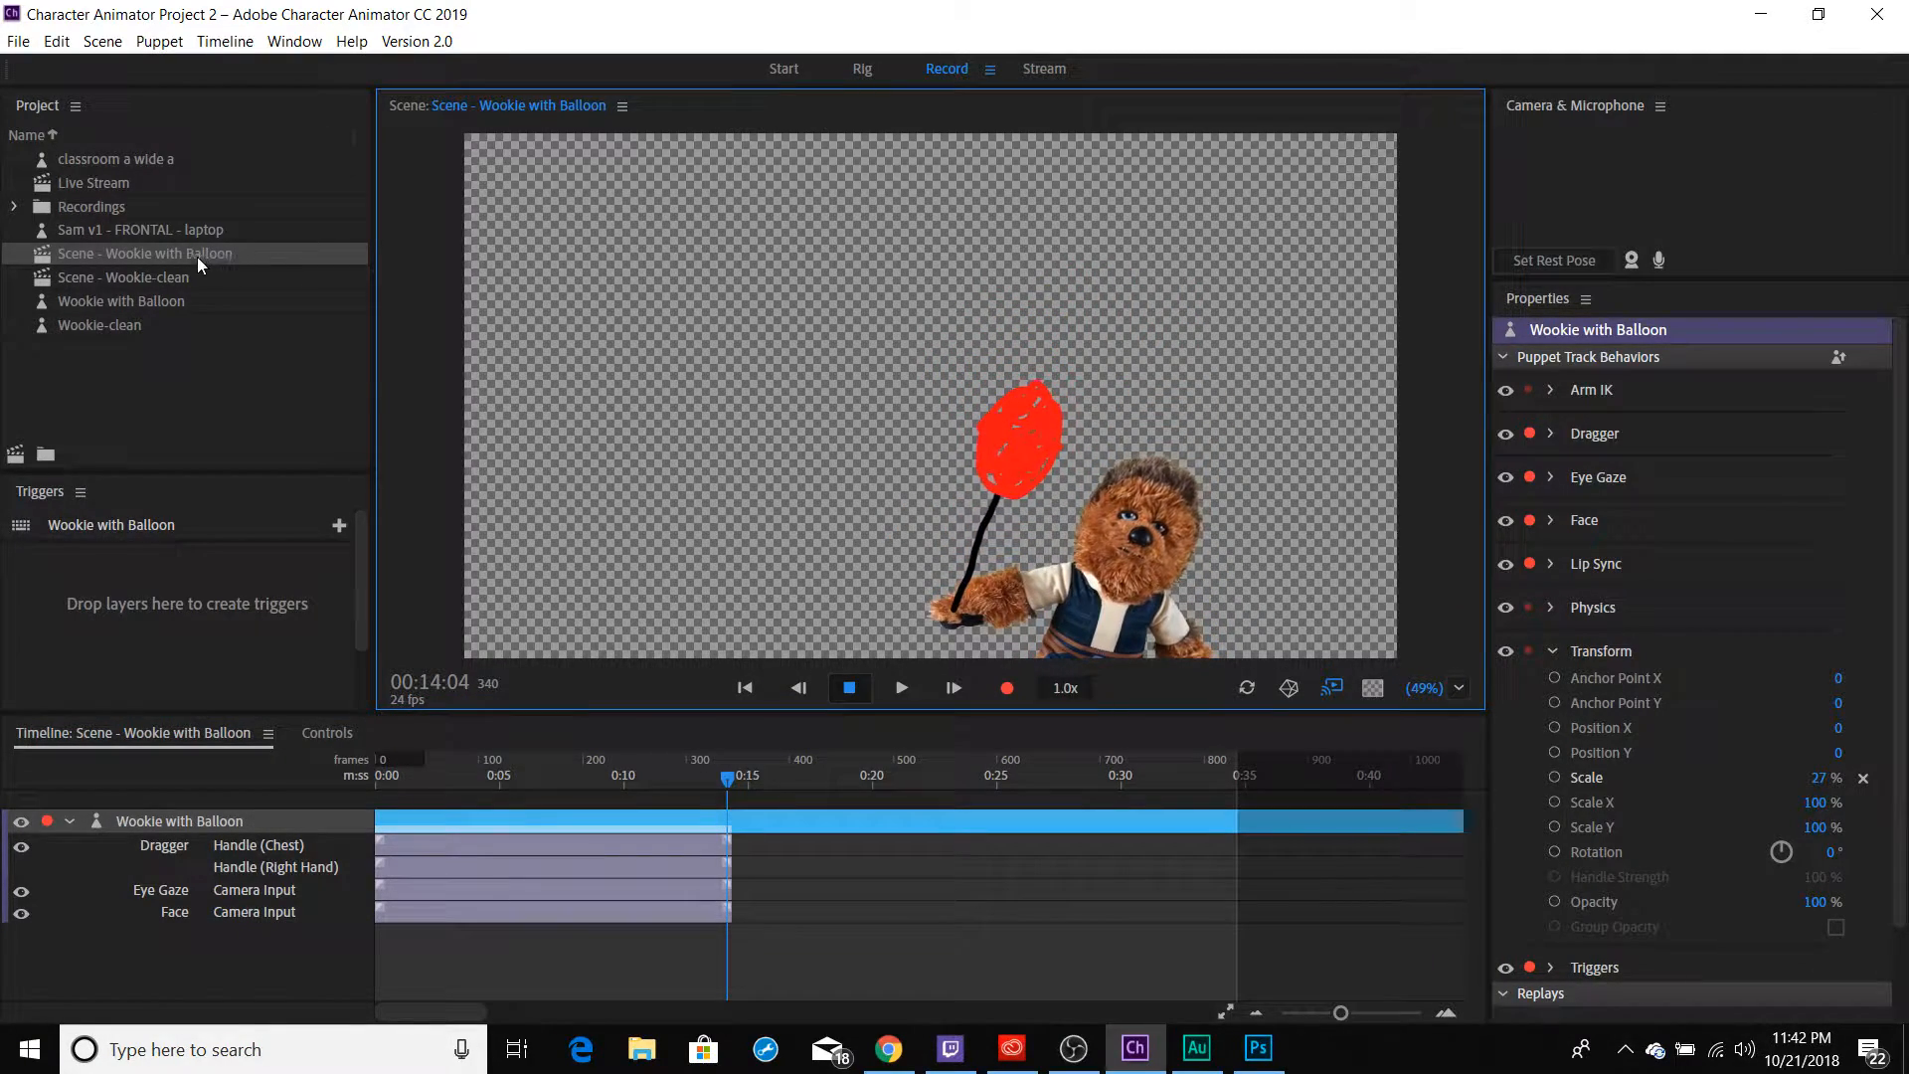
# Return to rigging and set the Balloon layer's attach style to Hinge
pyautogui.click(859, 69)
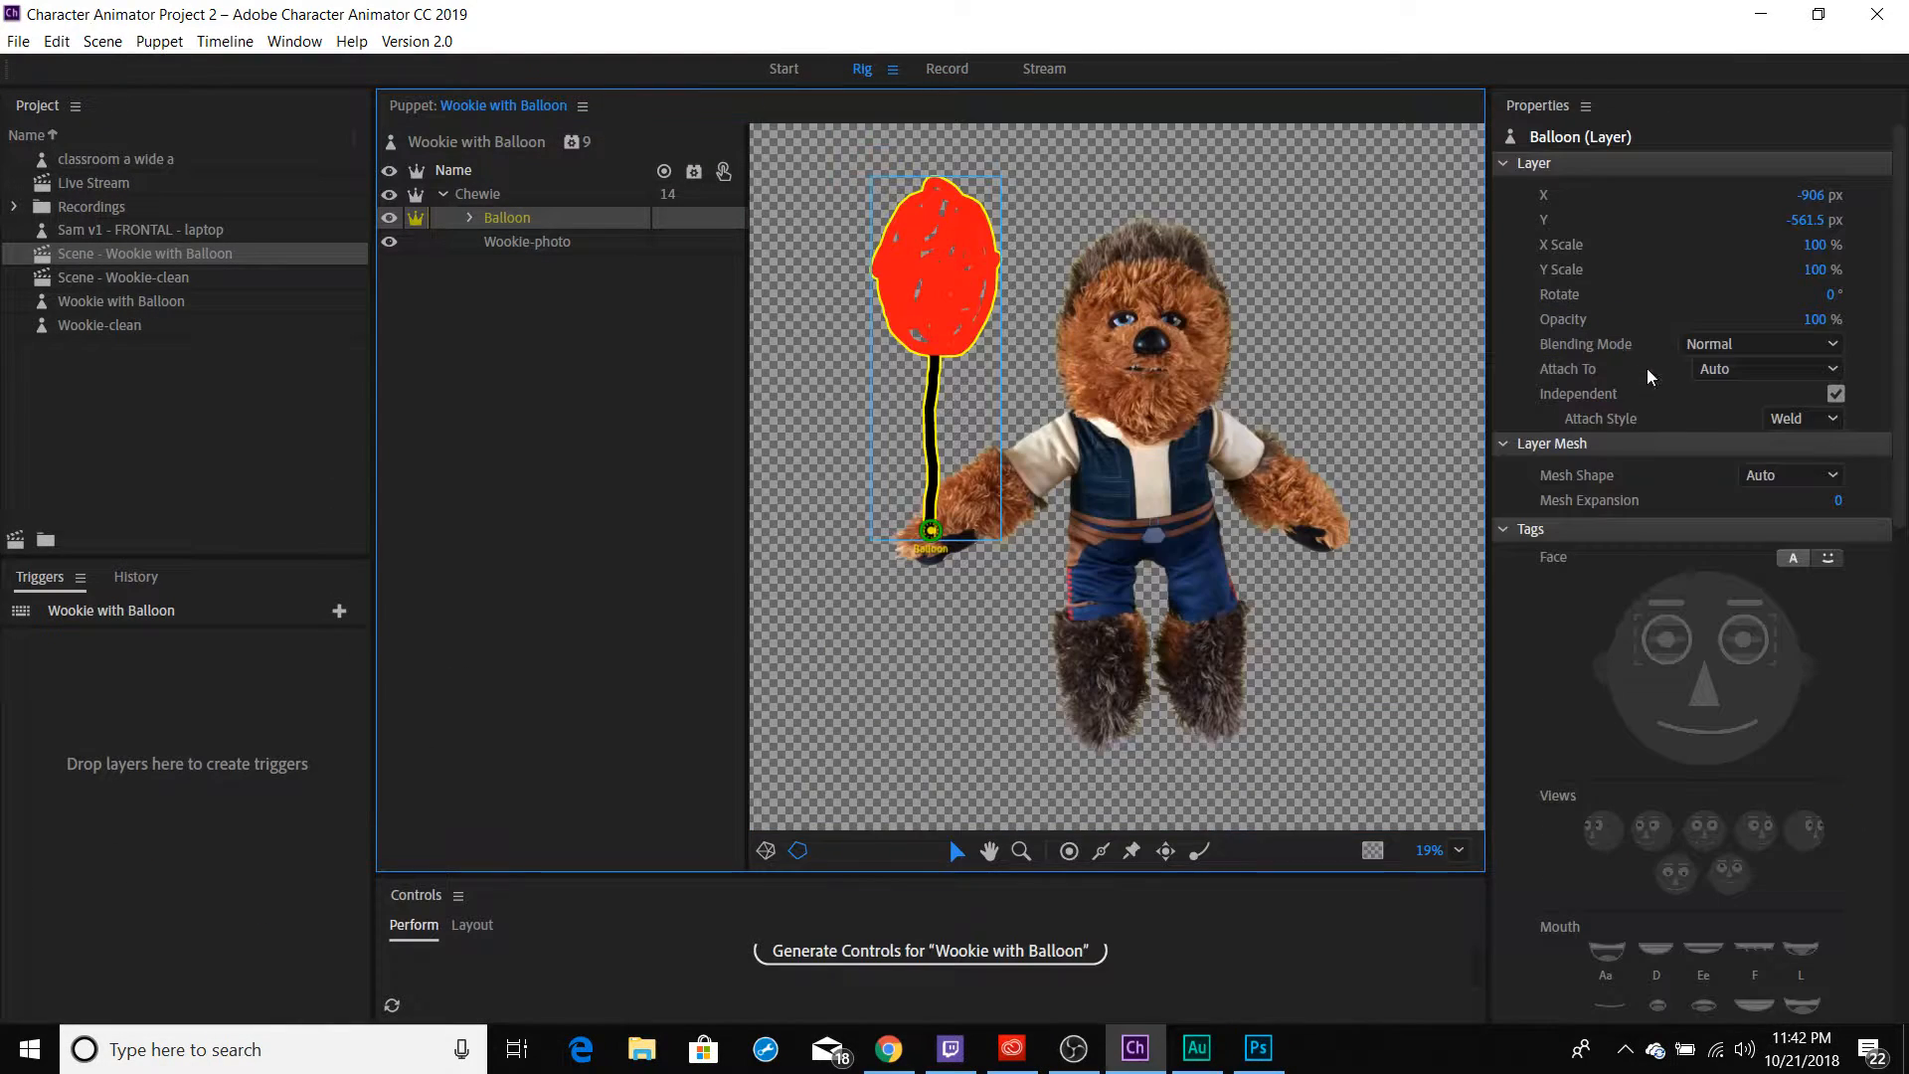
pyautogui.click(1798, 424)
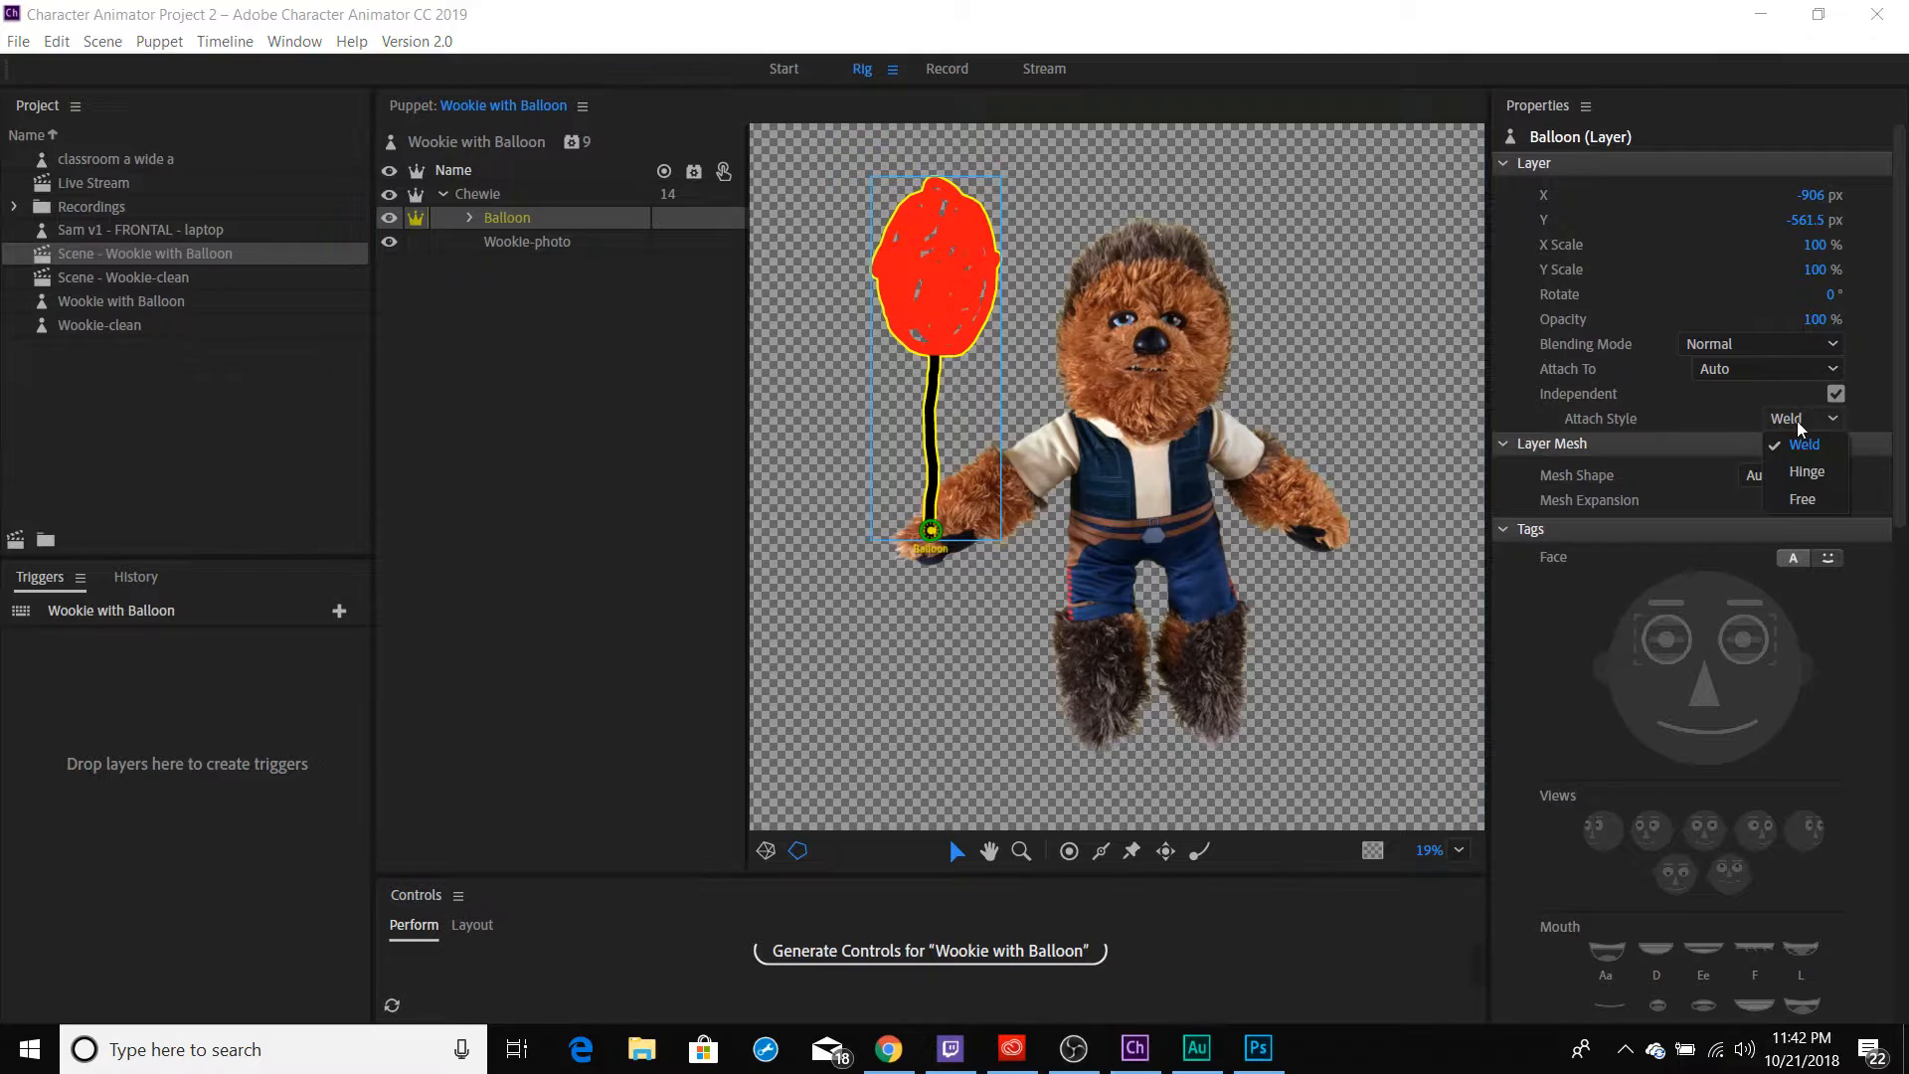
pyautogui.click(1803, 475)
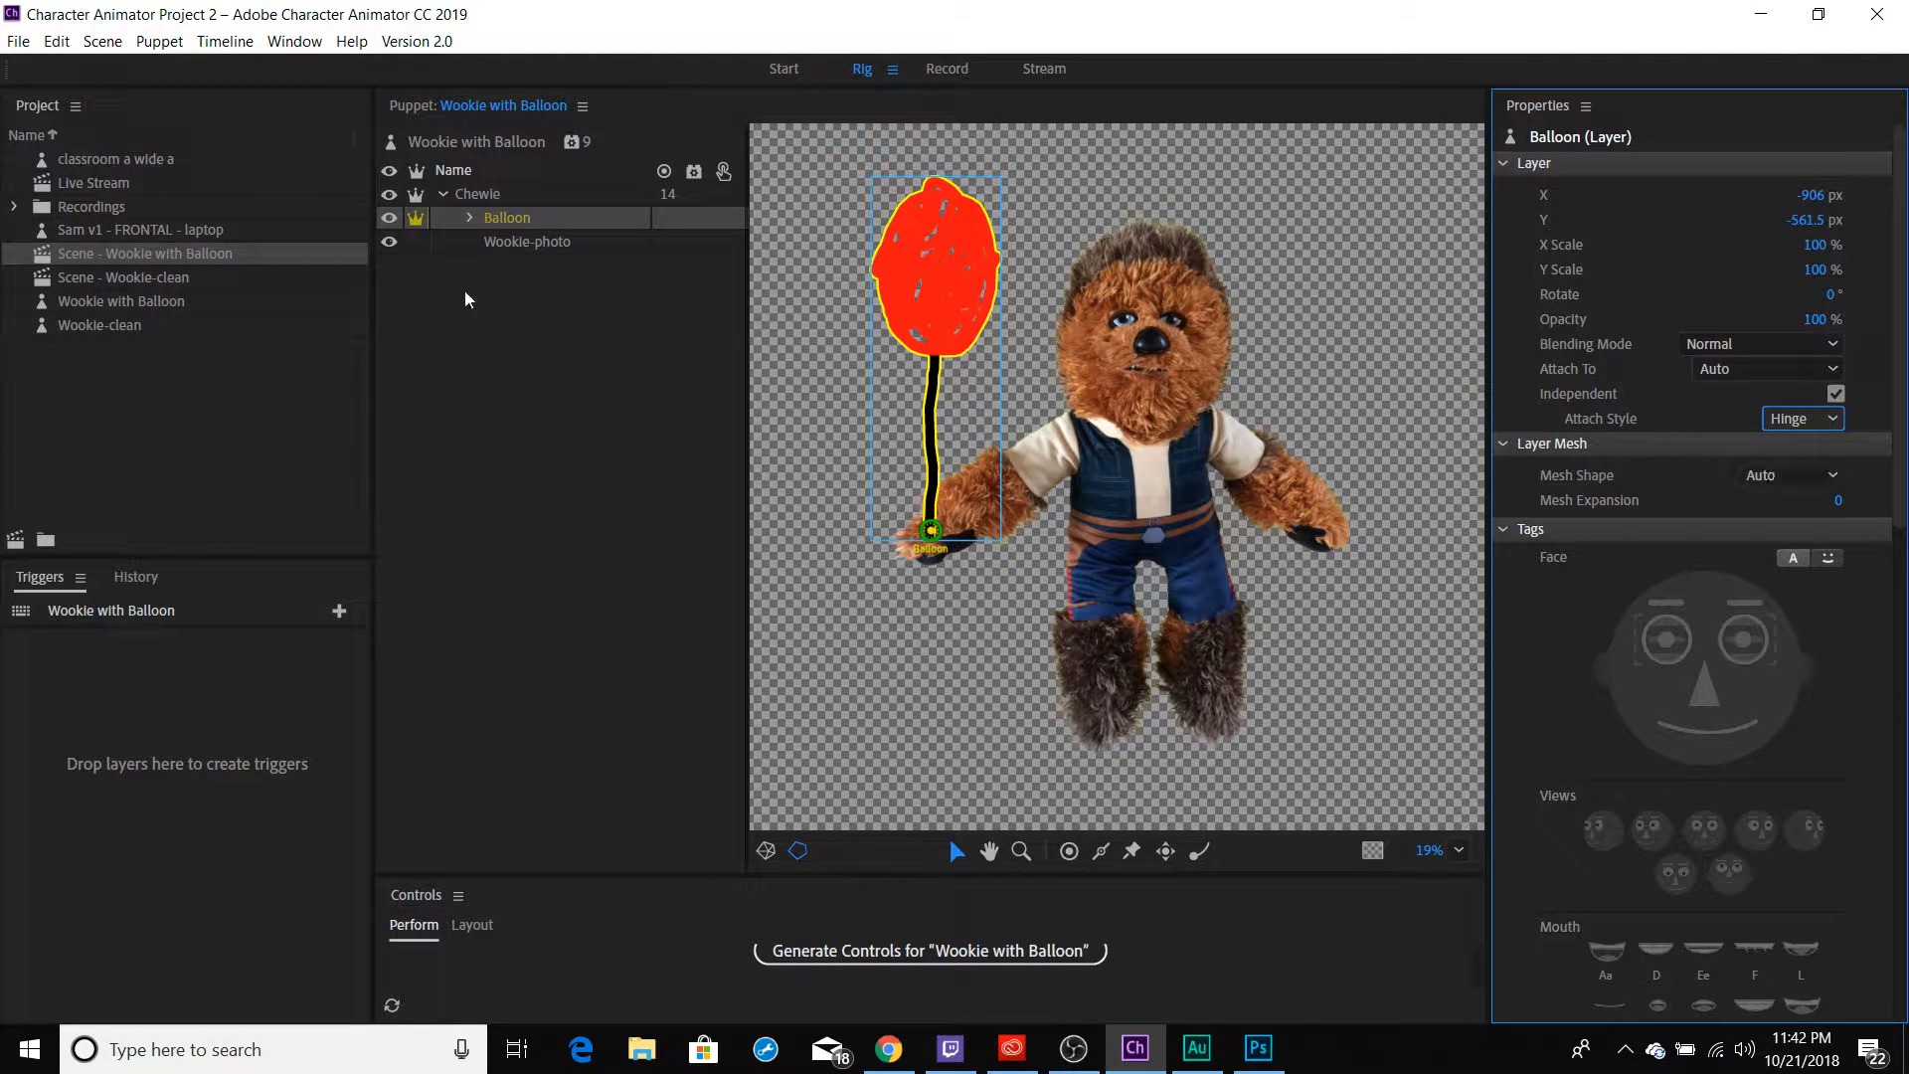
# Test the hinged balloon in the recording workspace by raising the hand that holds it and moving the other hand
pyautogui.click(947, 68)
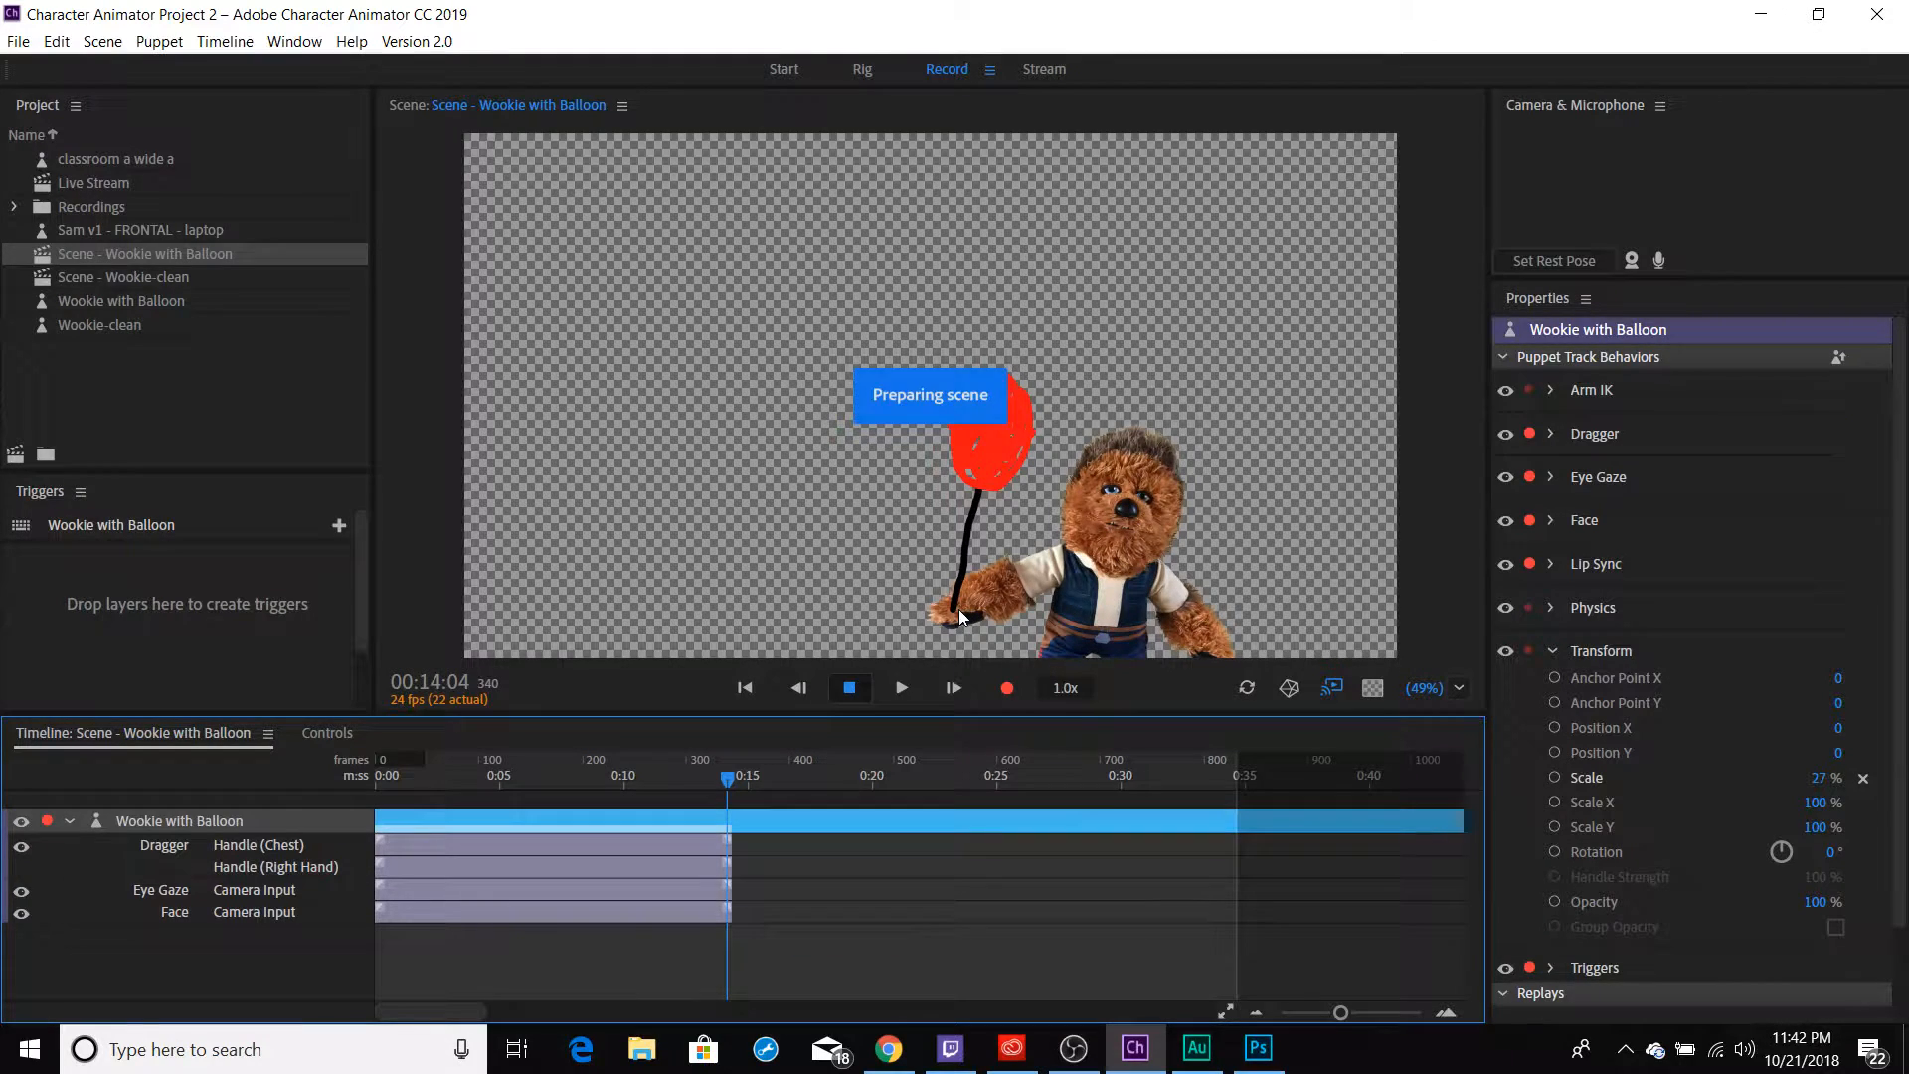
pyautogui.moveTo(921, 600)
pyautogui.mouseDown()
pyautogui.moveTo(910, 539)
pyautogui.moveTo(980, 444)
pyautogui.moveTo(992, 516)
pyautogui.moveTo(1000, 361)
pyautogui.moveTo(933, 421)
pyautogui.mouseUp()
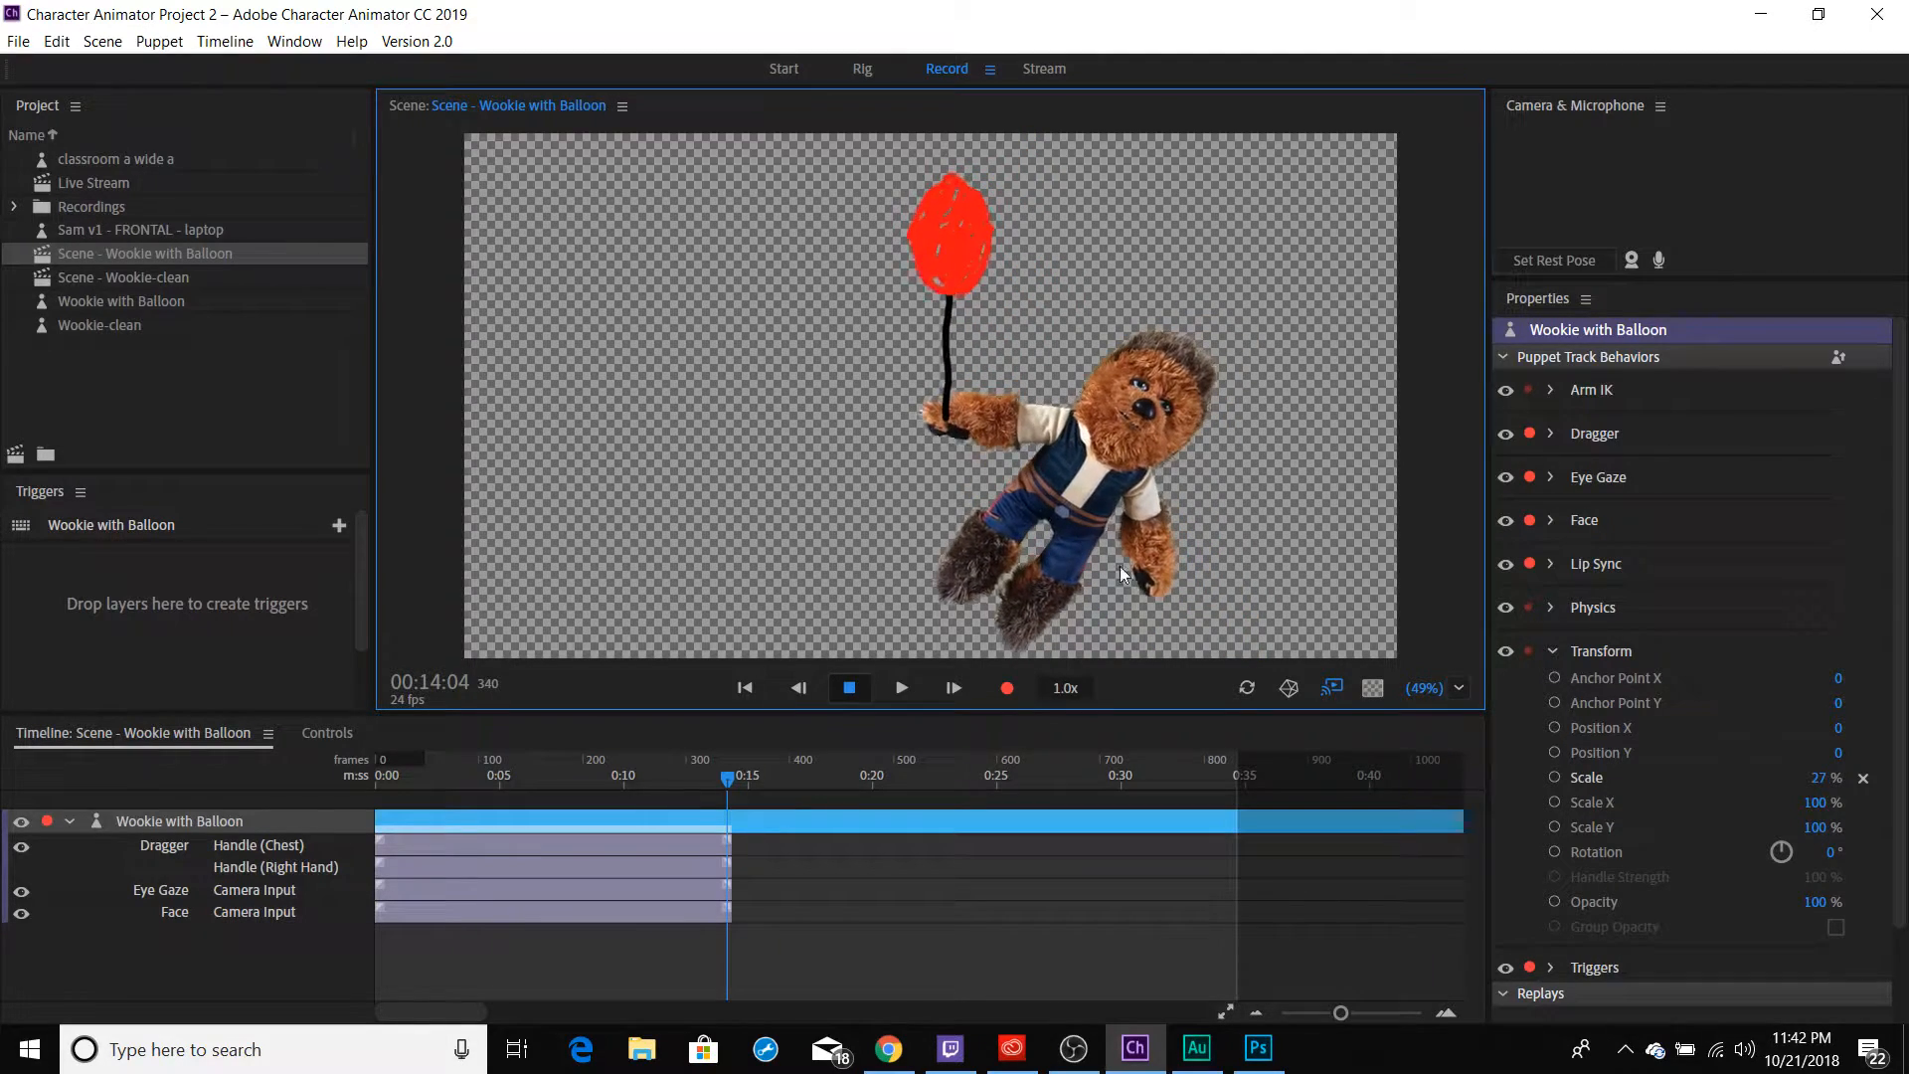
pyautogui.moveTo(1201, 425)
pyautogui.mouseDown()
pyautogui.moveTo(1096, 220)
pyautogui.moveTo(969, 212)
pyautogui.moveTo(779, 296)
pyautogui.moveTo(824, 502)
pyautogui.moveTo(1123, 450)
pyautogui.moveTo(1166, 337)
pyautogui.moveTo(1203, 384)
pyautogui.mouseUp()
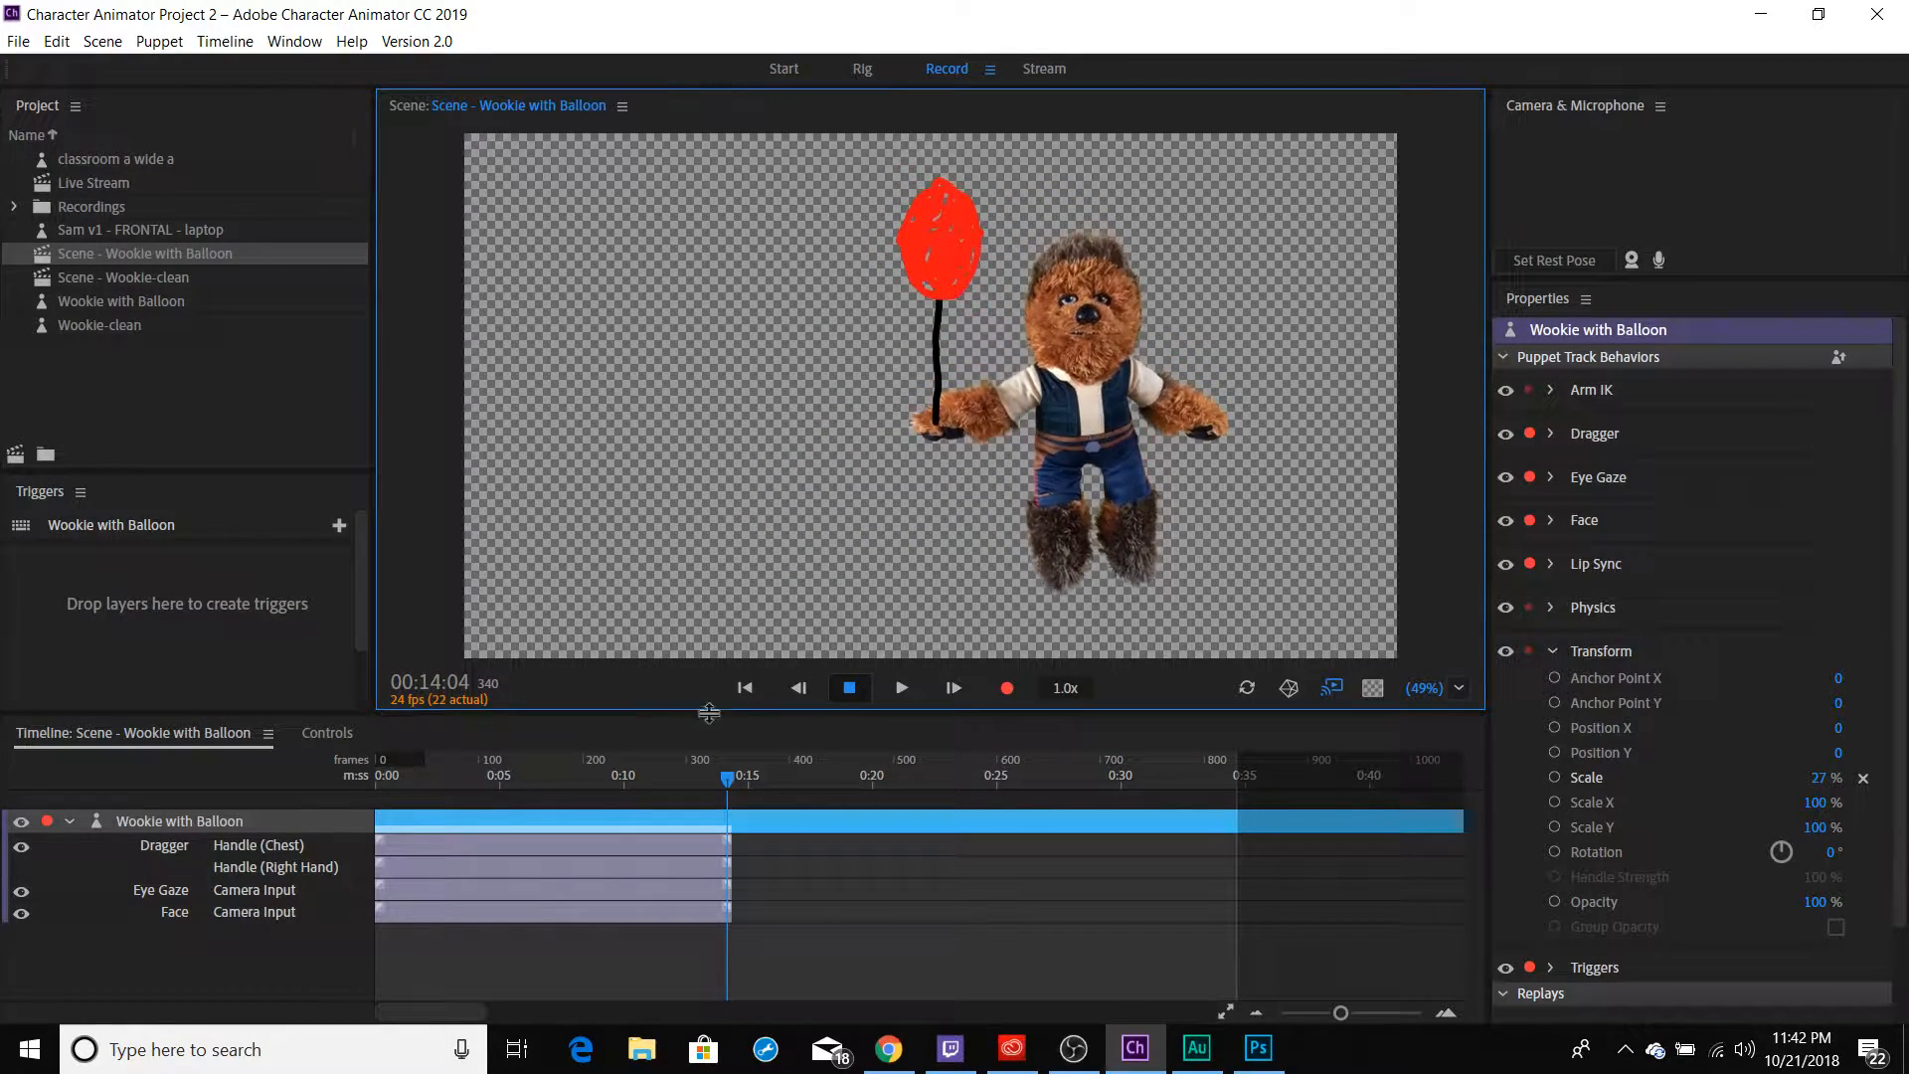
# Play the recorded take from the start of the timeline to check the hinged balloon's motion
pyautogui.moveTo(726, 775); pyautogui.dragTo(349, 773)
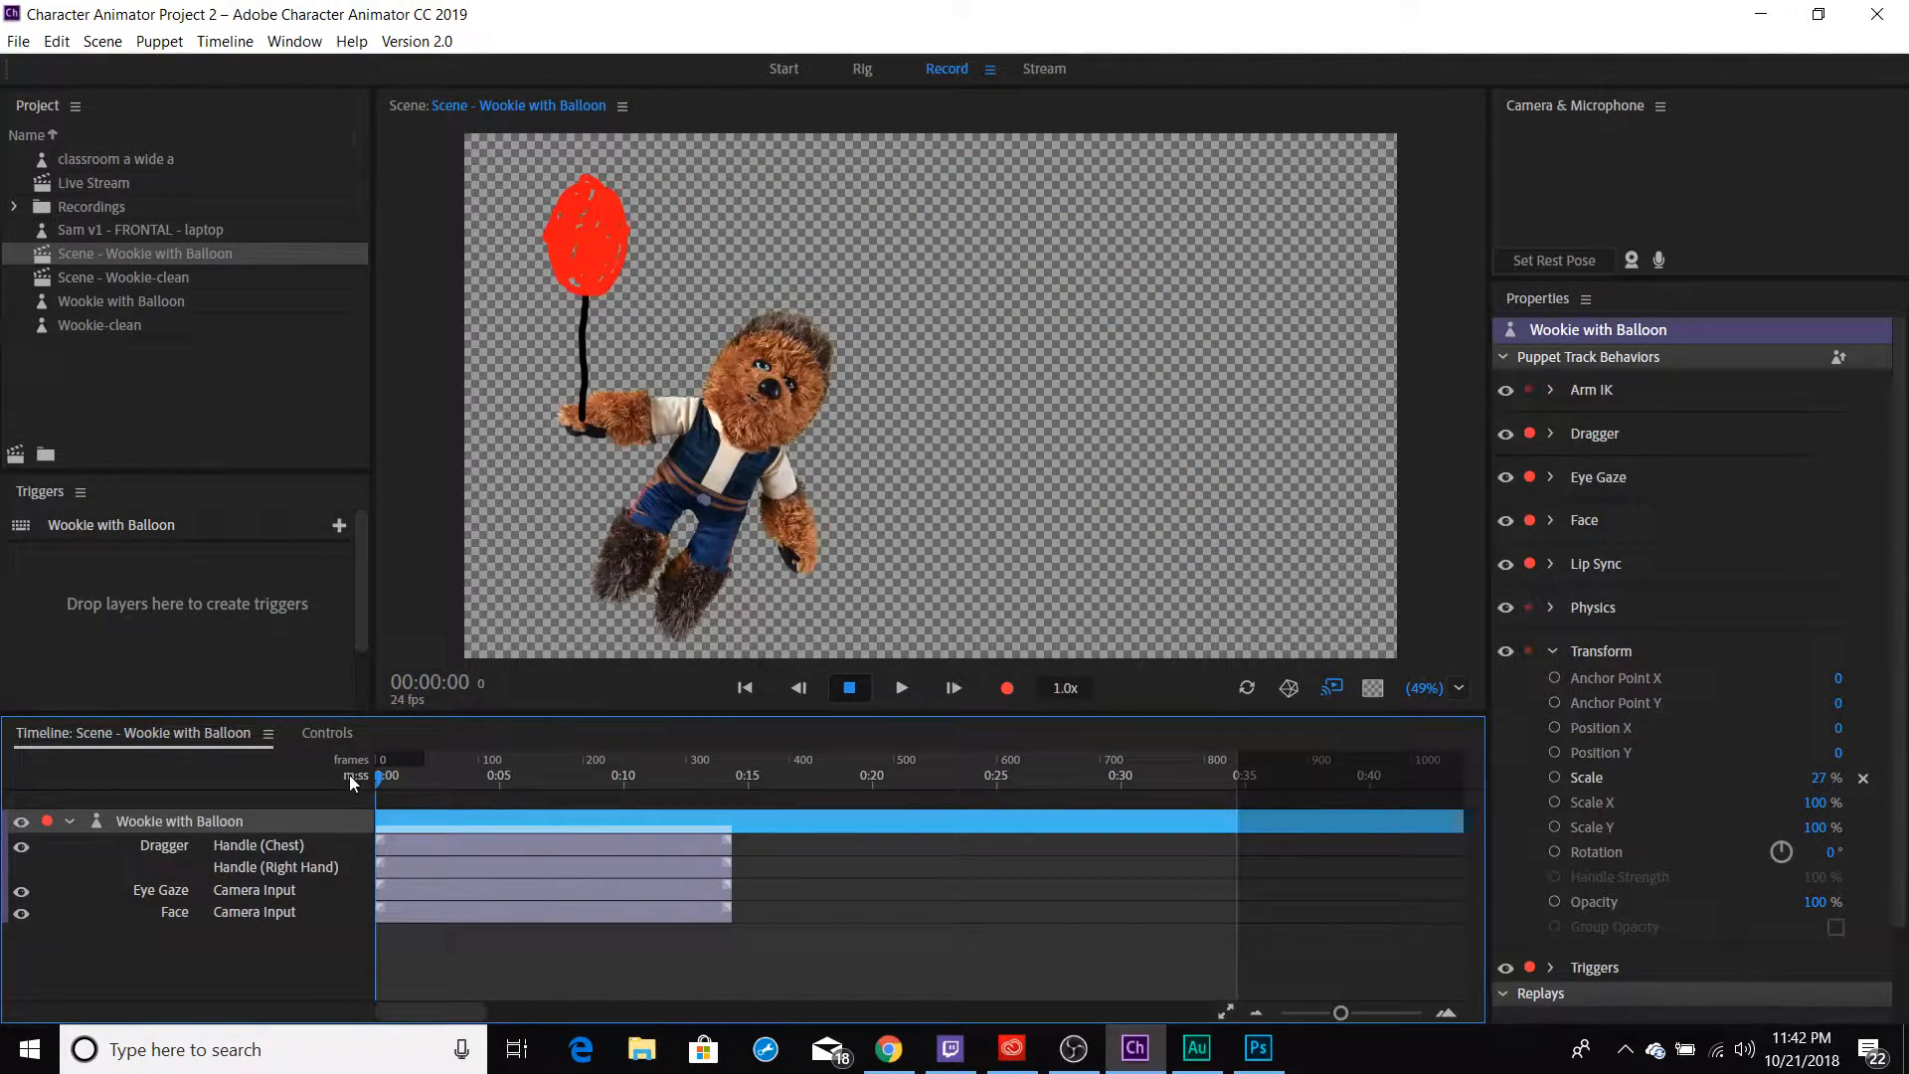
pyautogui.press('space')
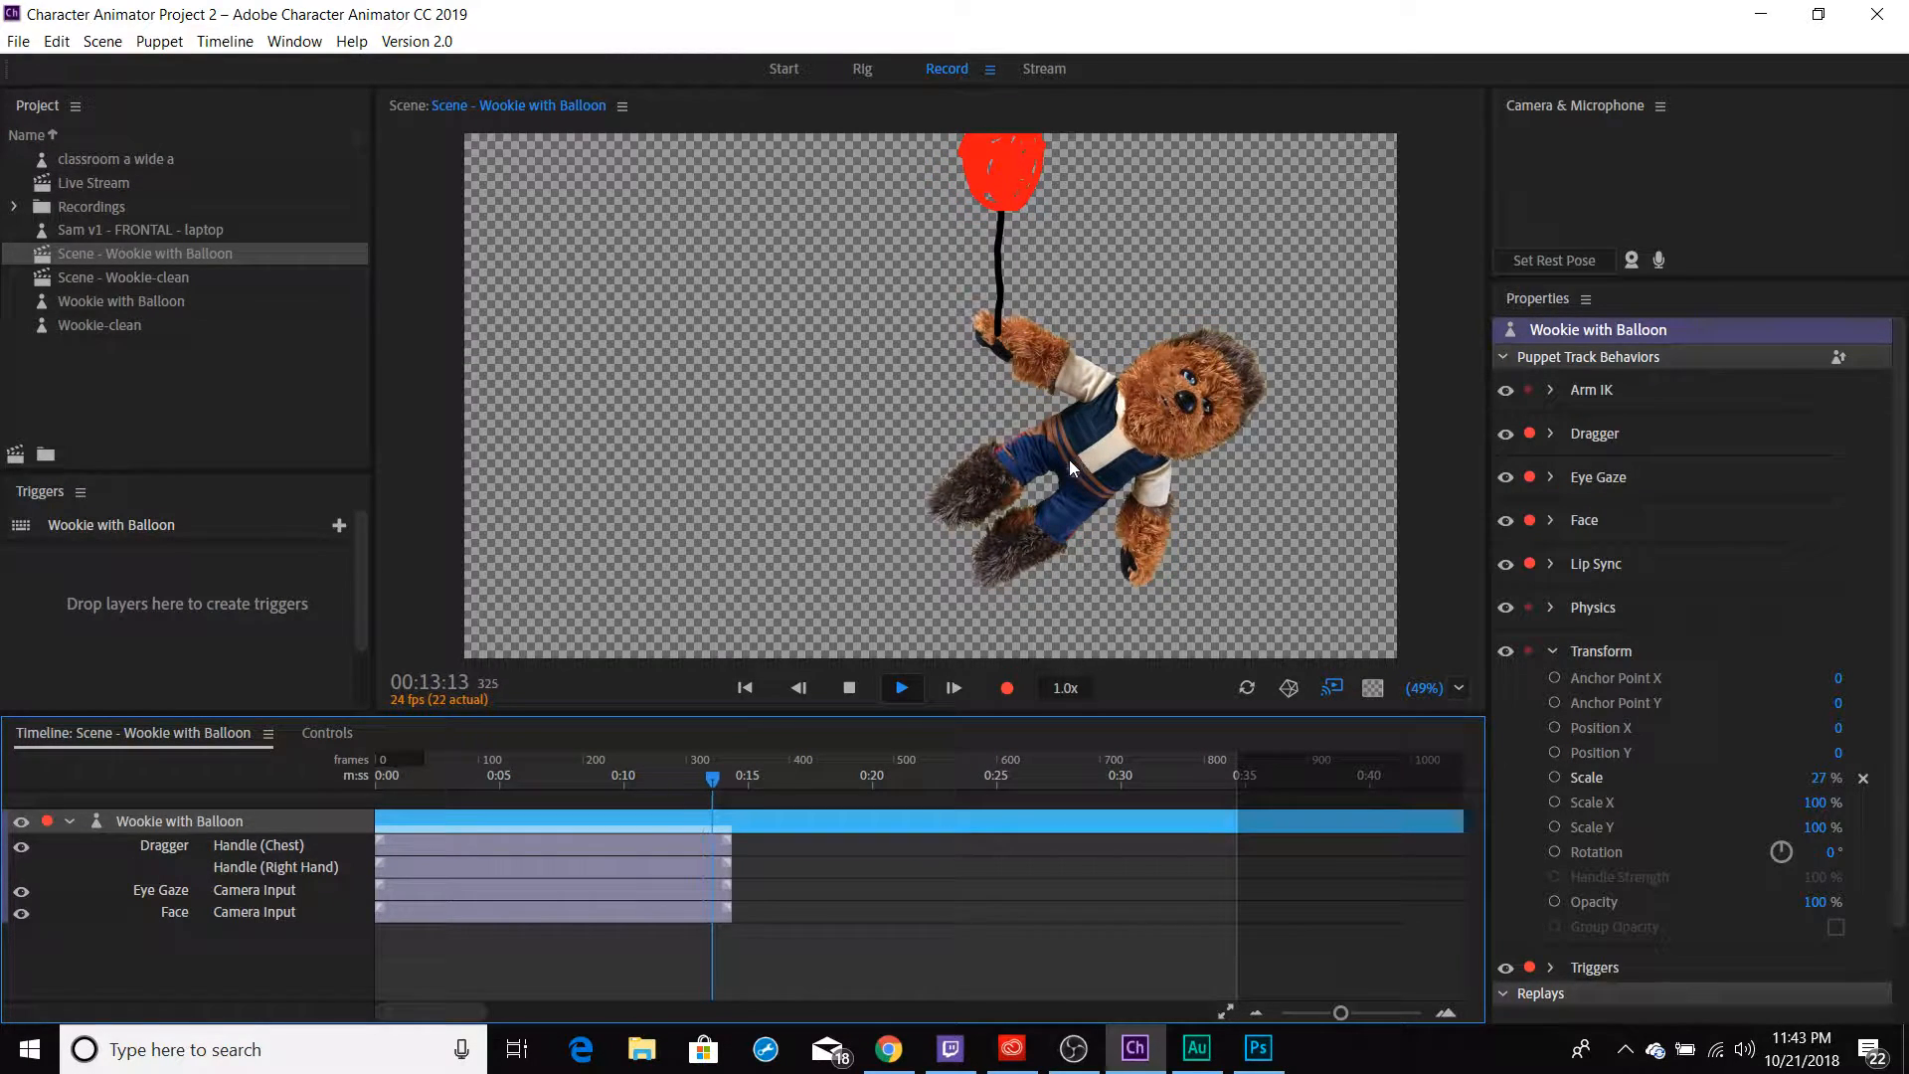
pyautogui.press('space')
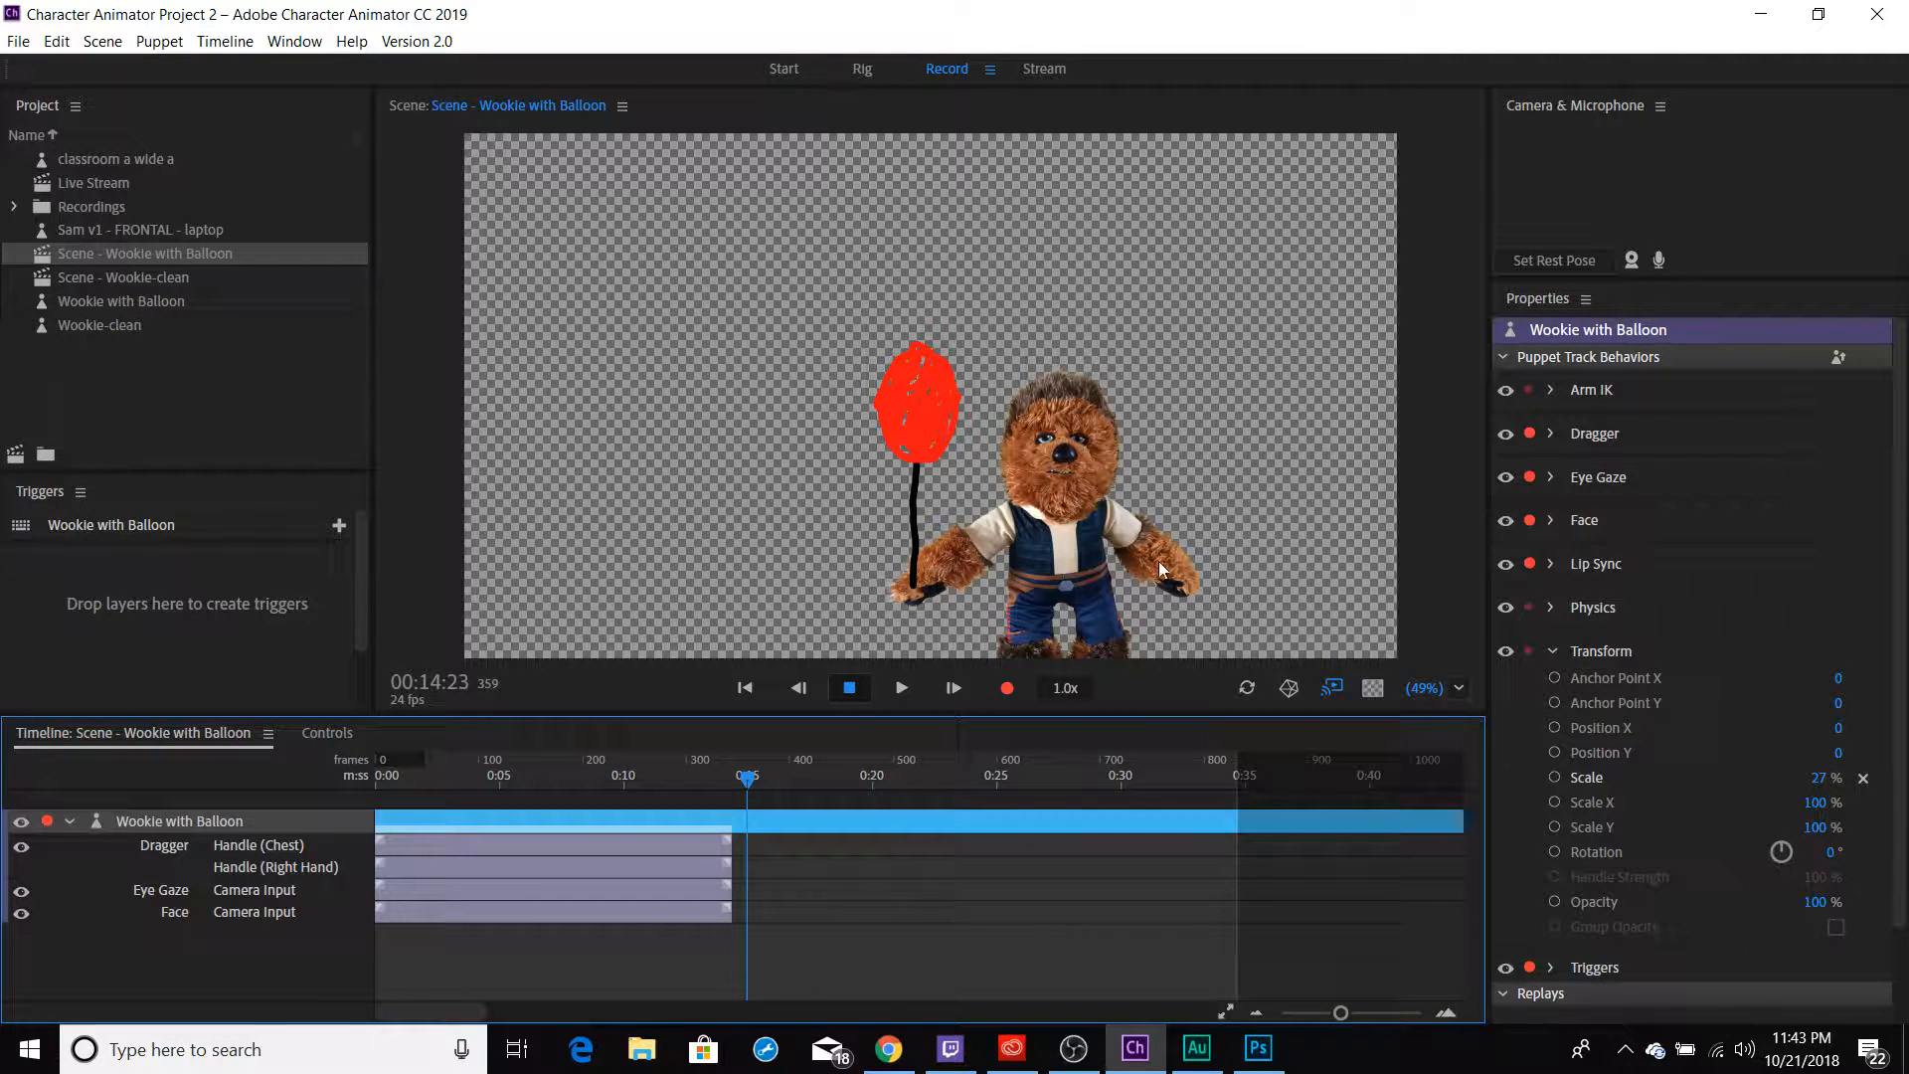
# Rehearse moving the puppet by its chest, then record a new take of chest and left-hand motion from the start of the timeline
pyautogui.moveTo(1066, 541)
pyautogui.mouseDown()
pyautogui.moveTo(890, 484)
pyautogui.moveTo(702, 468)
pyautogui.moveTo(903, 425)
pyautogui.moveTo(1069, 440)
pyautogui.moveTo(1243, 361)
pyautogui.moveTo(1197, 338)
pyautogui.moveTo(1104, 398)
pyautogui.moveTo(694, 354)
pyautogui.moveTo(724, 426)
pyautogui.moveTo(794, 362)
pyautogui.moveTo(875, 416)
pyautogui.moveTo(1024, 462)
pyautogui.moveTo(1134, 408)
pyautogui.moveTo(1193, 416)
pyautogui.mouseUp()
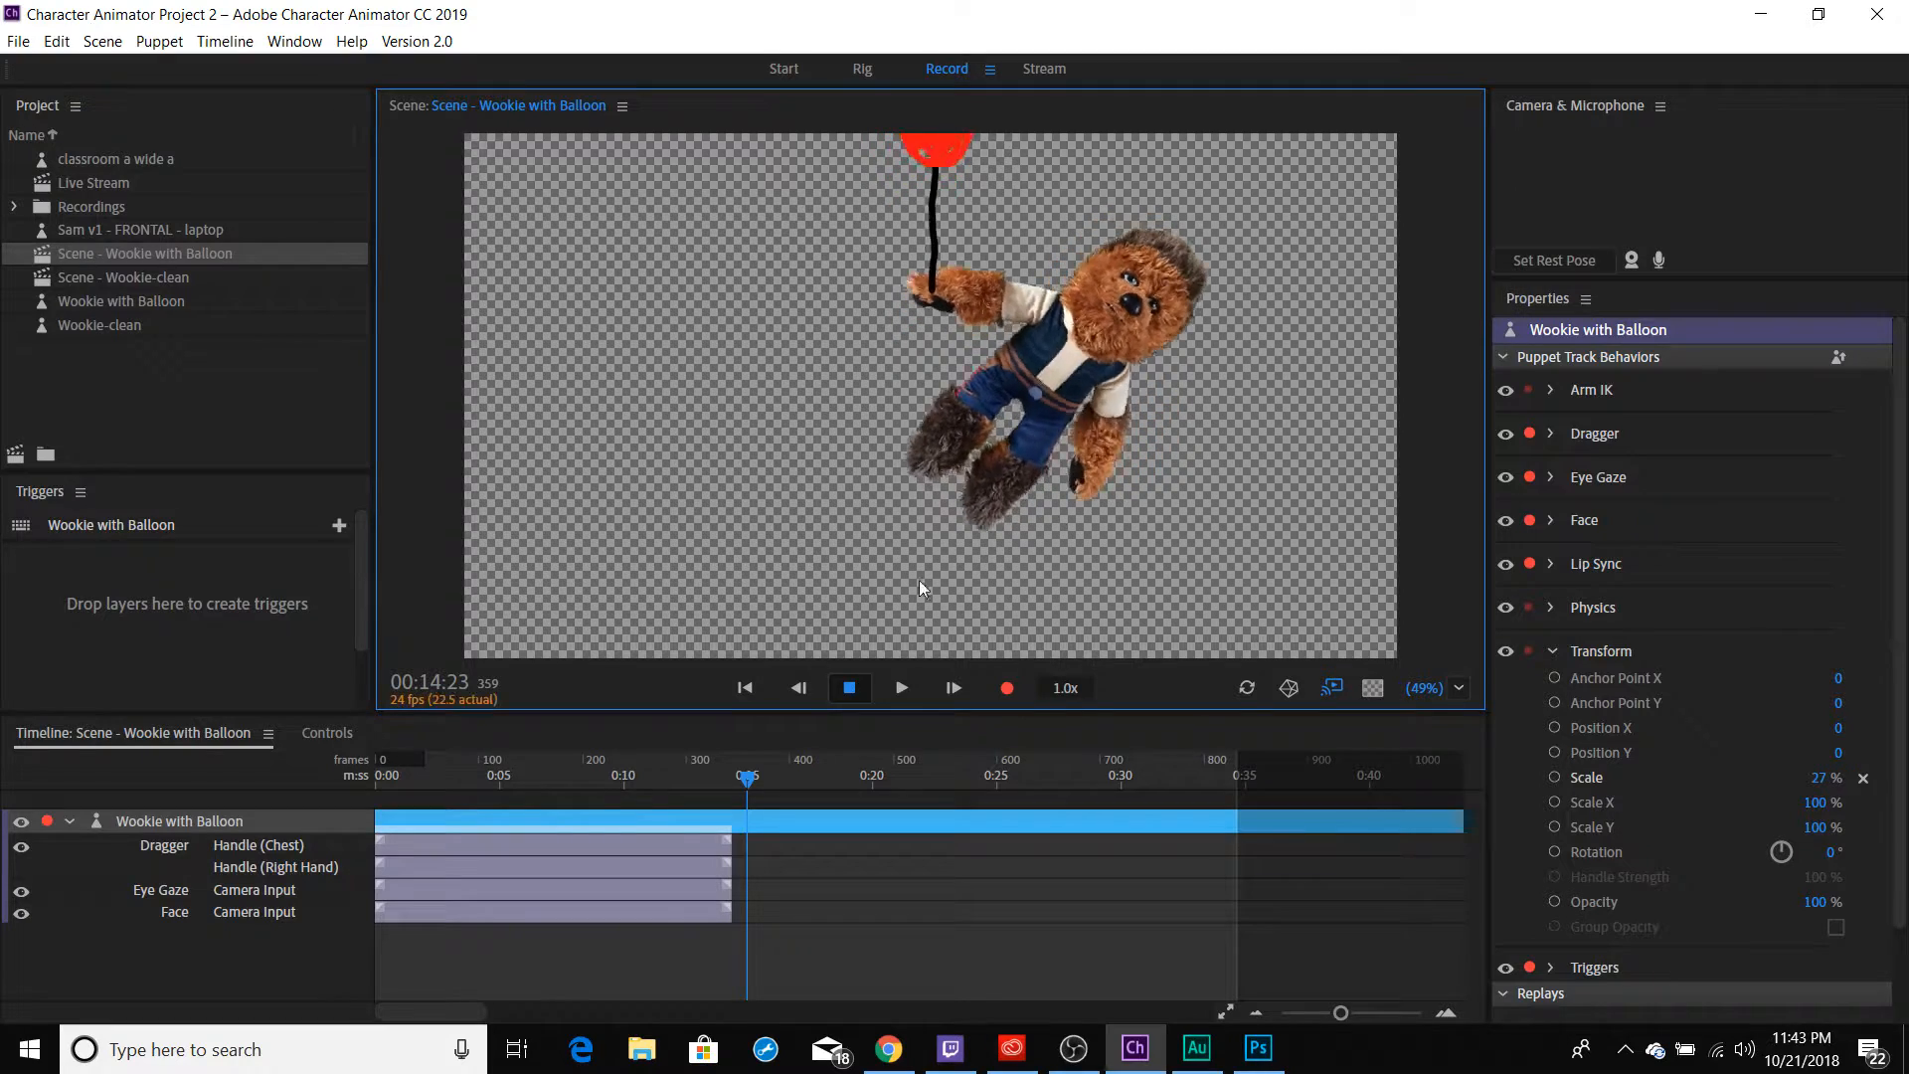
pyautogui.moveTo(1064, 360)
pyautogui.mouseDown()
pyautogui.moveTo(1020, 411)
pyautogui.moveTo(875, 387)
pyautogui.moveTo(742, 411)
pyautogui.moveTo(821, 462)
pyautogui.moveTo(910, 437)
pyautogui.moveTo(986, 501)
pyautogui.moveTo(1066, 517)
pyautogui.moveTo(1326, 427)
pyautogui.moveTo(1190, 463)
pyautogui.moveTo(1050, 409)
pyautogui.moveTo(976, 473)
pyautogui.moveTo(738, 449)
pyautogui.moveTo(726, 505)
pyautogui.mouseUp()
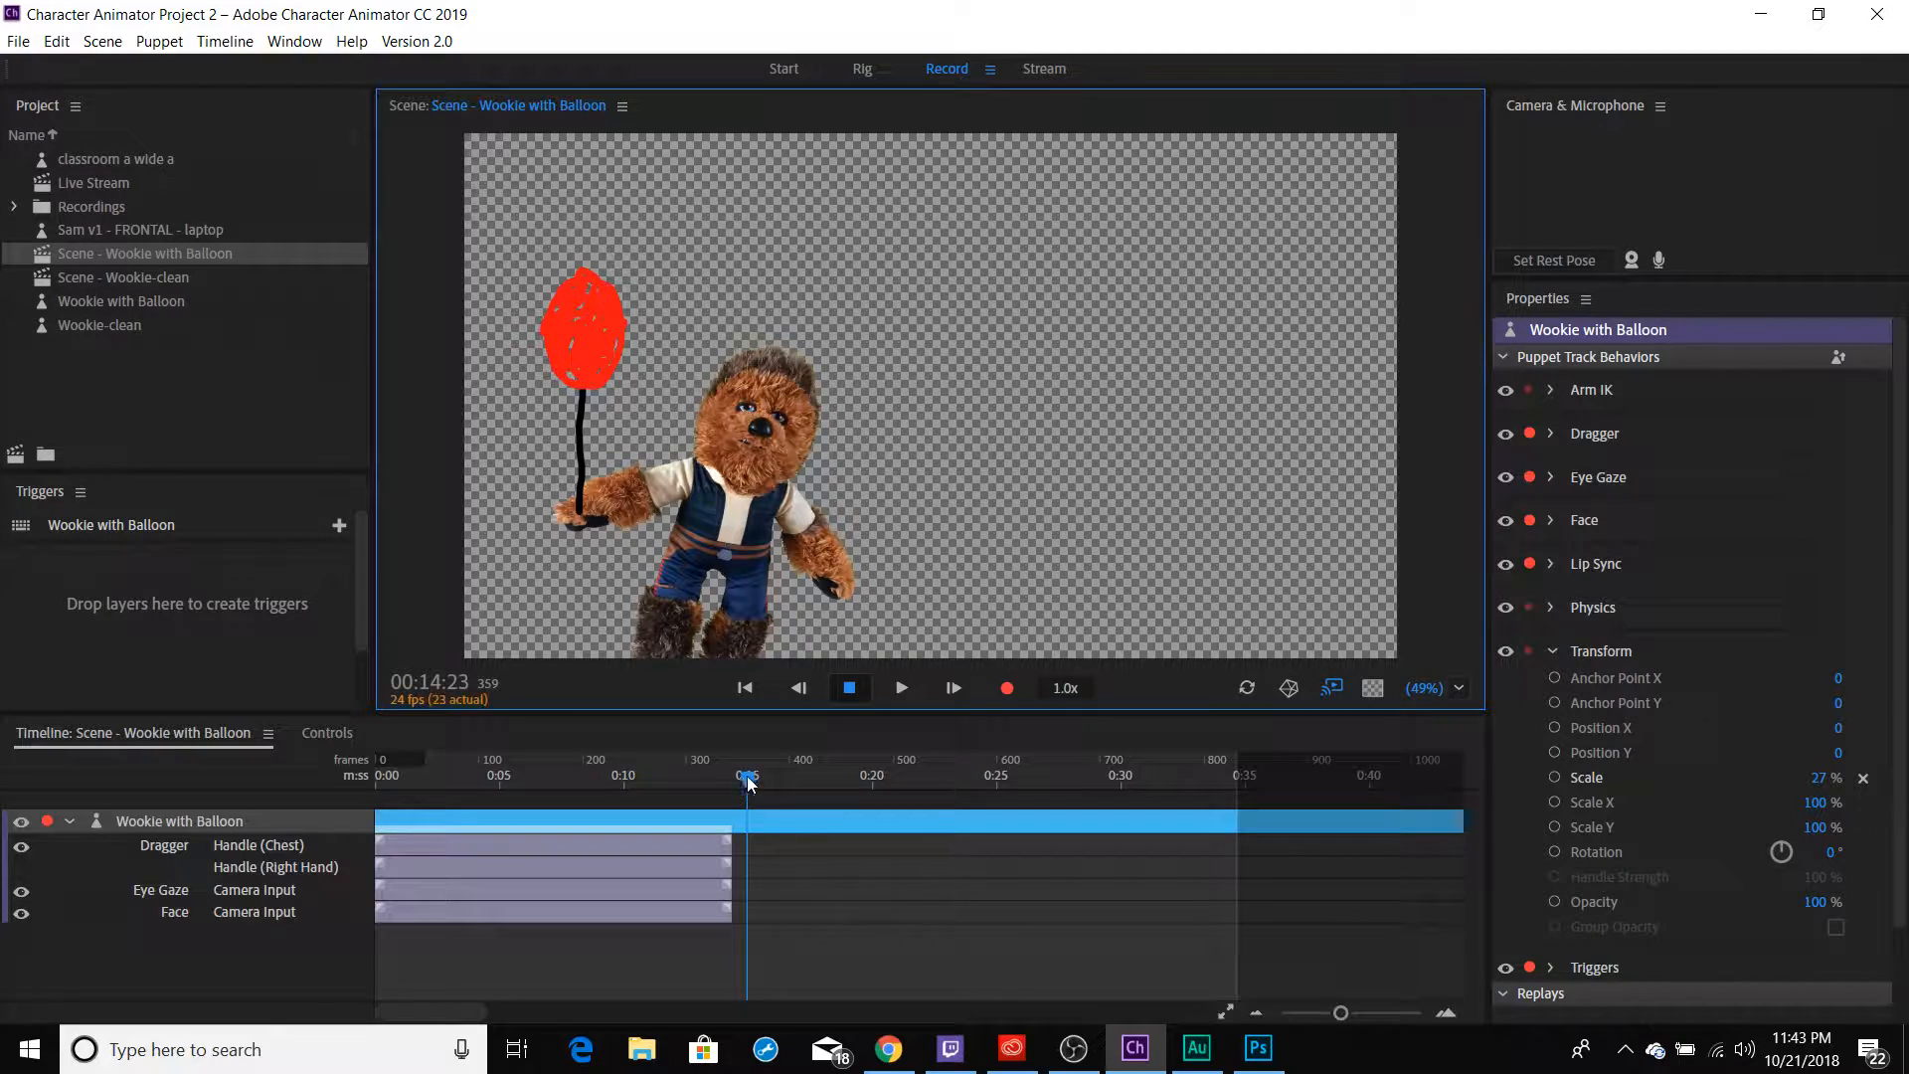
pyautogui.moveTo(744, 784); pyautogui.dragTo(334, 772)
pyautogui.hotkey('ctrl', 'r')
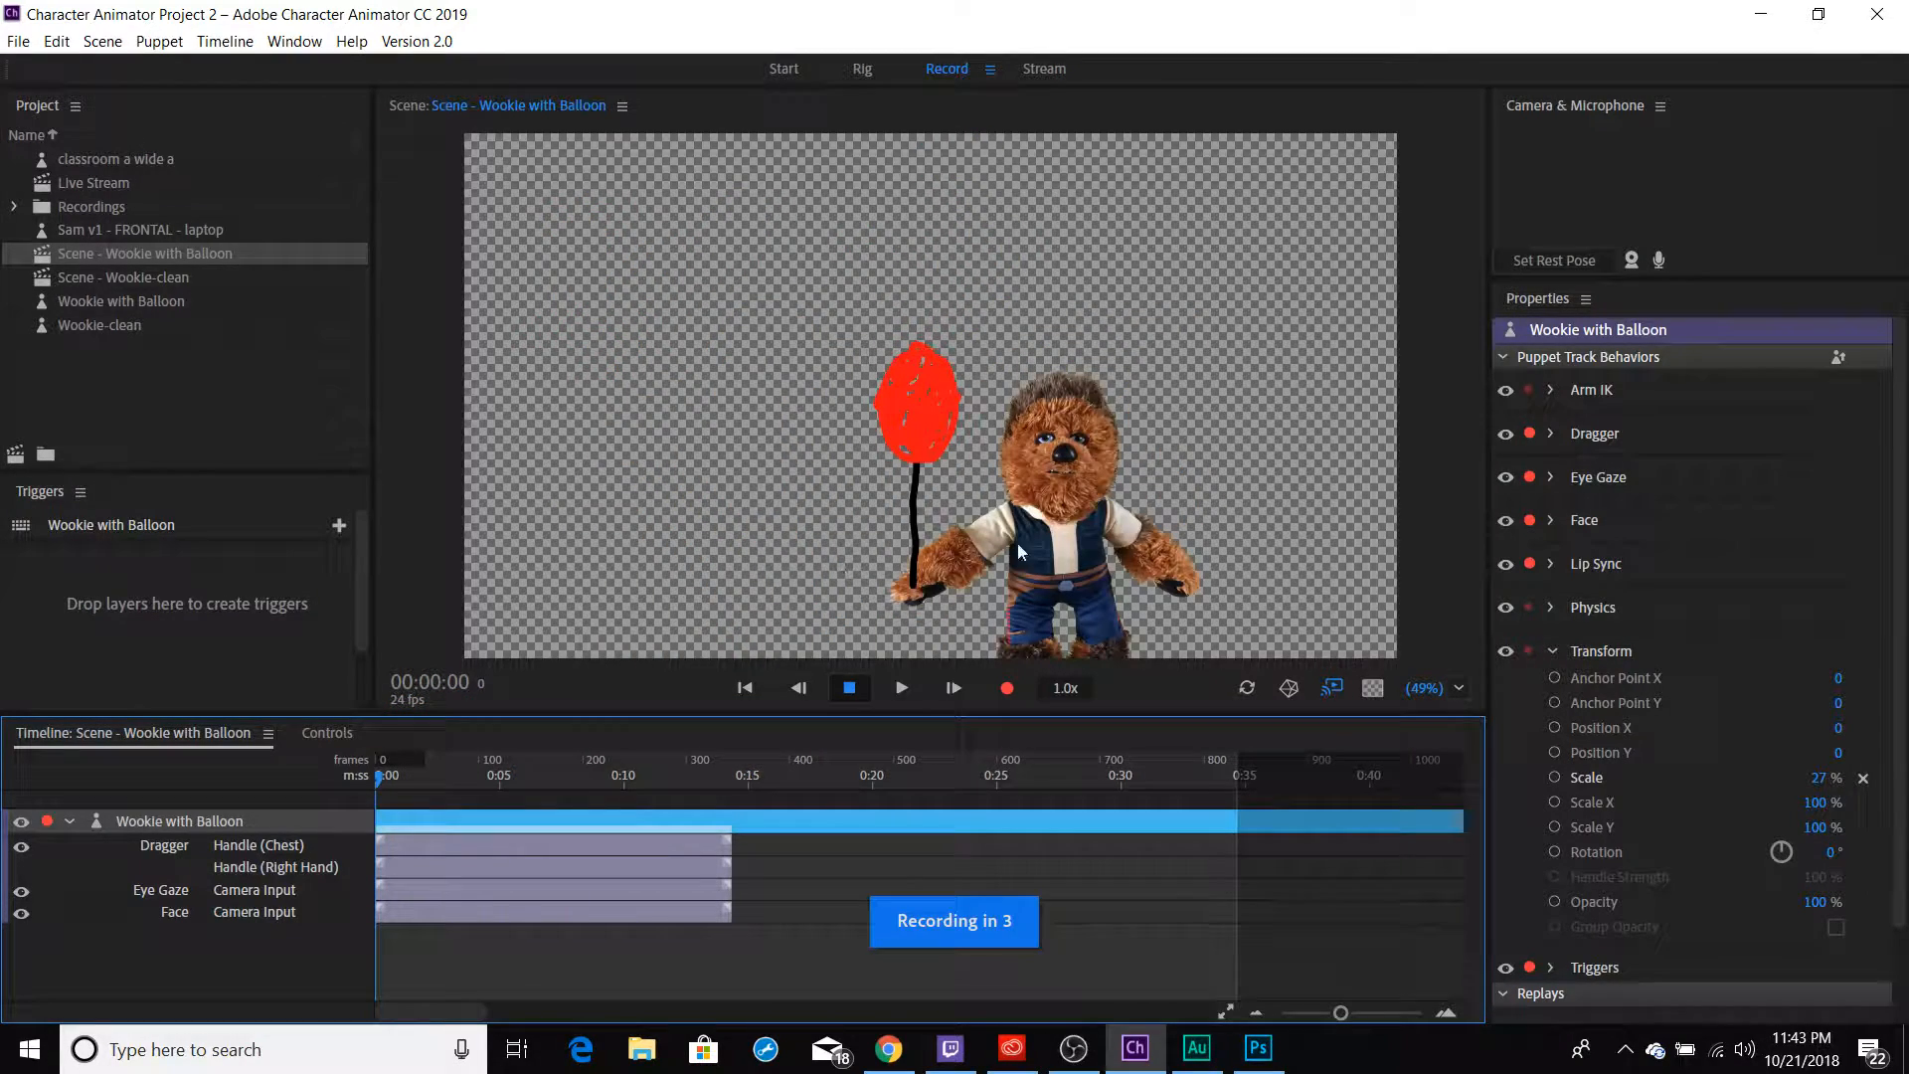
pyautogui.moveTo(1017, 541)
pyautogui.mouseDown()
pyautogui.moveTo(615, 454)
pyautogui.moveTo(647, 432)
pyautogui.moveTo(843, 501)
pyautogui.moveTo(836, 529)
pyautogui.moveTo(791, 566)
pyautogui.moveTo(586, 615)
pyautogui.moveTo(571, 538)
pyautogui.moveTo(626, 479)
pyautogui.moveTo(725, 437)
pyautogui.moveTo(762, 466)
pyautogui.moveTo(774, 536)
pyautogui.moveTo(809, 541)
pyautogui.moveTo(854, 481)
pyautogui.moveTo(927, 472)
pyautogui.moveTo(1009, 511)
pyautogui.moveTo(1086, 464)
pyautogui.moveTo(1220, 517)
pyautogui.moveTo(1326, 449)
pyautogui.mouseUp()
pyautogui.press('space')
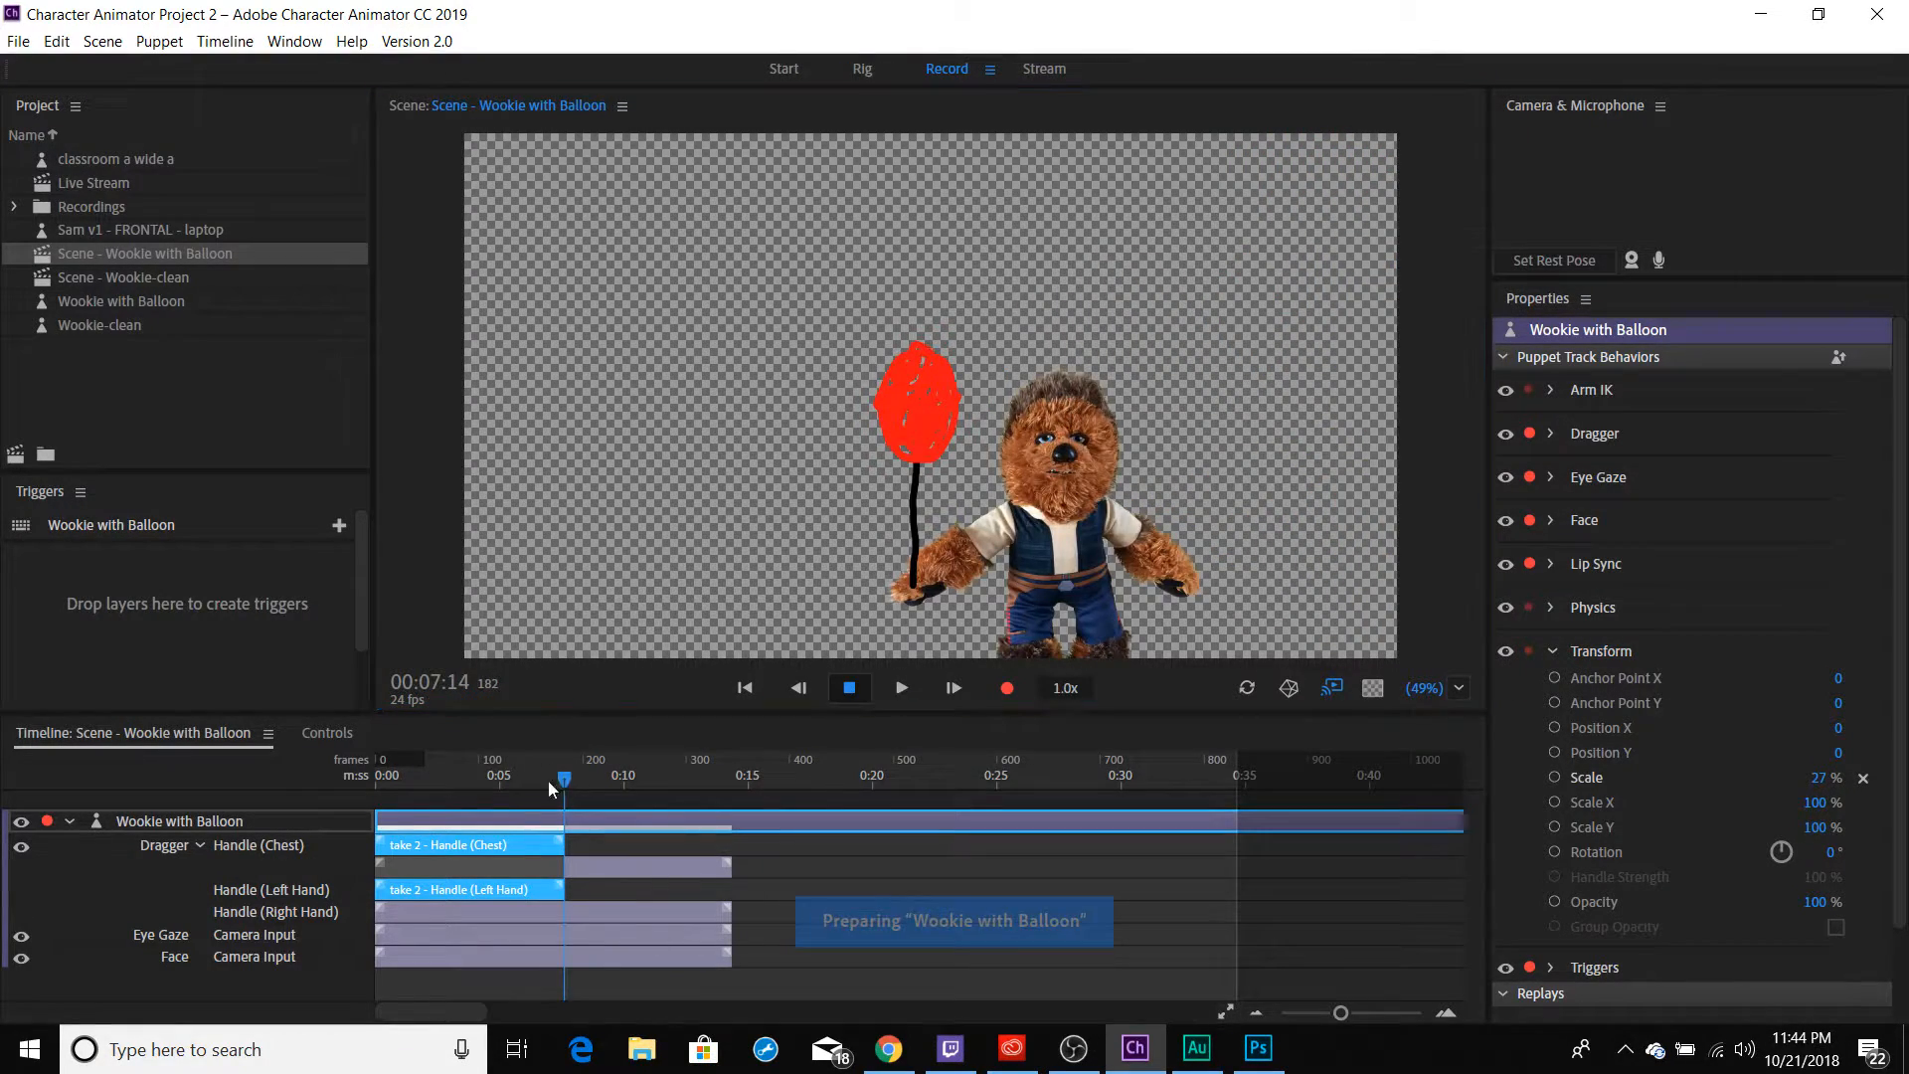
# Play back the new take from its beginning and return the playhead to the start of the timeline
pyautogui.moveTo(549, 786); pyautogui.dragTo(296, 788)
pyautogui.press('space')
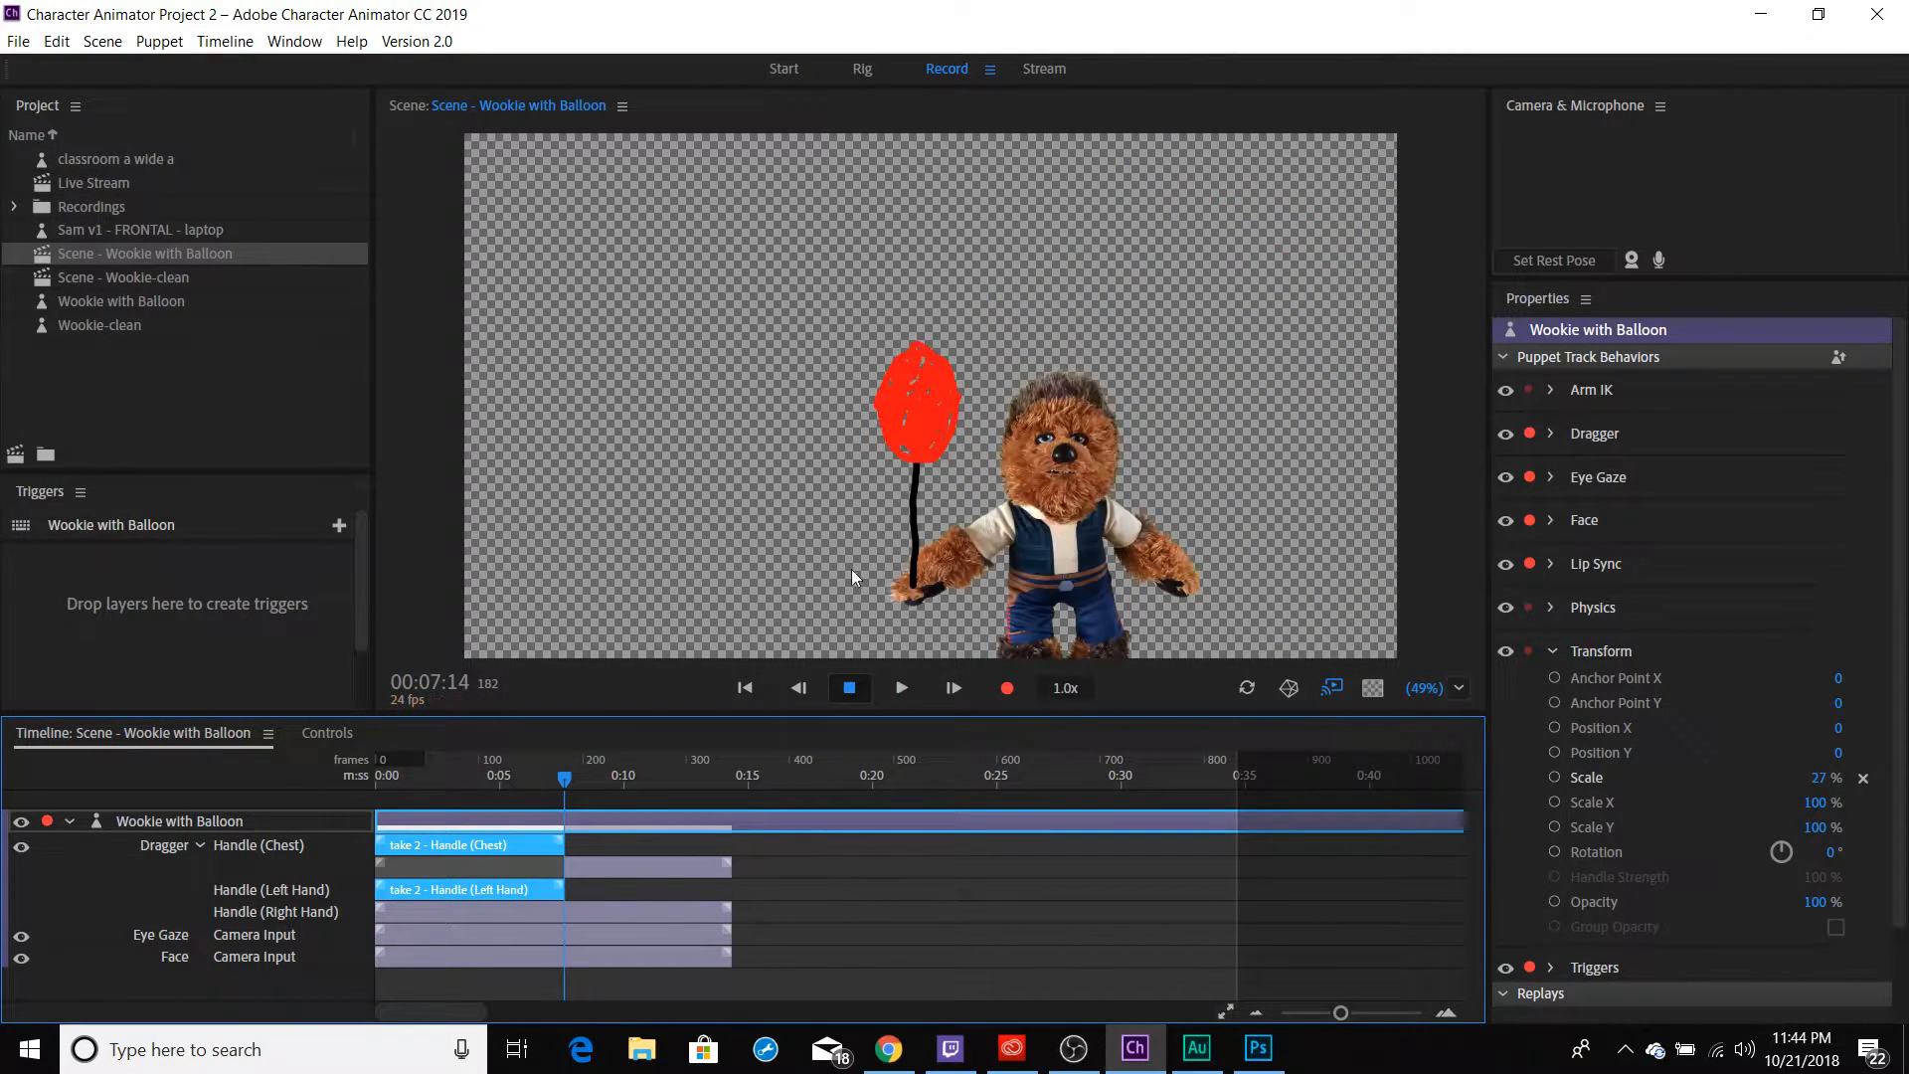
pyautogui.moveTo(564, 778); pyautogui.dragTo(345, 793)
# Return to rigging and add a second Dragger behavior to the whole Wookie with Balloon puppet
pyautogui.click(861, 70)
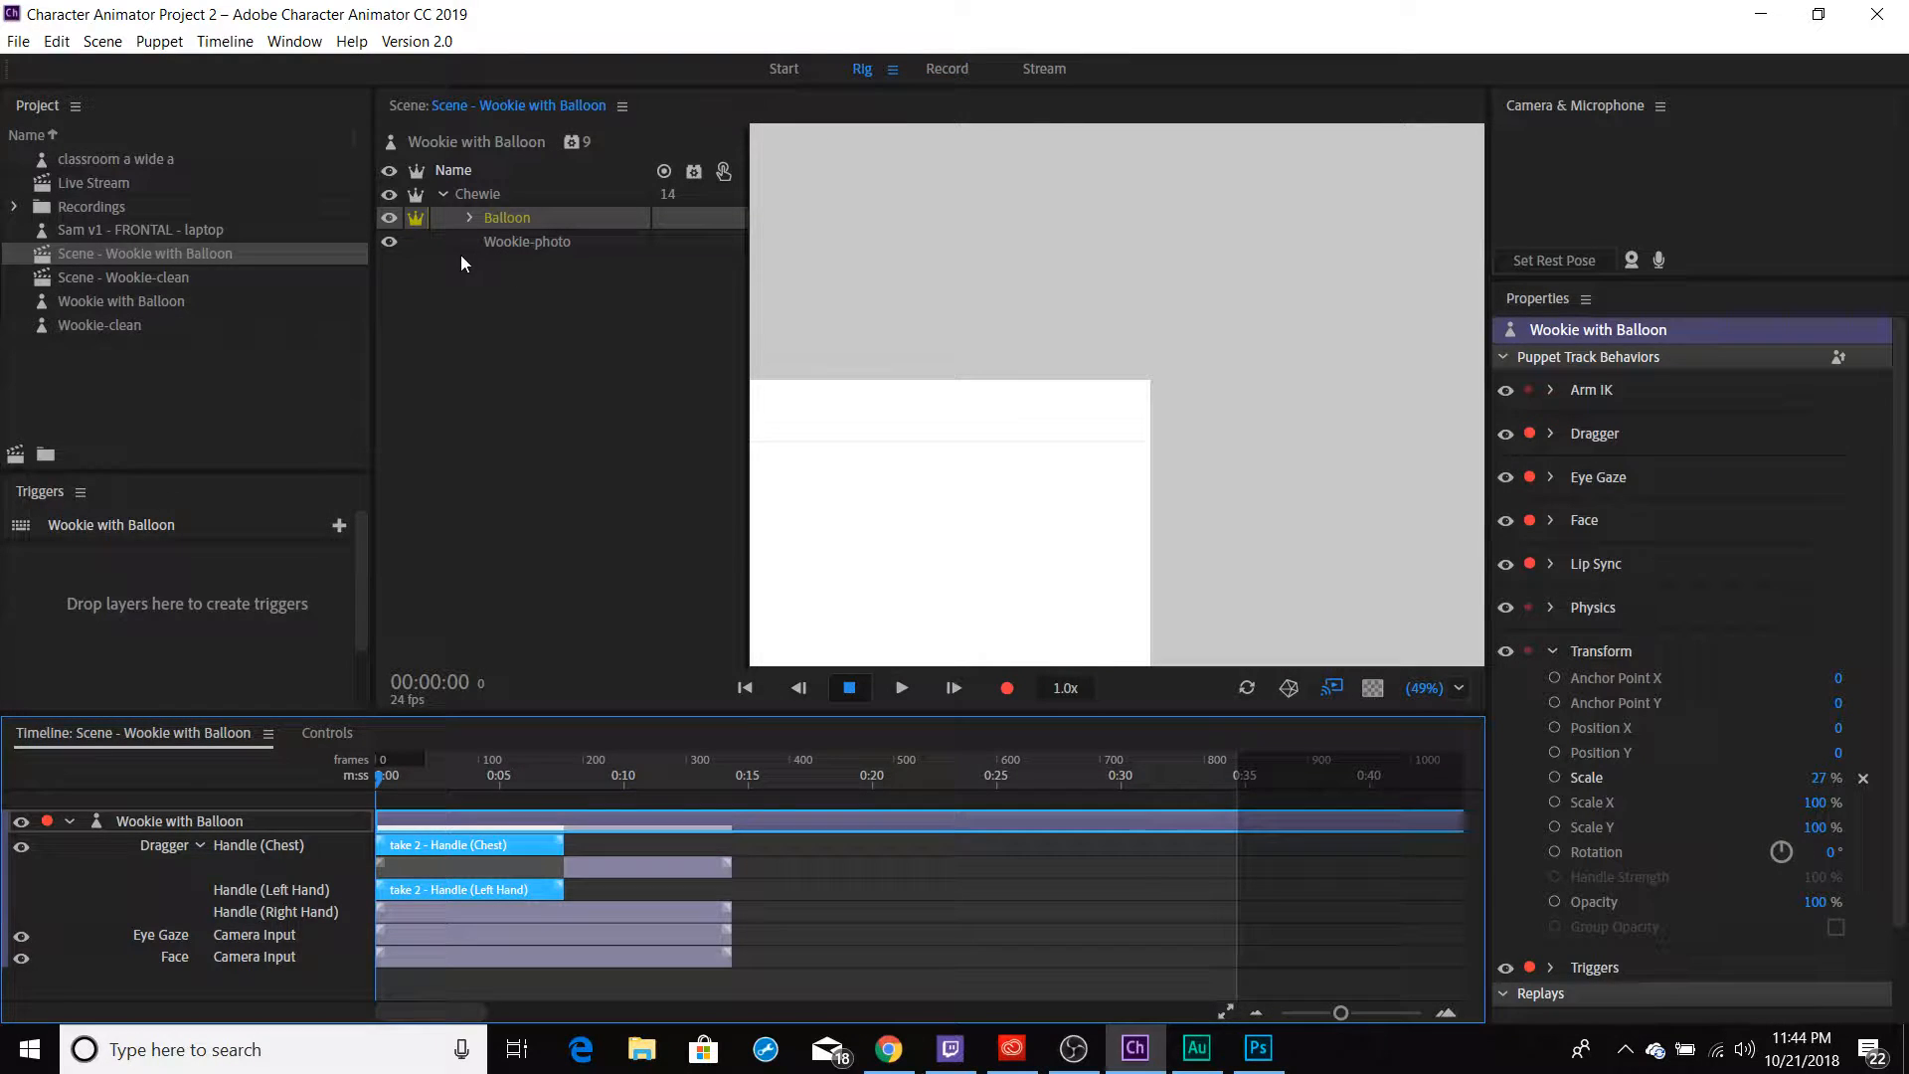
pyautogui.click(471, 215)
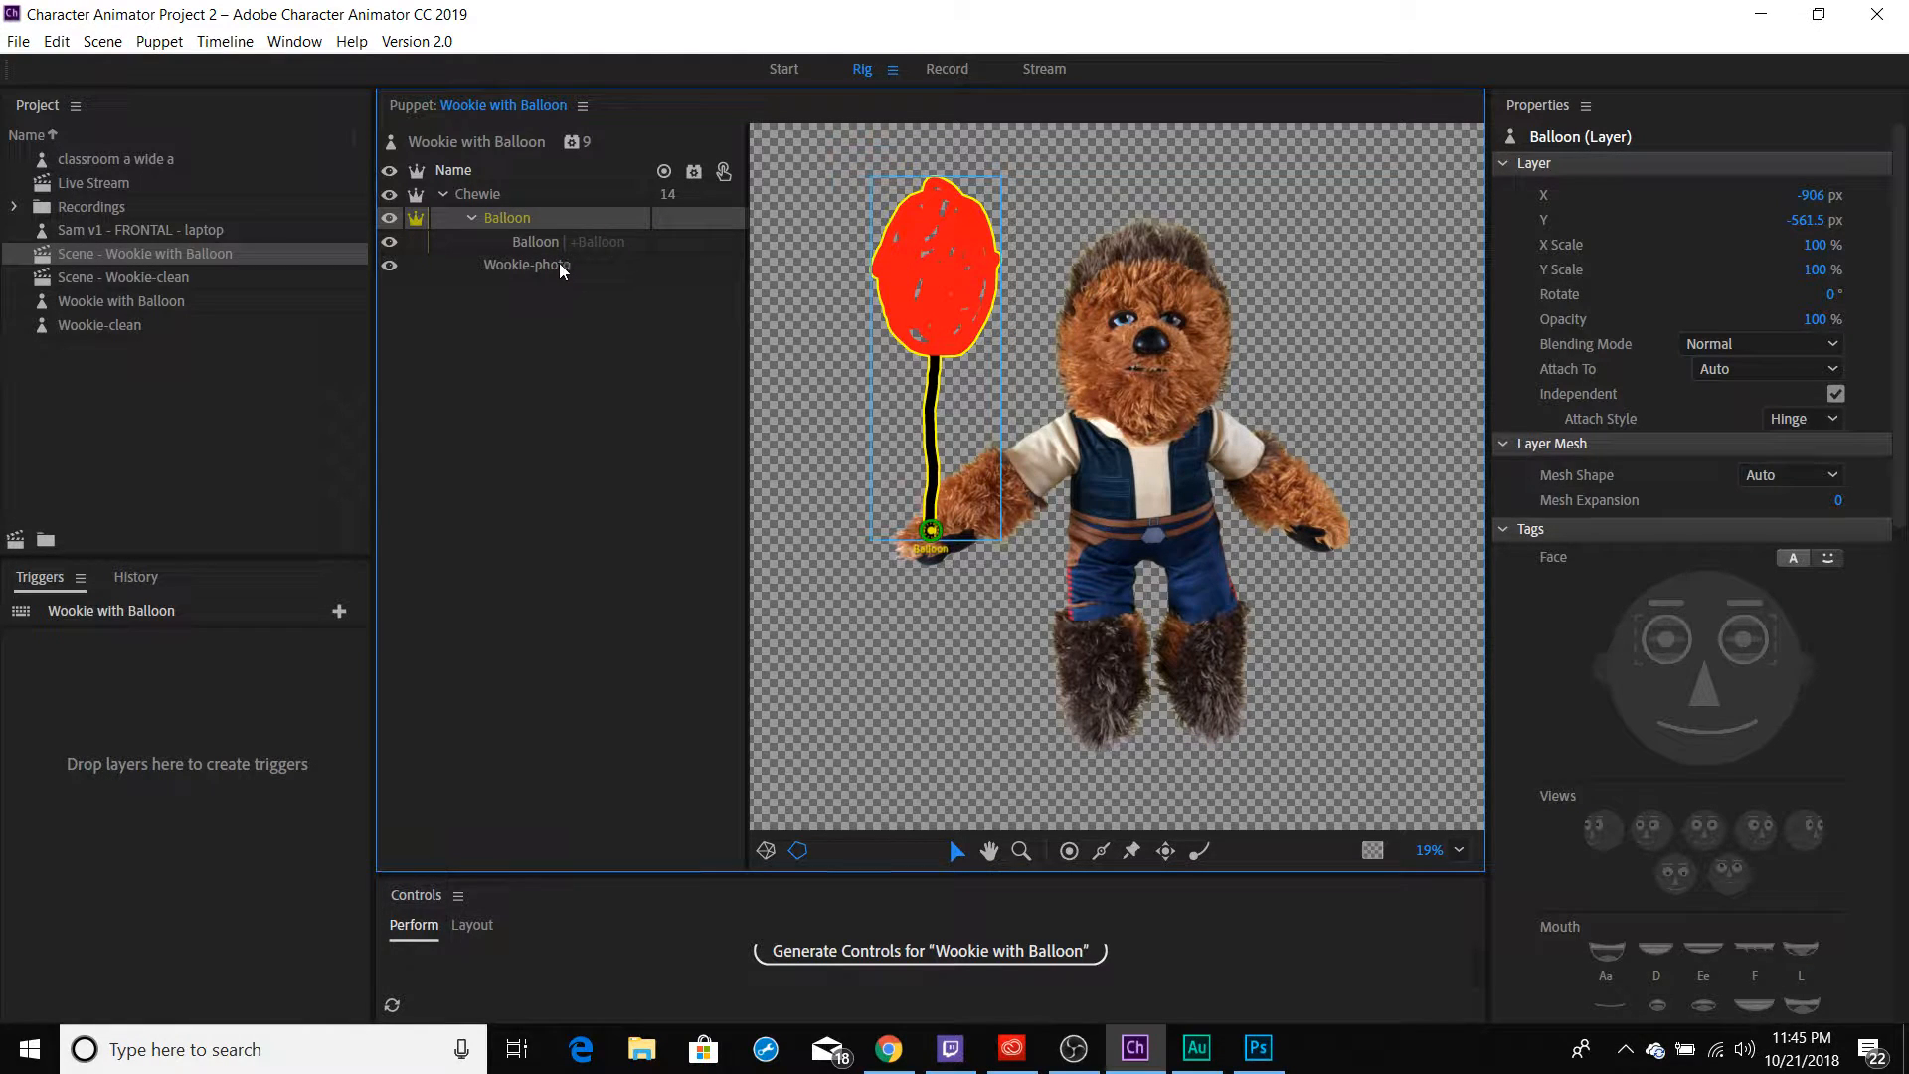
pyautogui.click(491, 197)
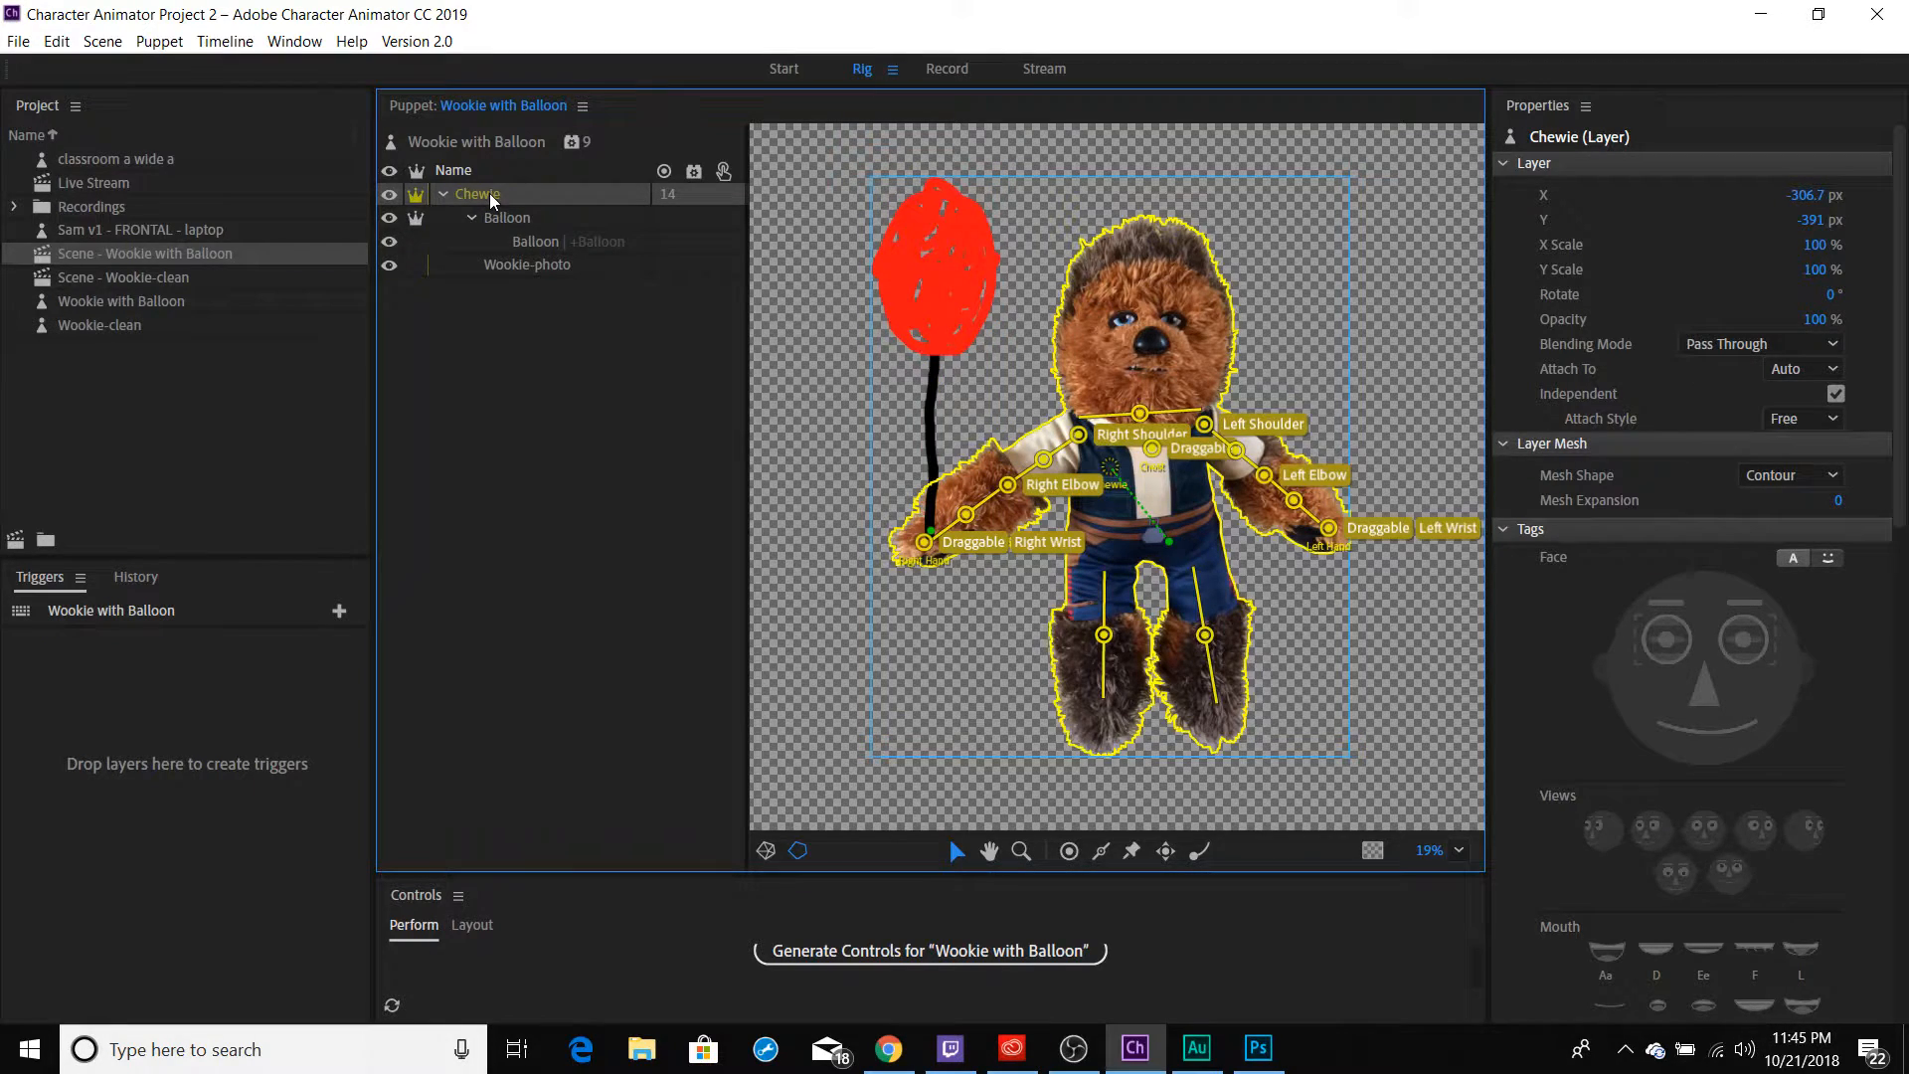
pyautogui.click(473, 147)
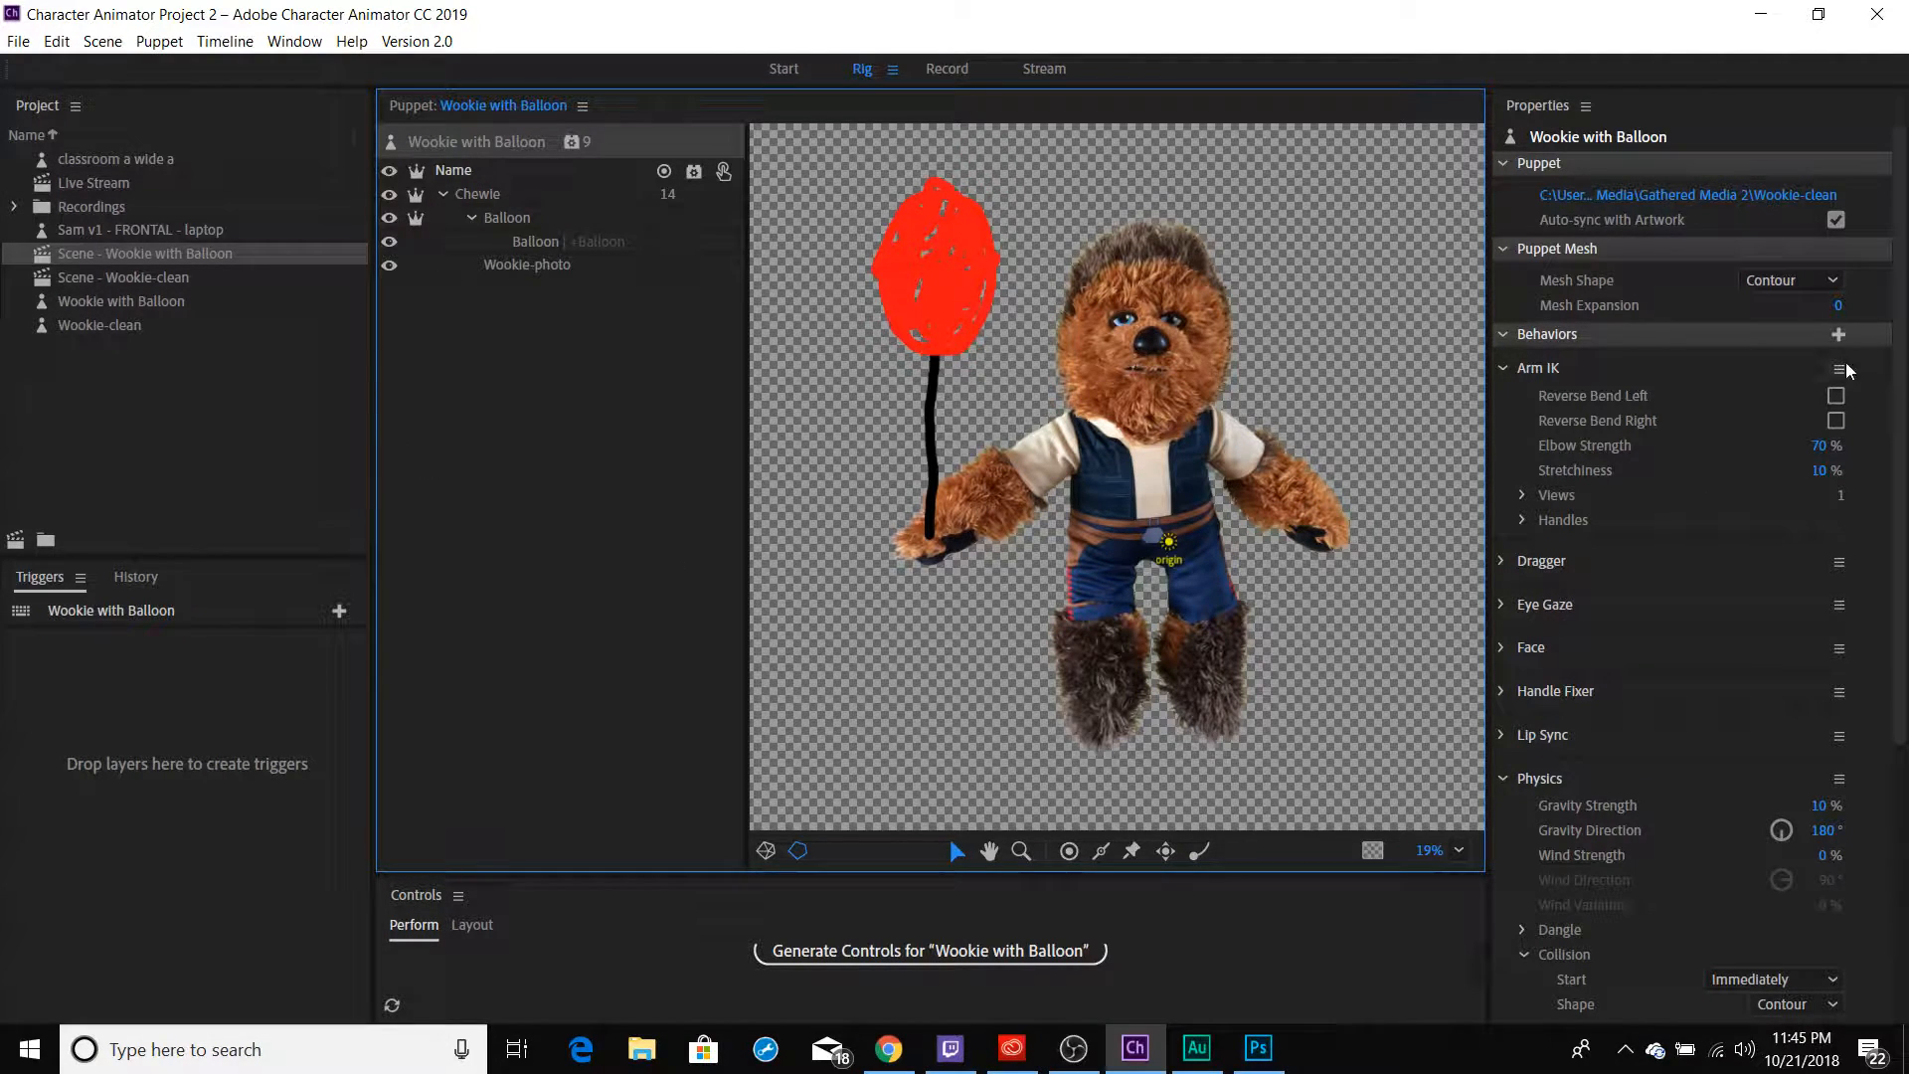
pyautogui.click(1838, 336)
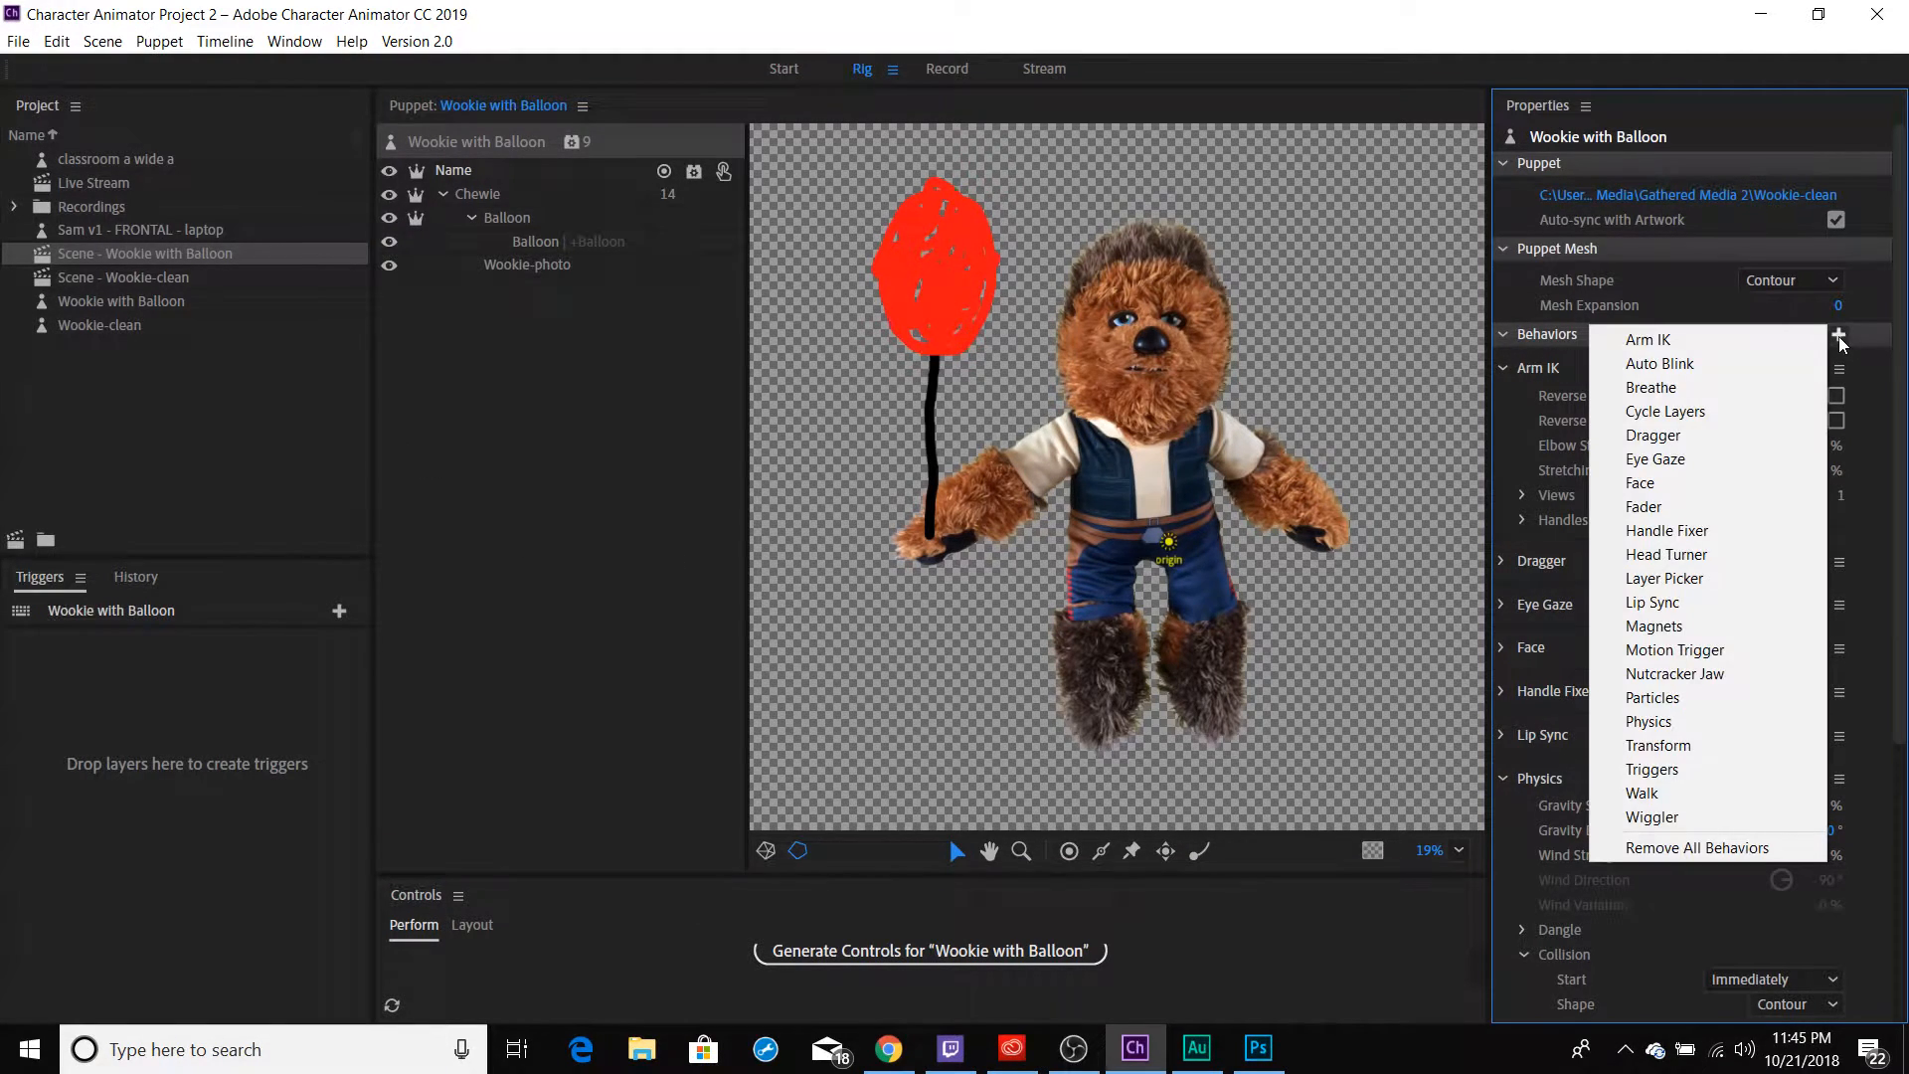
pyautogui.click(1697, 435)
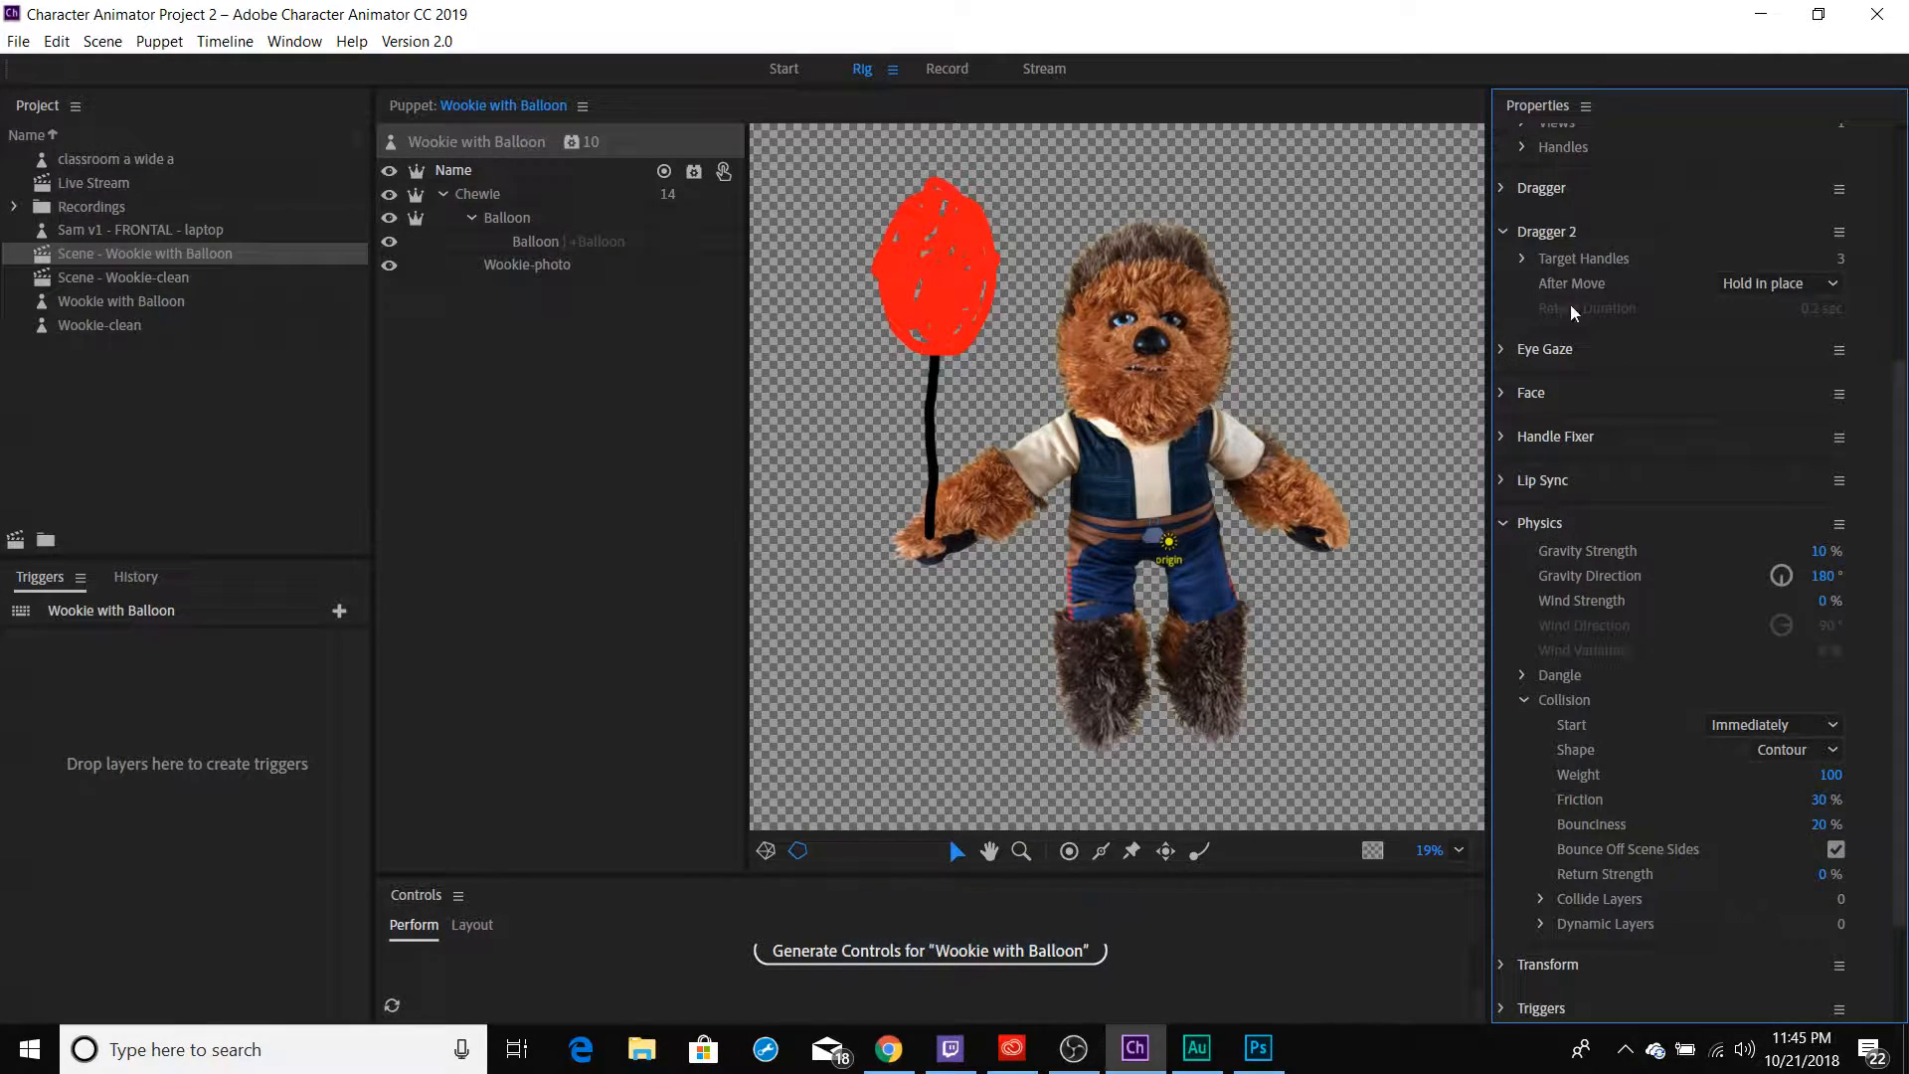
pyautogui.scroll(5, 1563, 343)
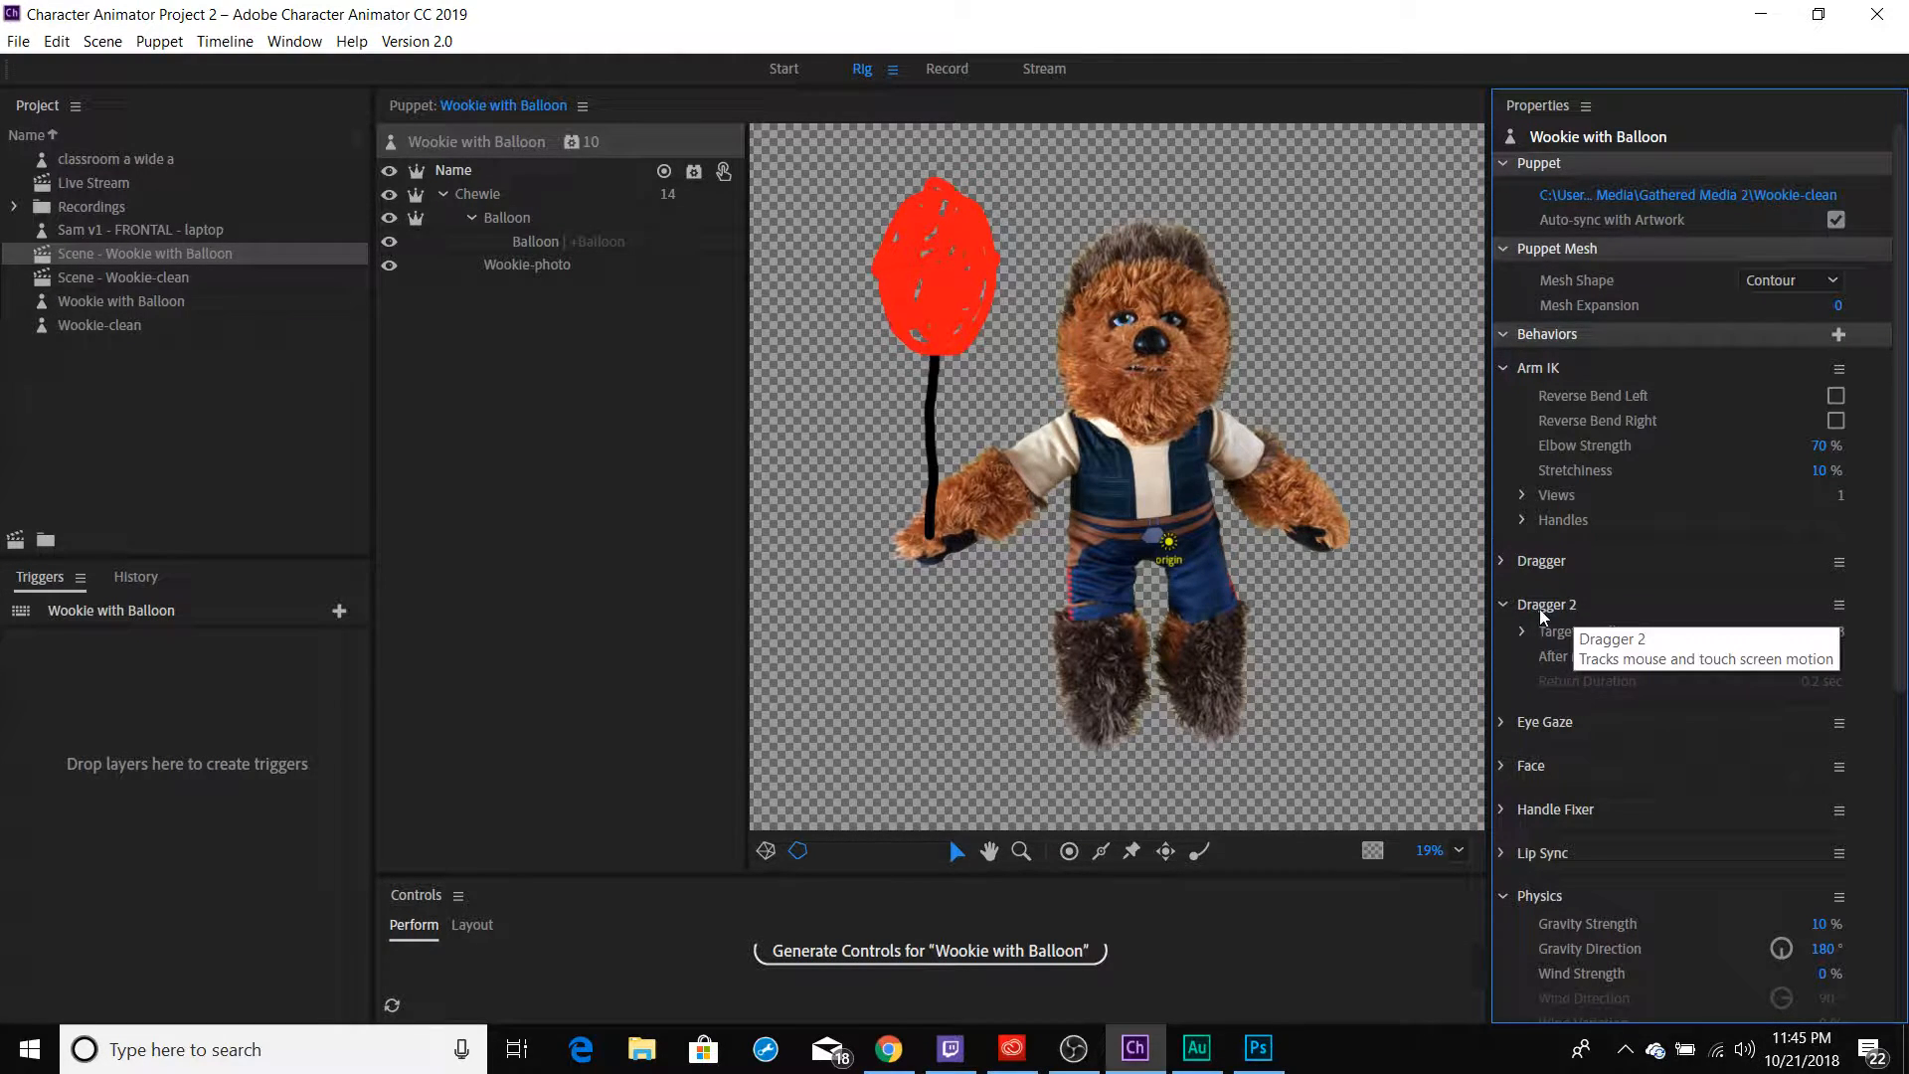
# Rename the added Dragger 2 behavior as Floating Body Dragger
pyautogui.click(1838, 605)
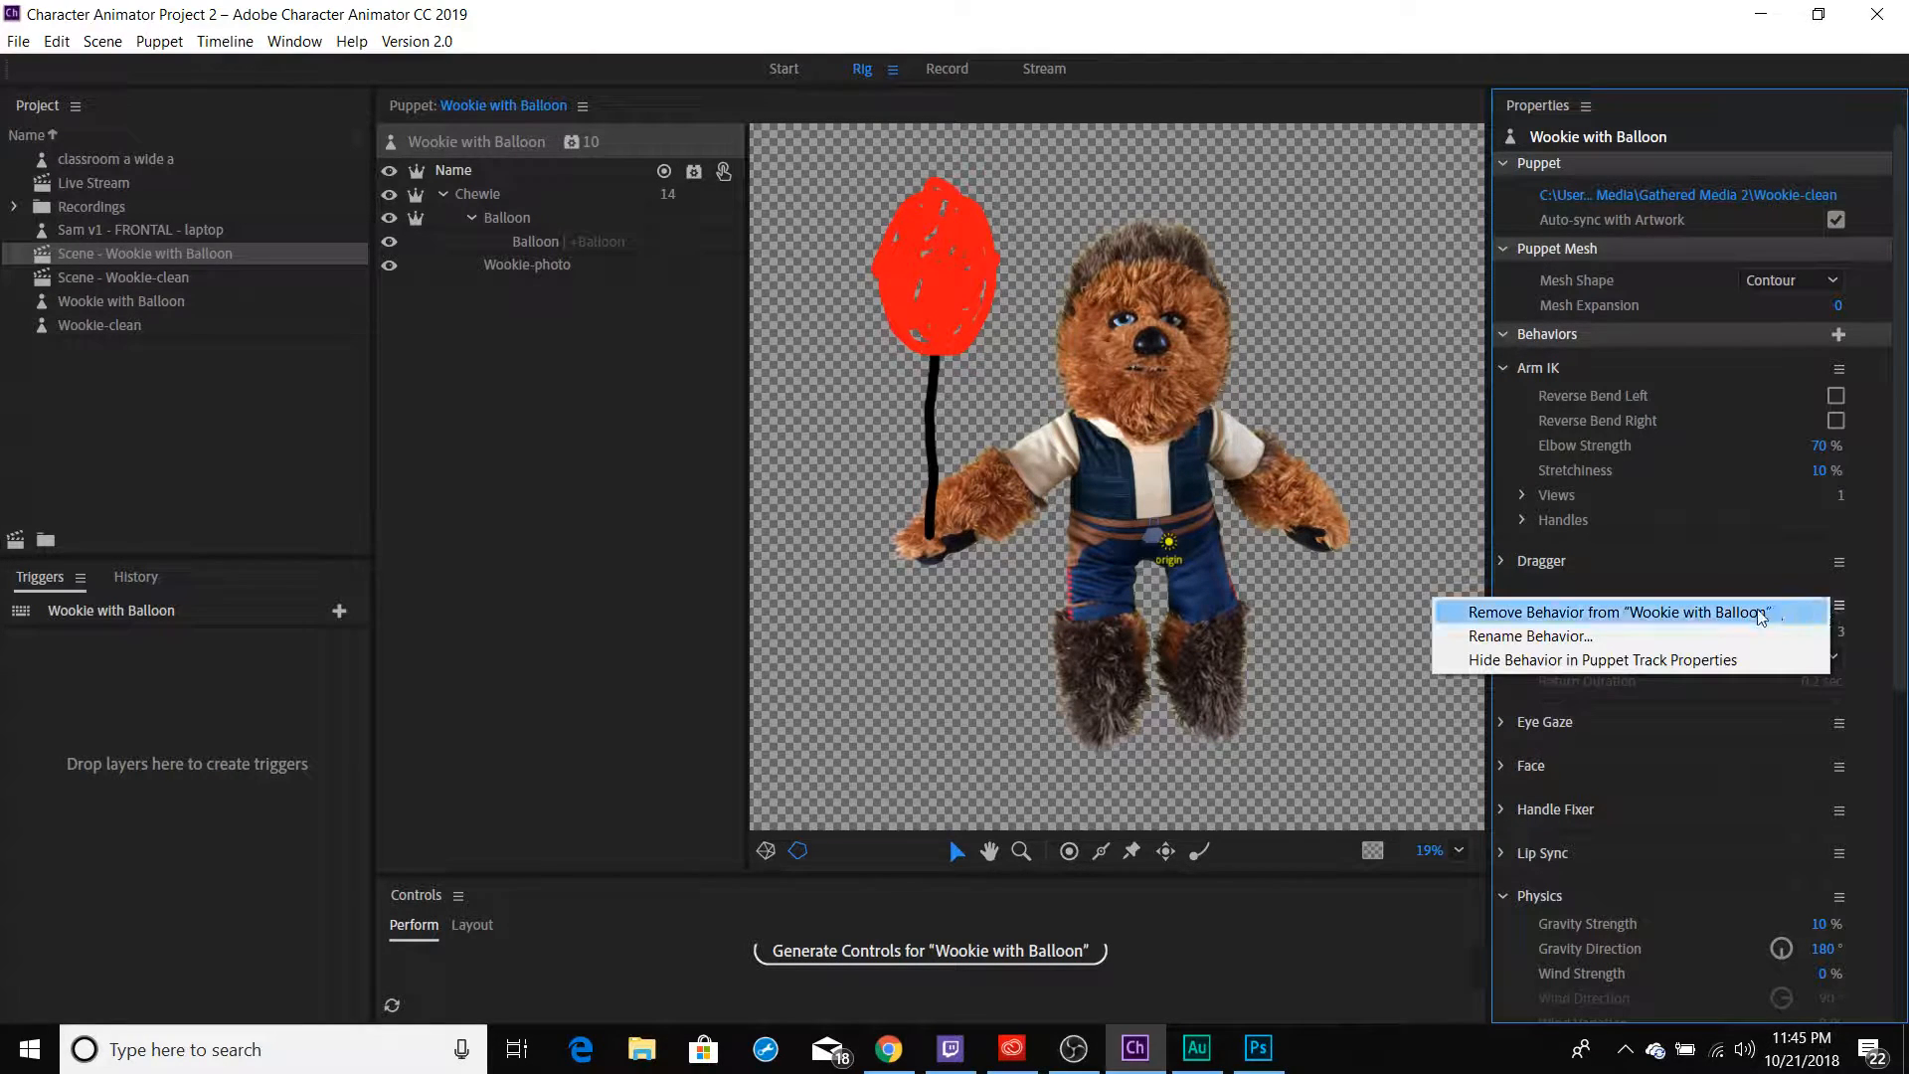
pyautogui.click(1663, 635)
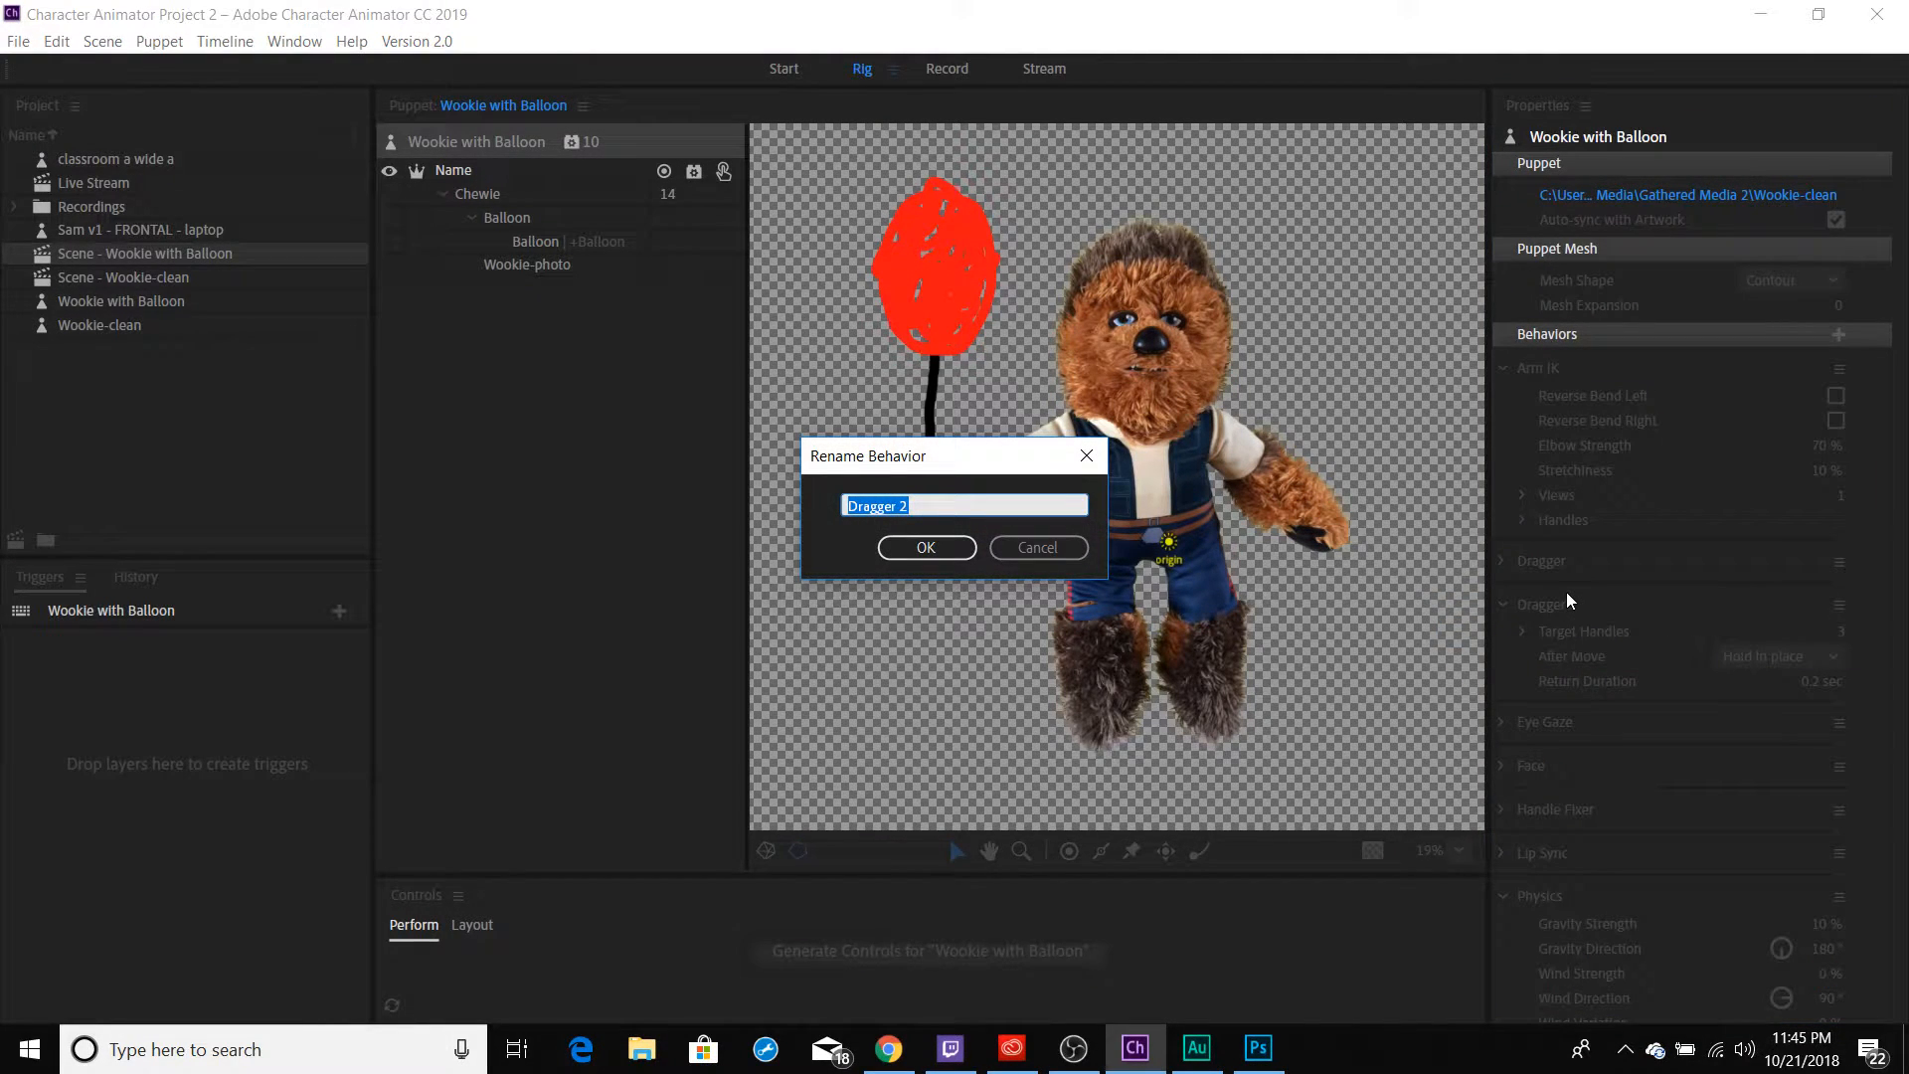
pyautogui.write('Floating Body Dragg')
pyautogui.press('Return')
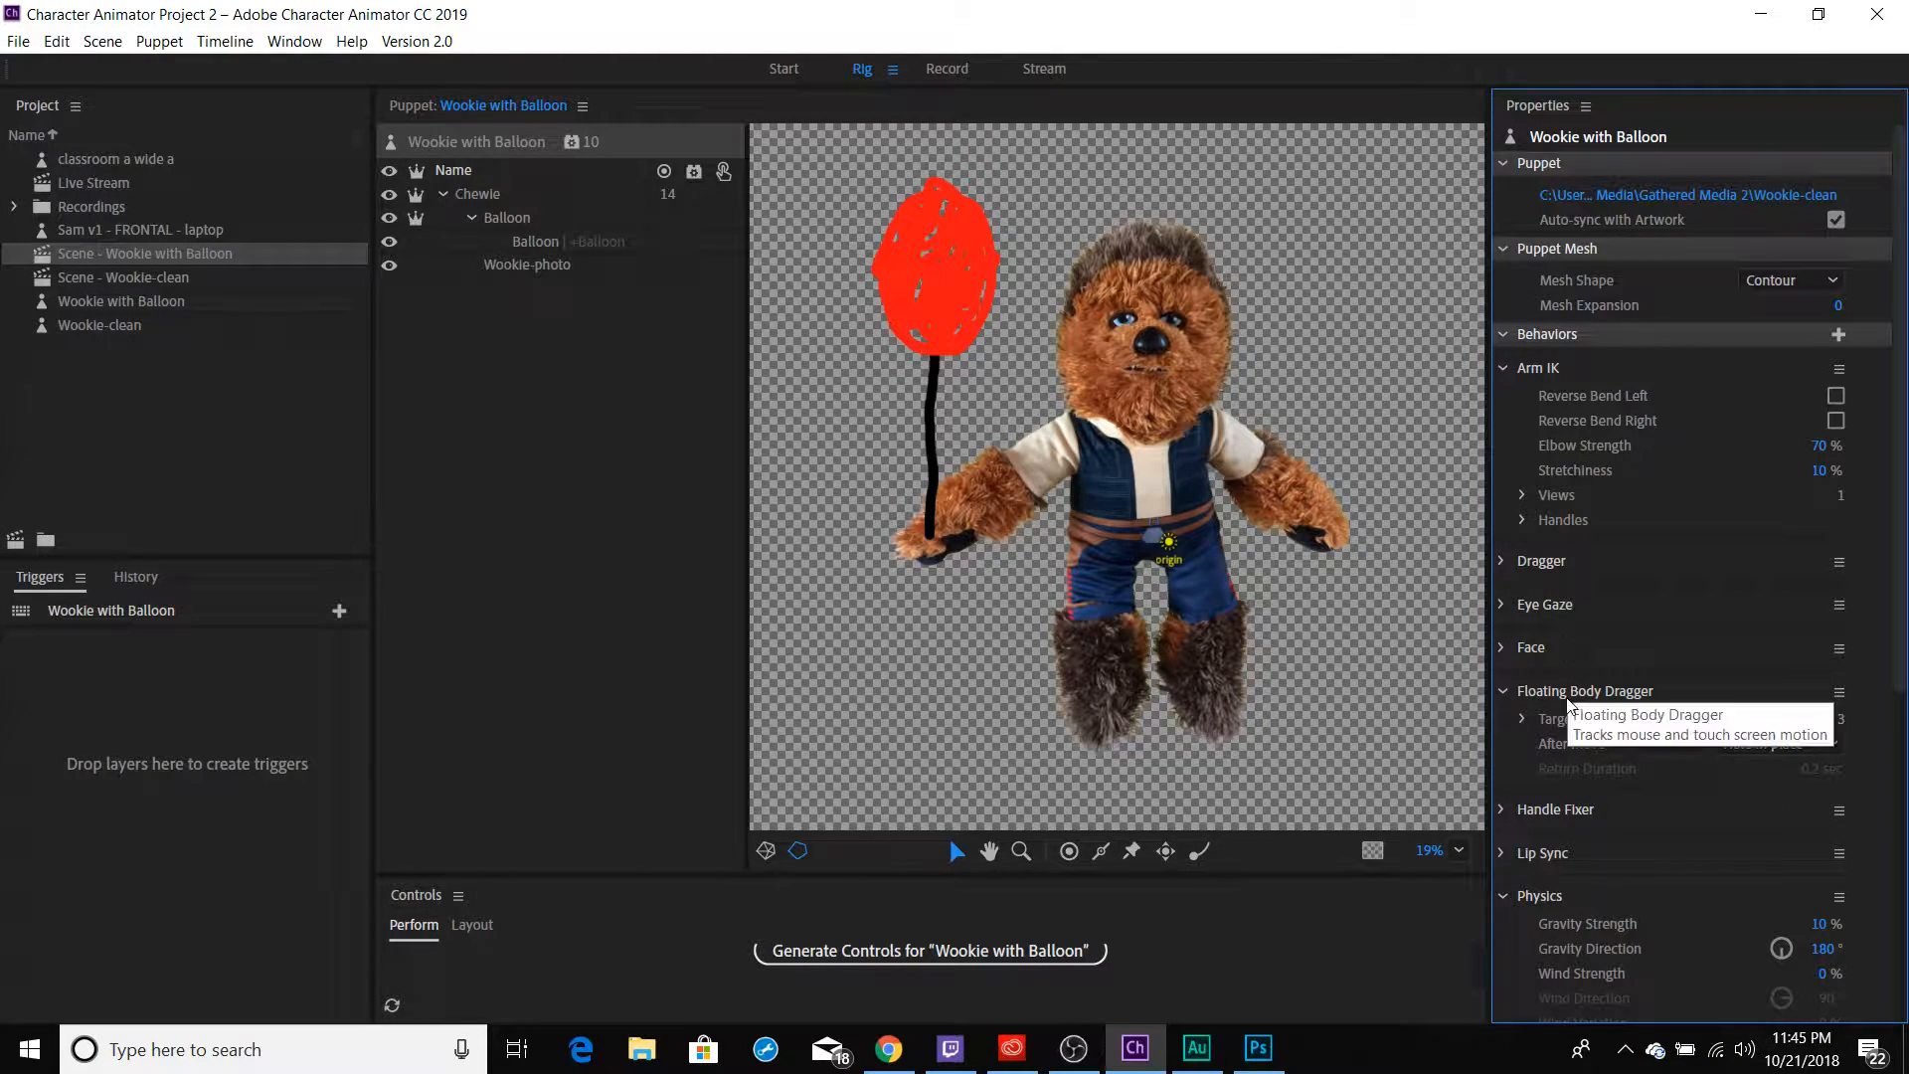
# Rename the Floating Body Dragger behavior as Dragger - Floating Body
pyautogui.click(1841, 693)
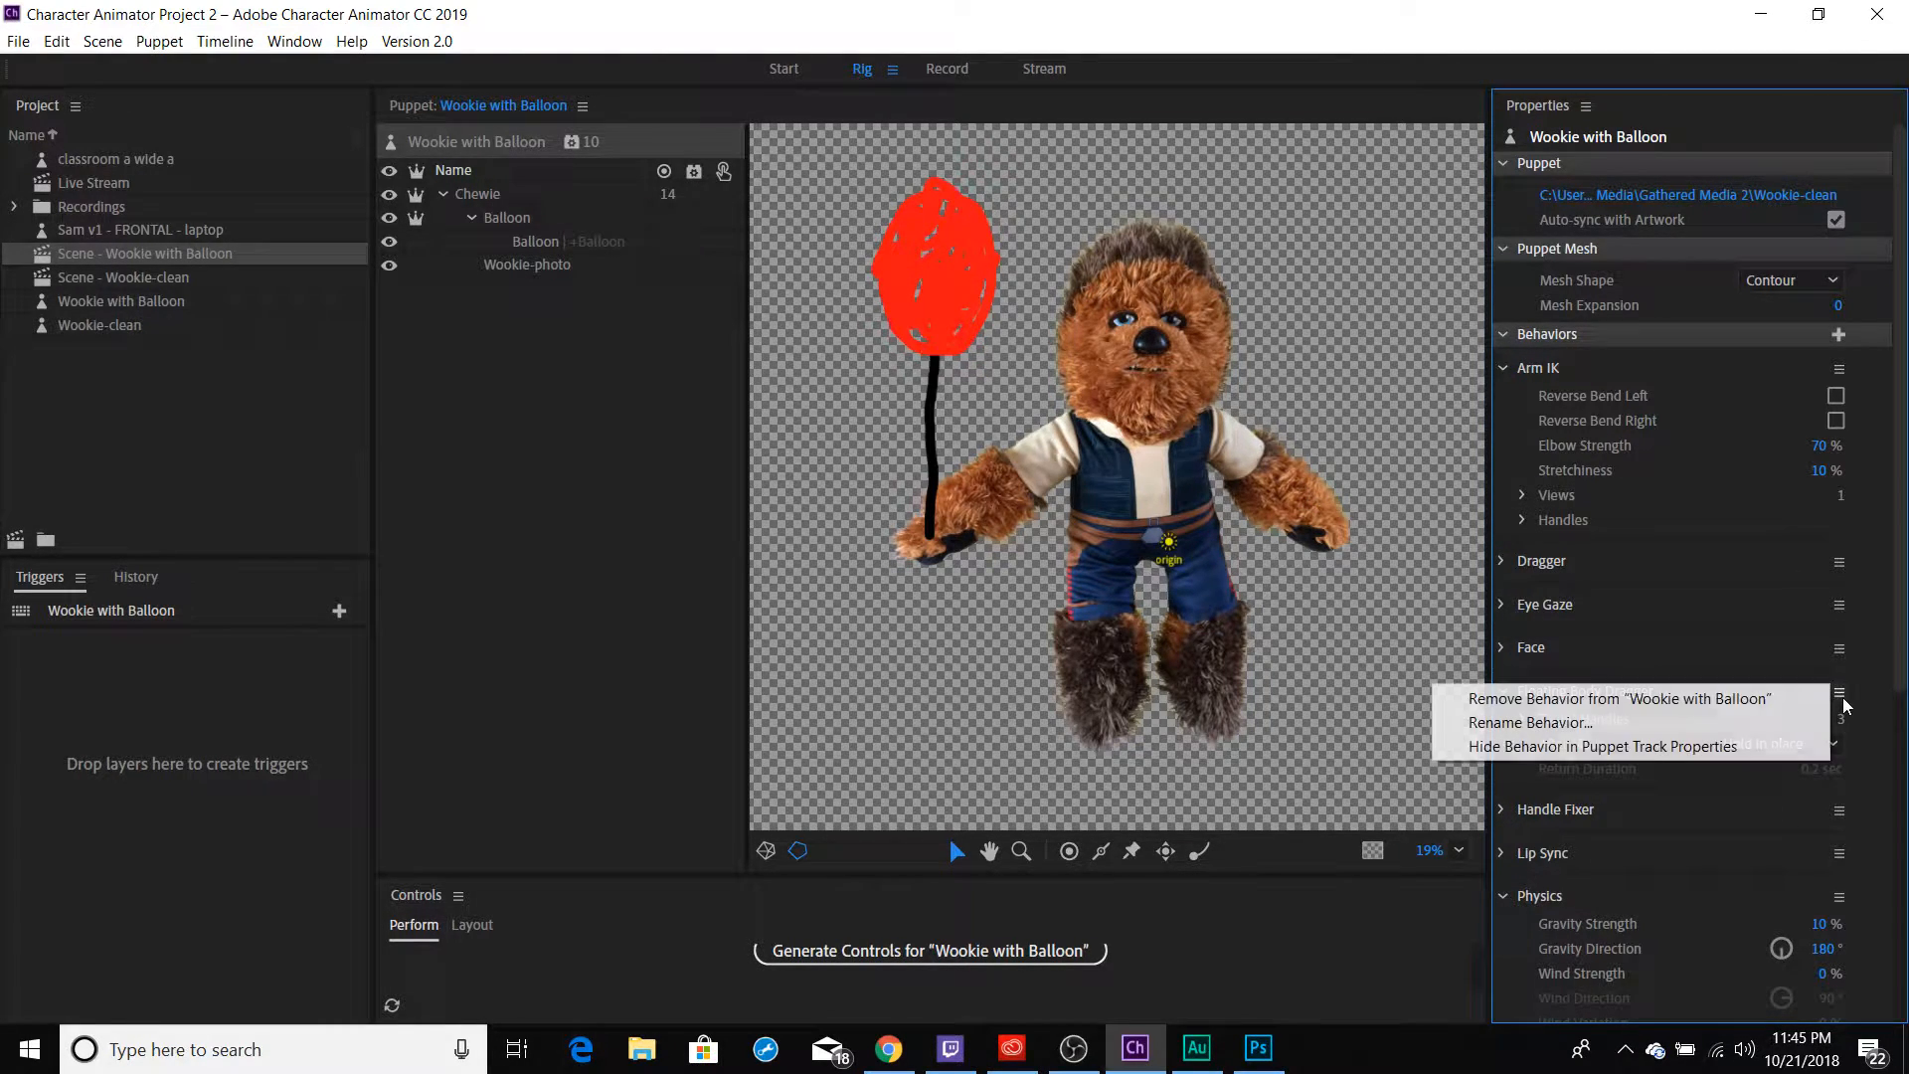
pyautogui.click(1639, 722)
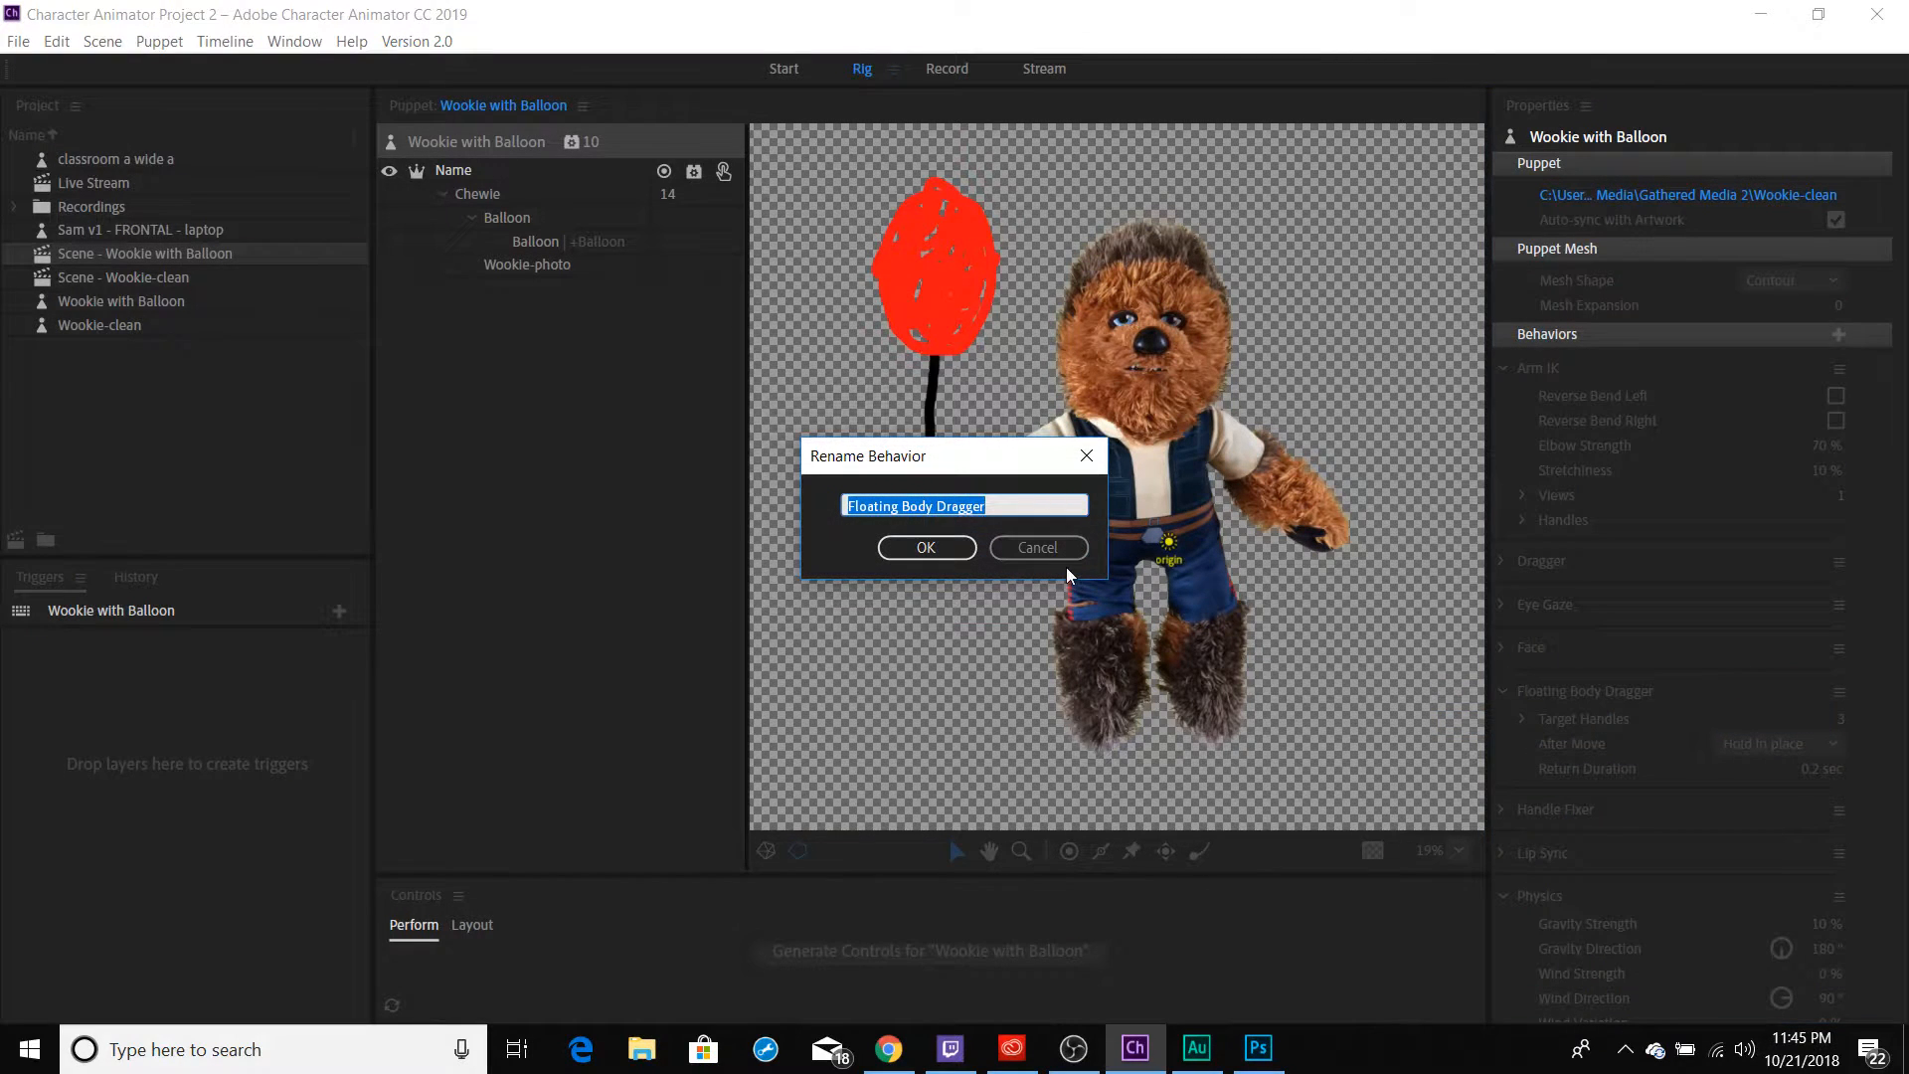
pyautogui.write('Dragger')
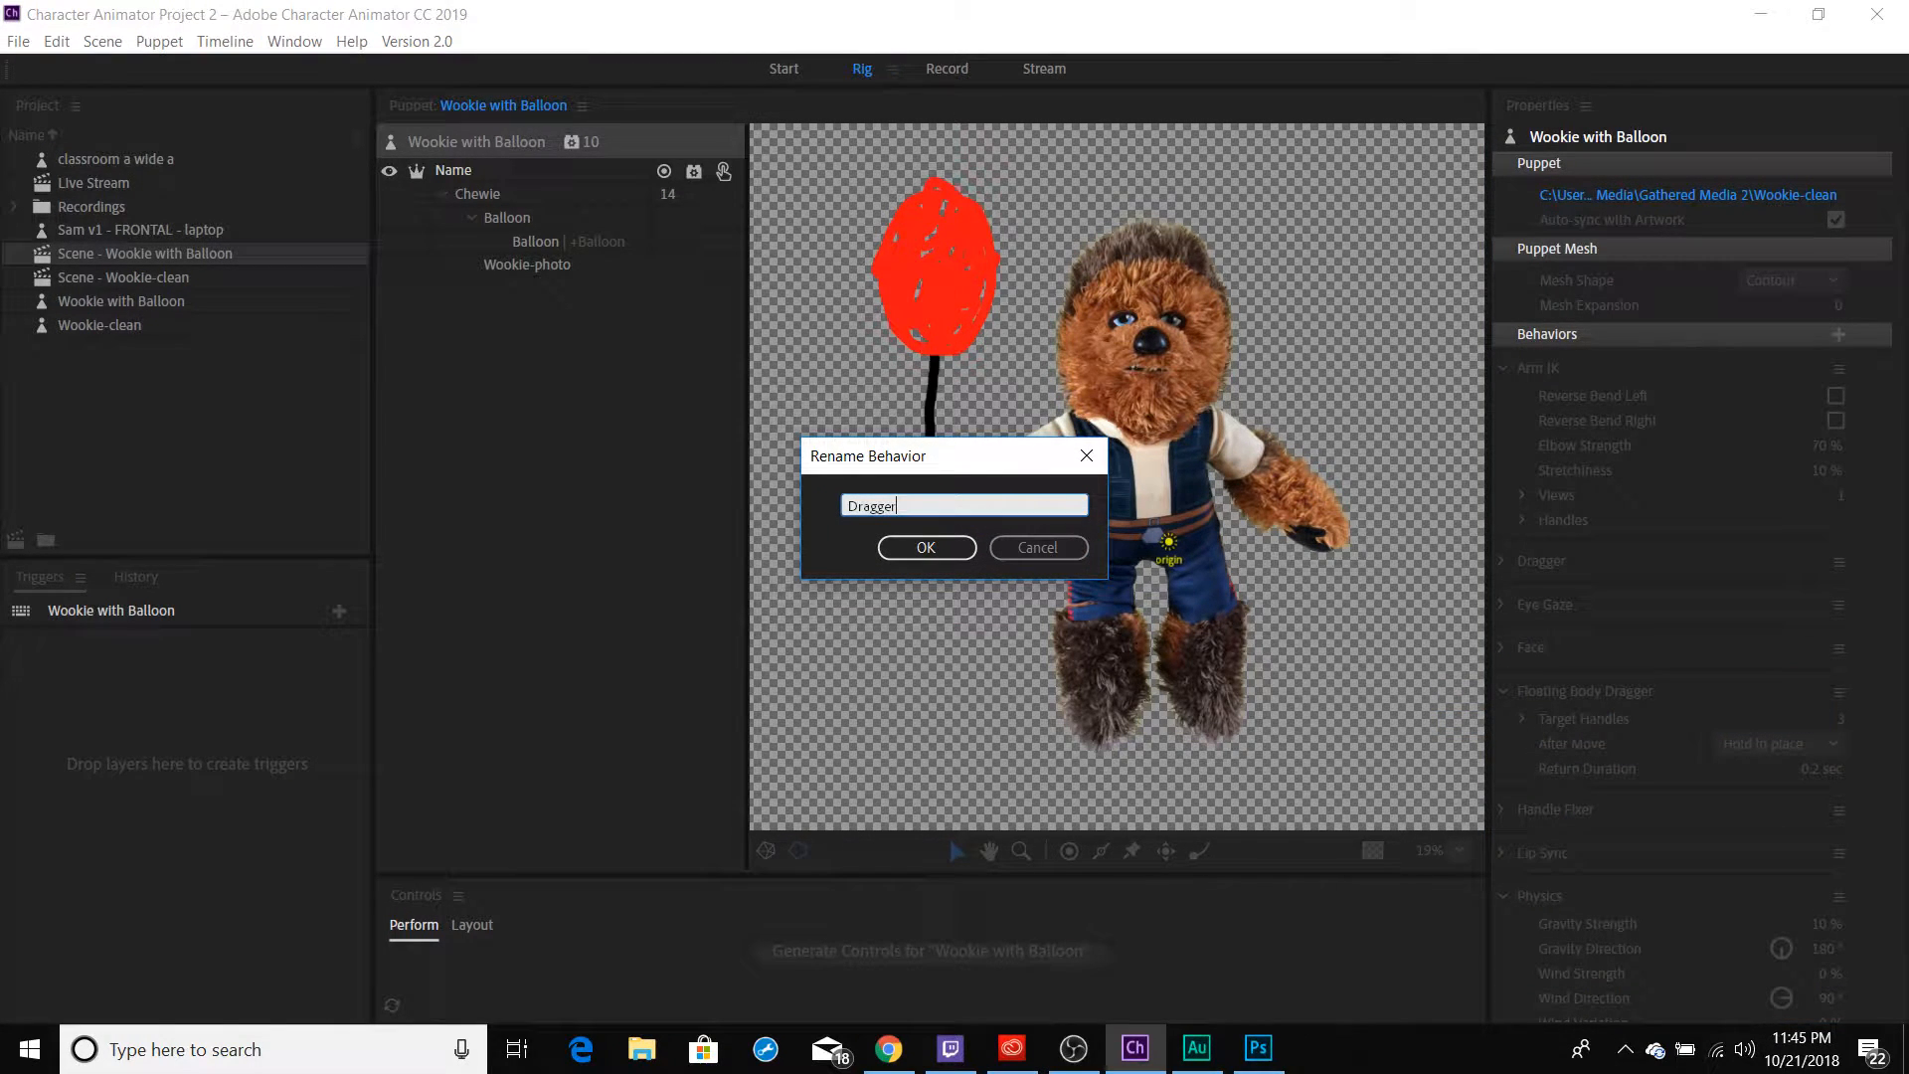
pyautogui.write(' - Floating Body')
pyautogui.press('Return')
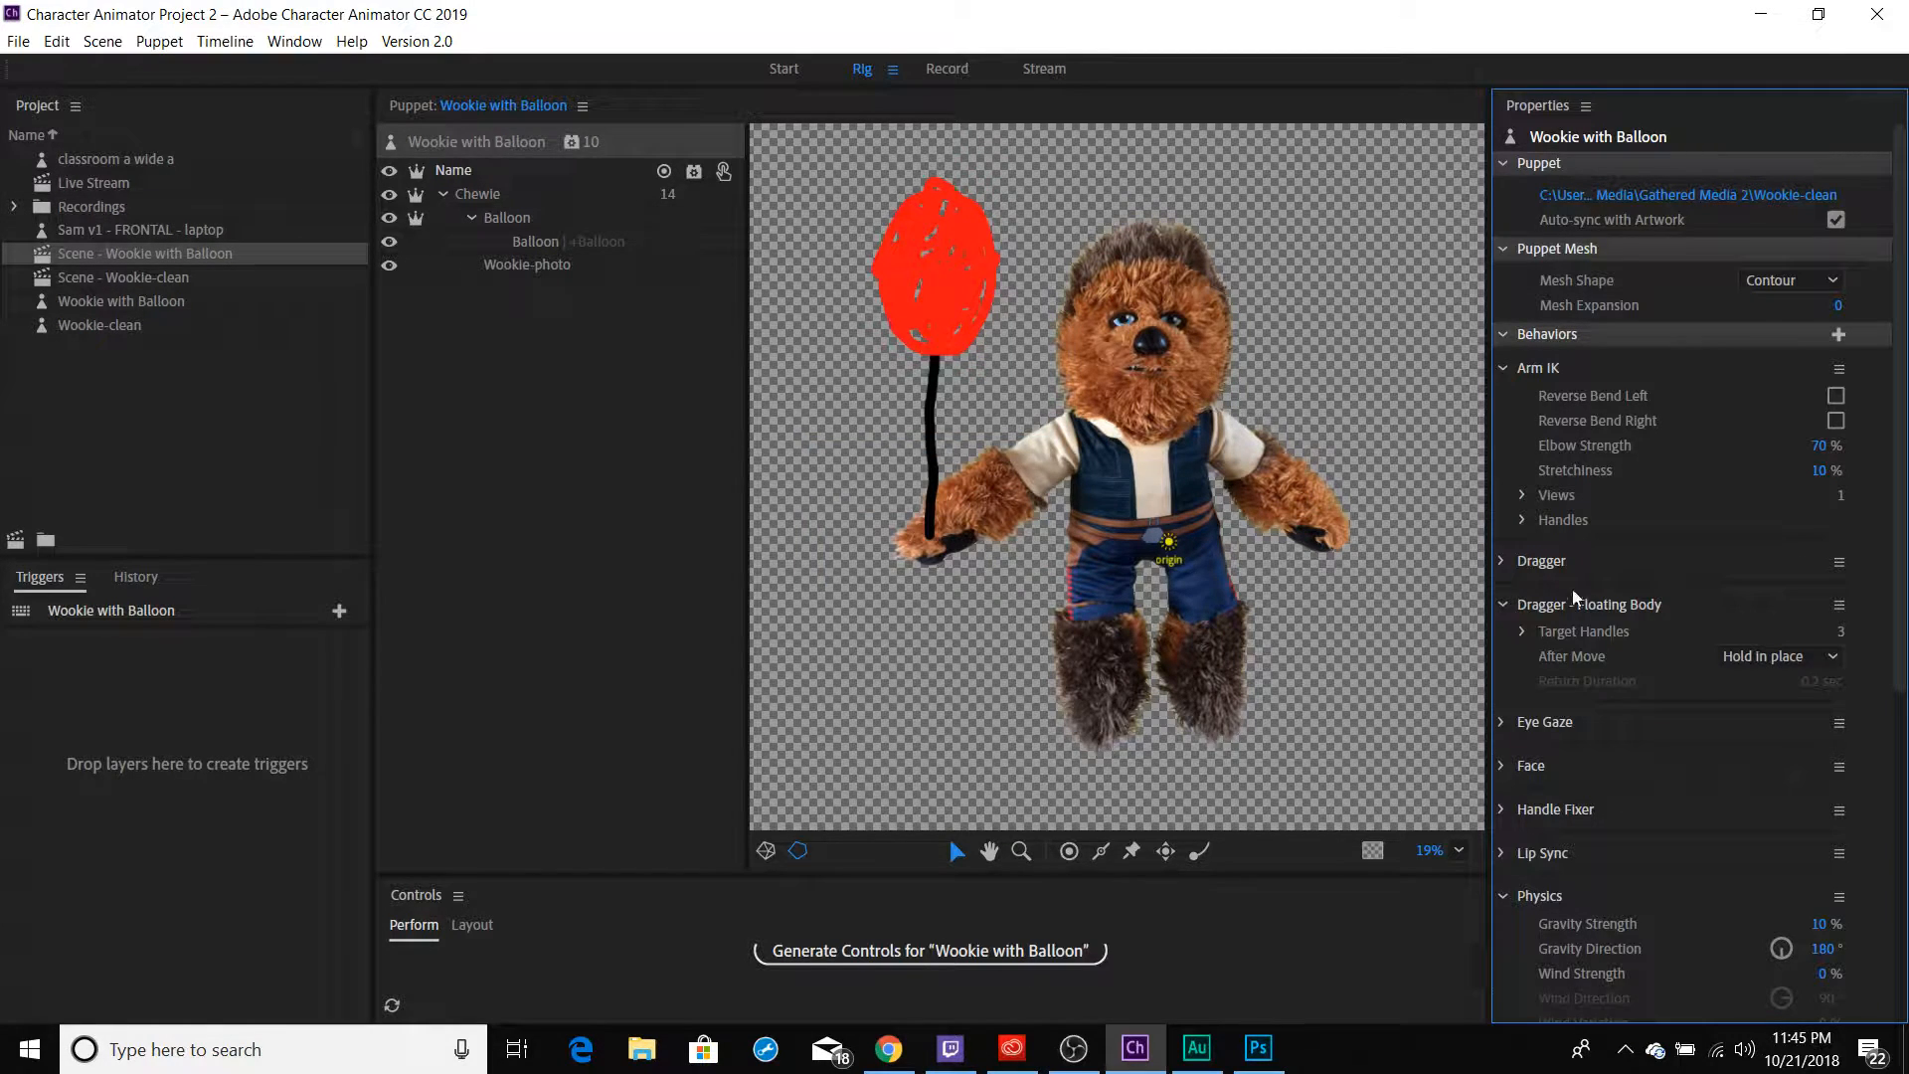
# Rename the original Dragger behavior of the Wookie with Balloon puppet as Dragger - Hands
pyautogui.click(1838, 561)
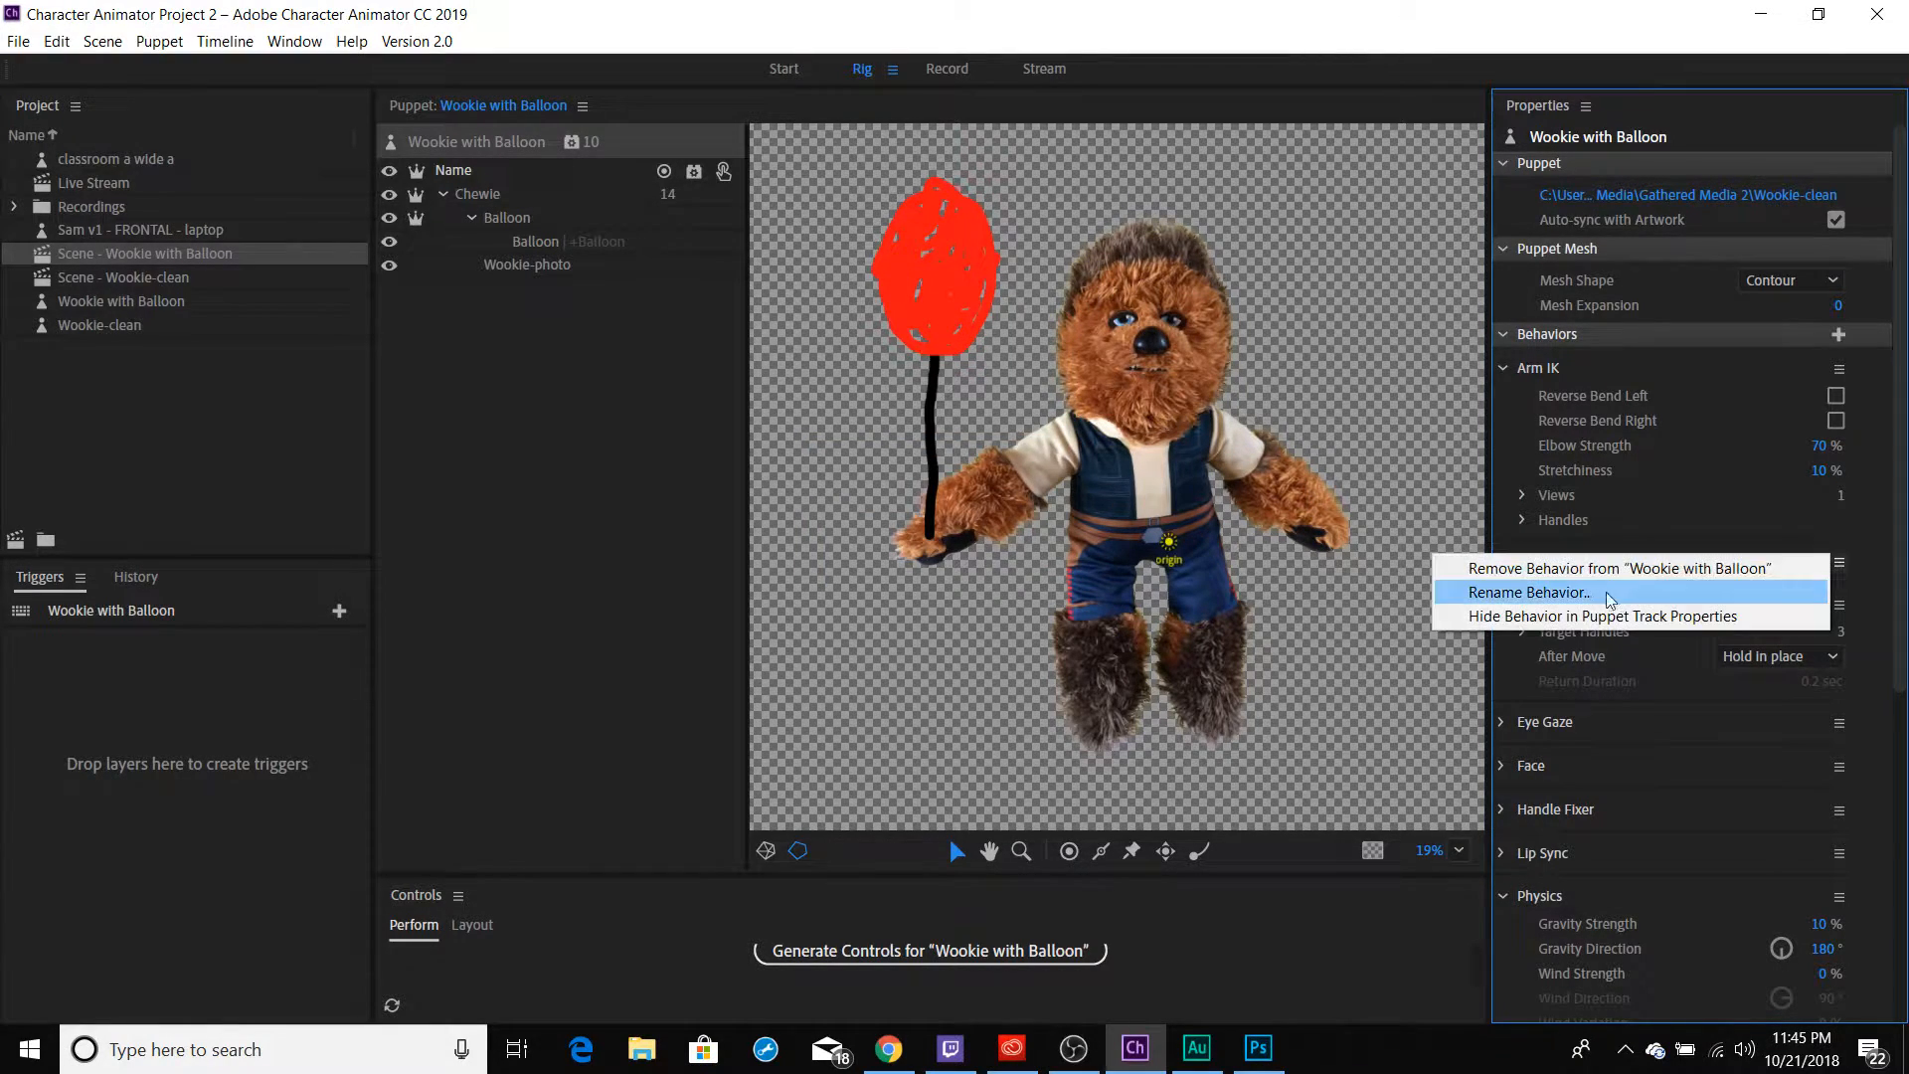
pyautogui.click(1516, 593)
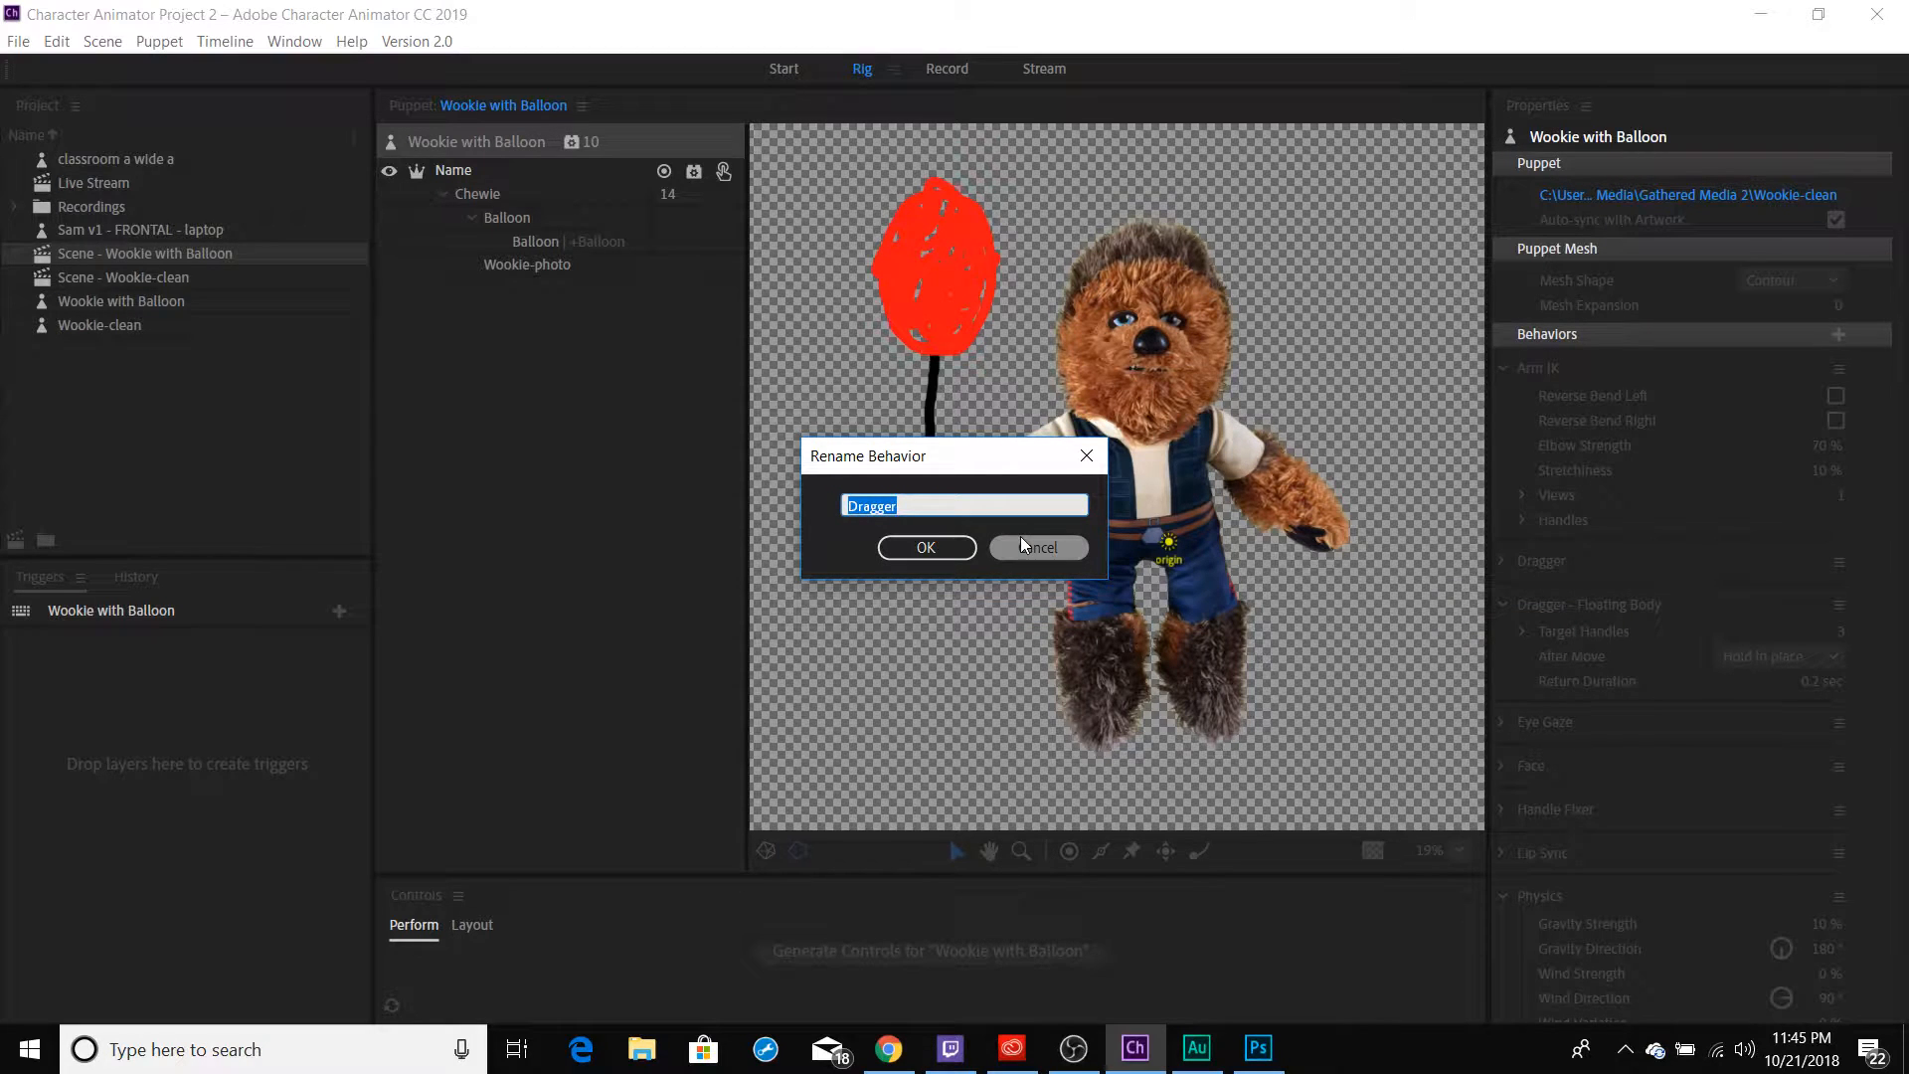
pyautogui.press('Right')
pyautogui.write('- Hands')
pyautogui.press('Return')
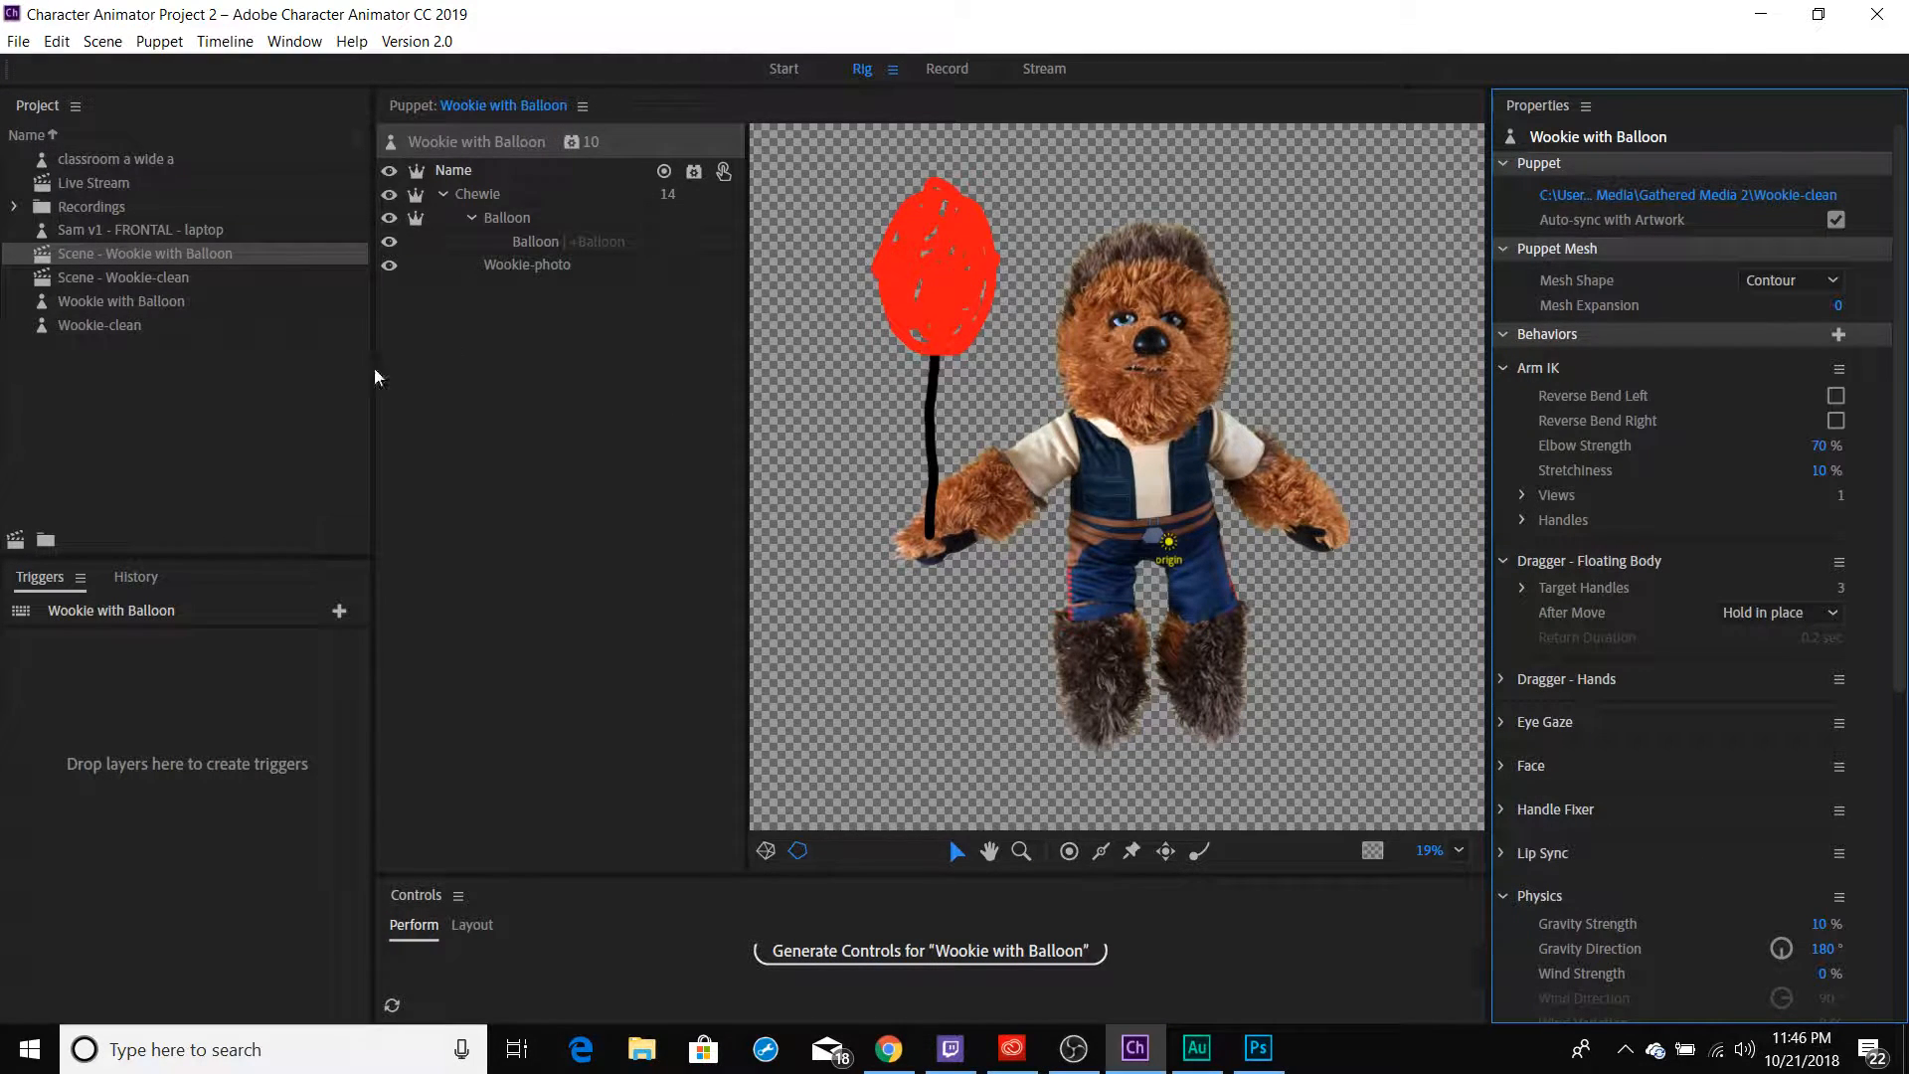
# Return to recording and delete all earlier takes from the Wookie with Balloon track in the timeline
pyautogui.click(947, 70)
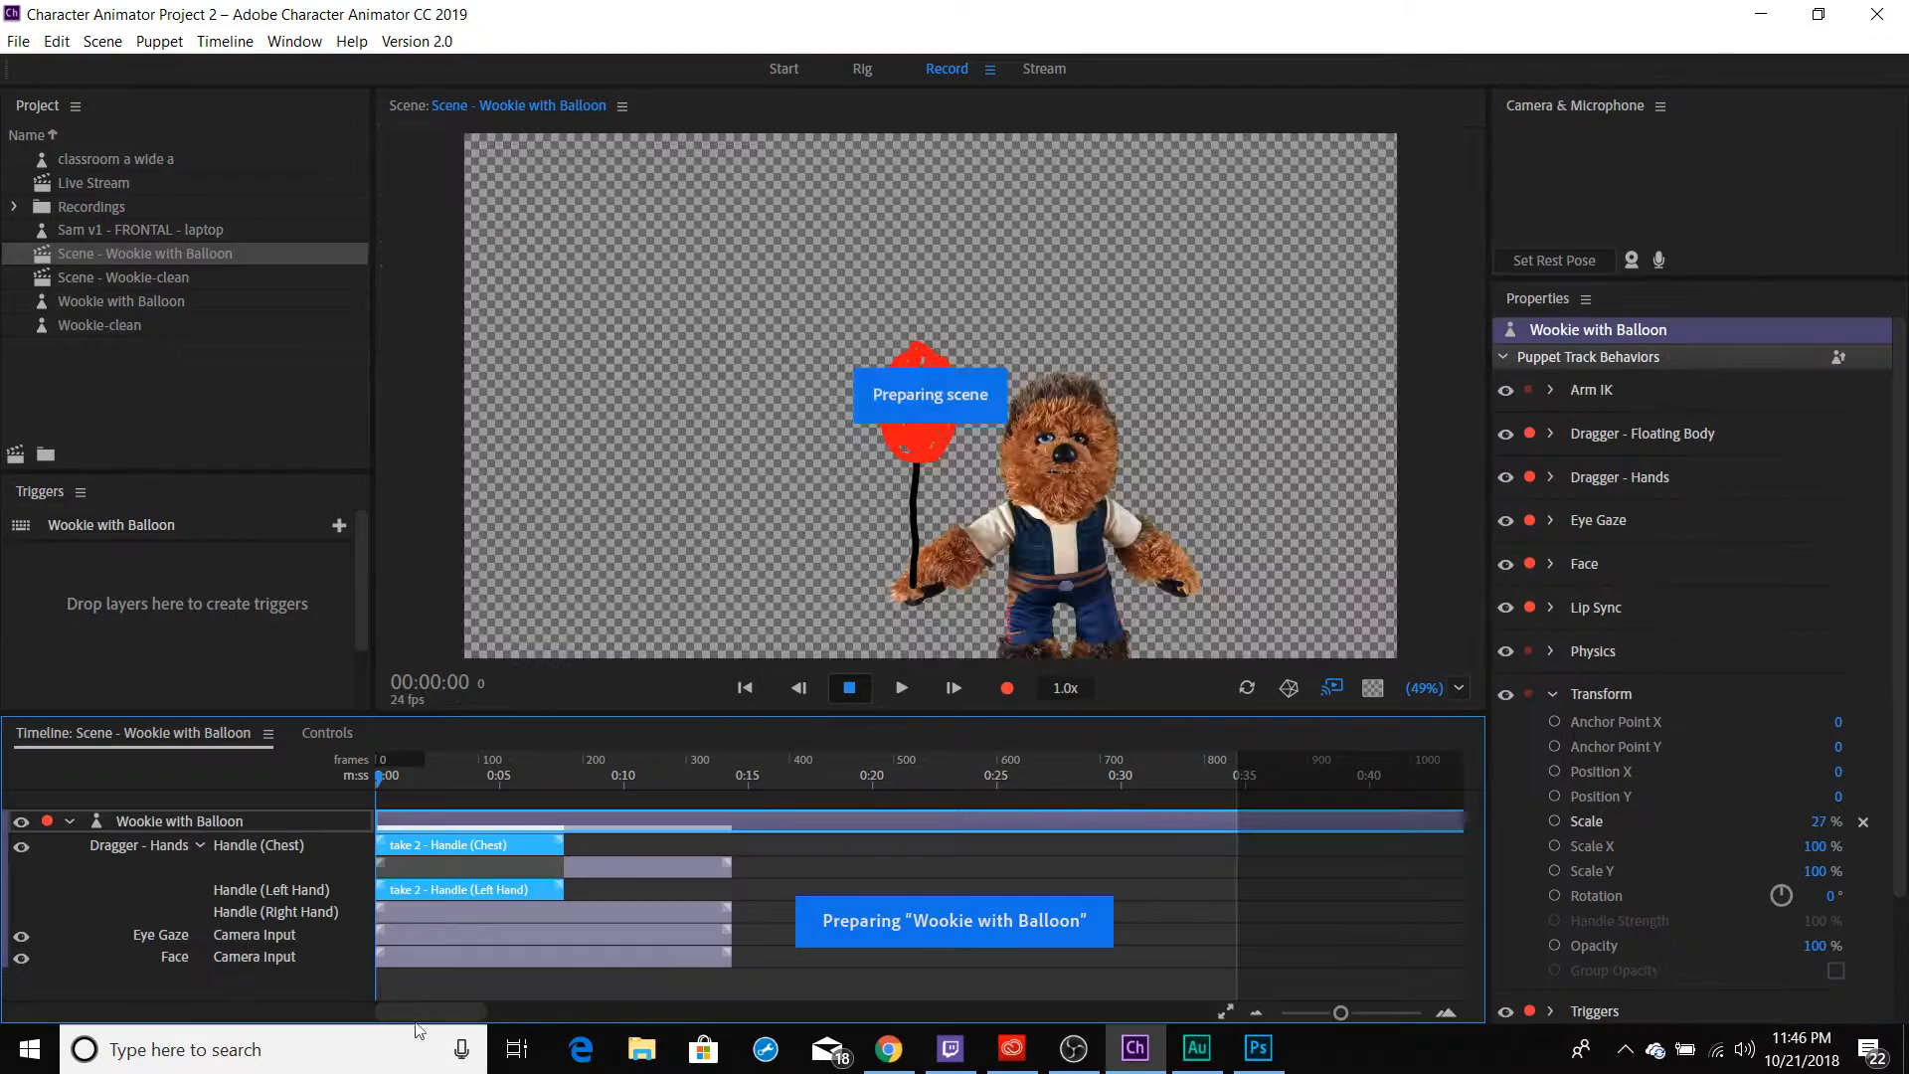
pyautogui.click(521, 842)
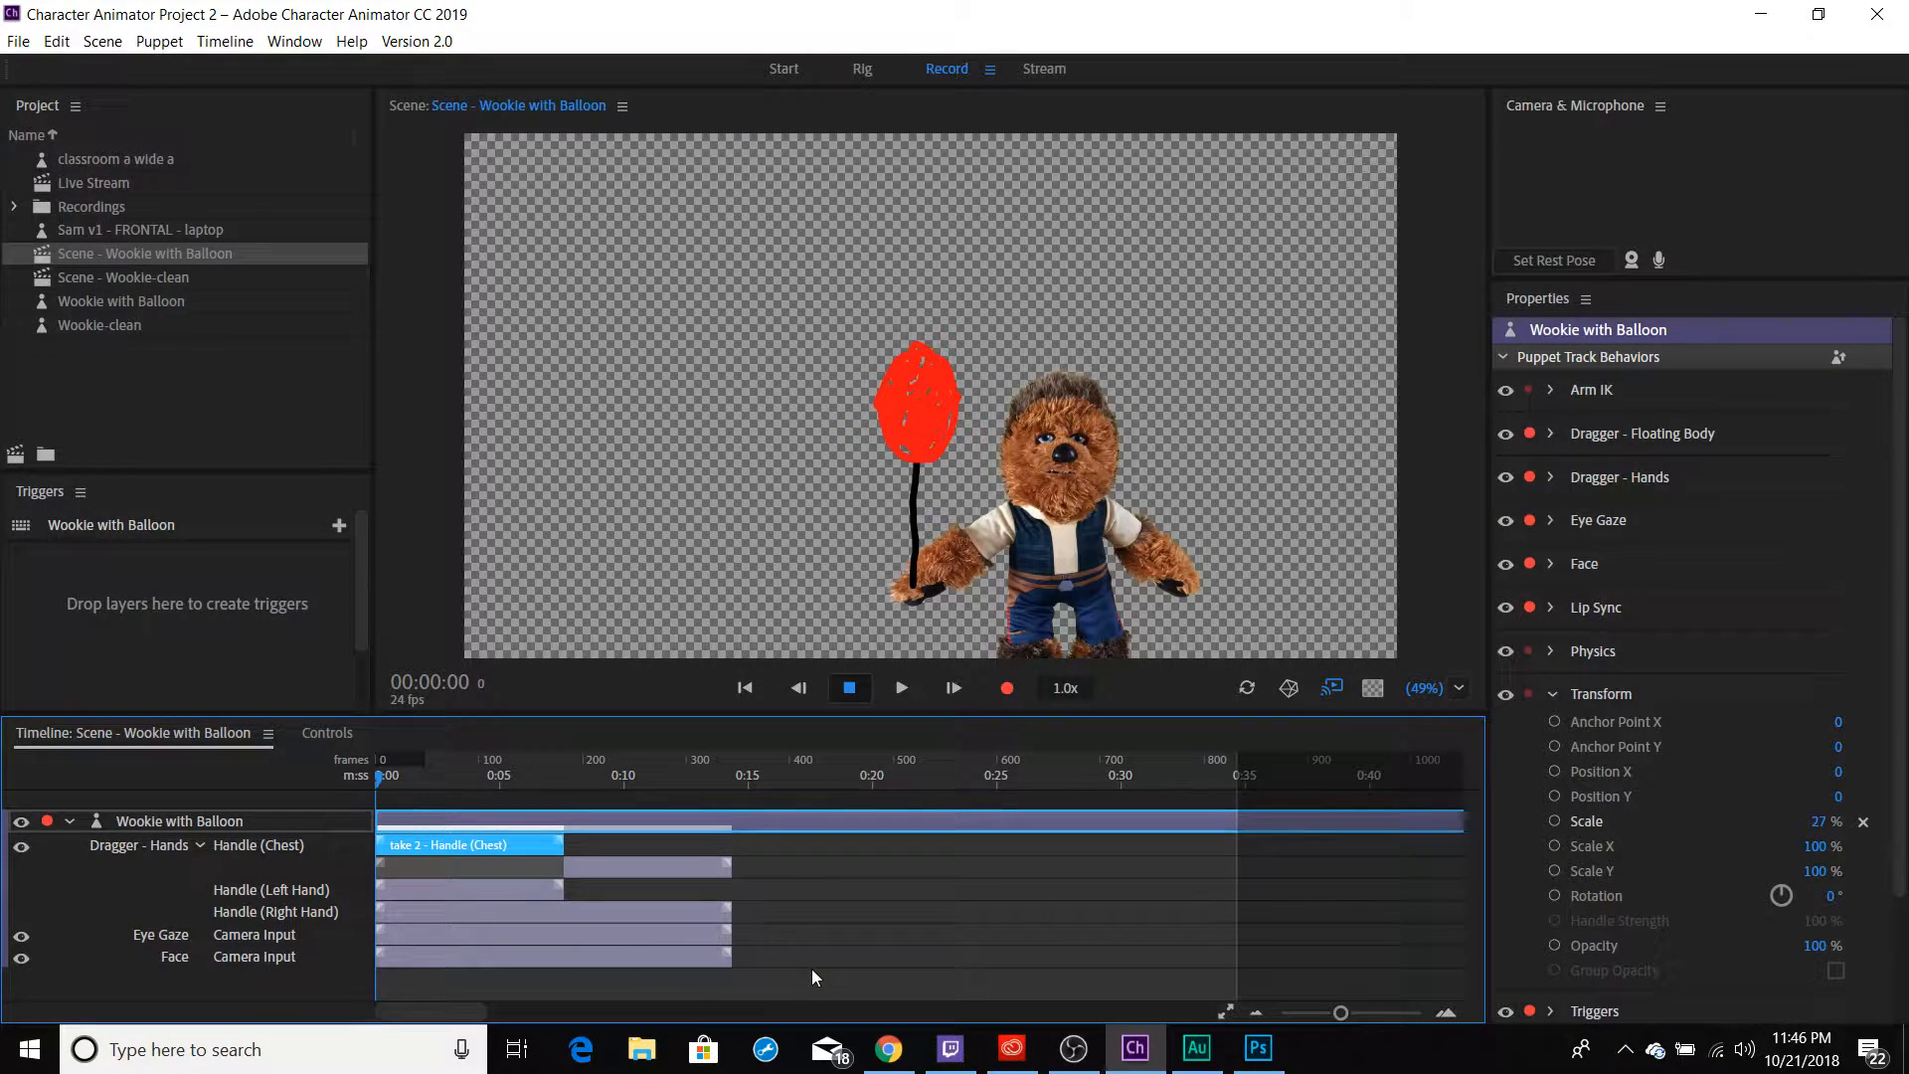
pyautogui.moveTo(812, 968); pyautogui.dragTo(501, 849)
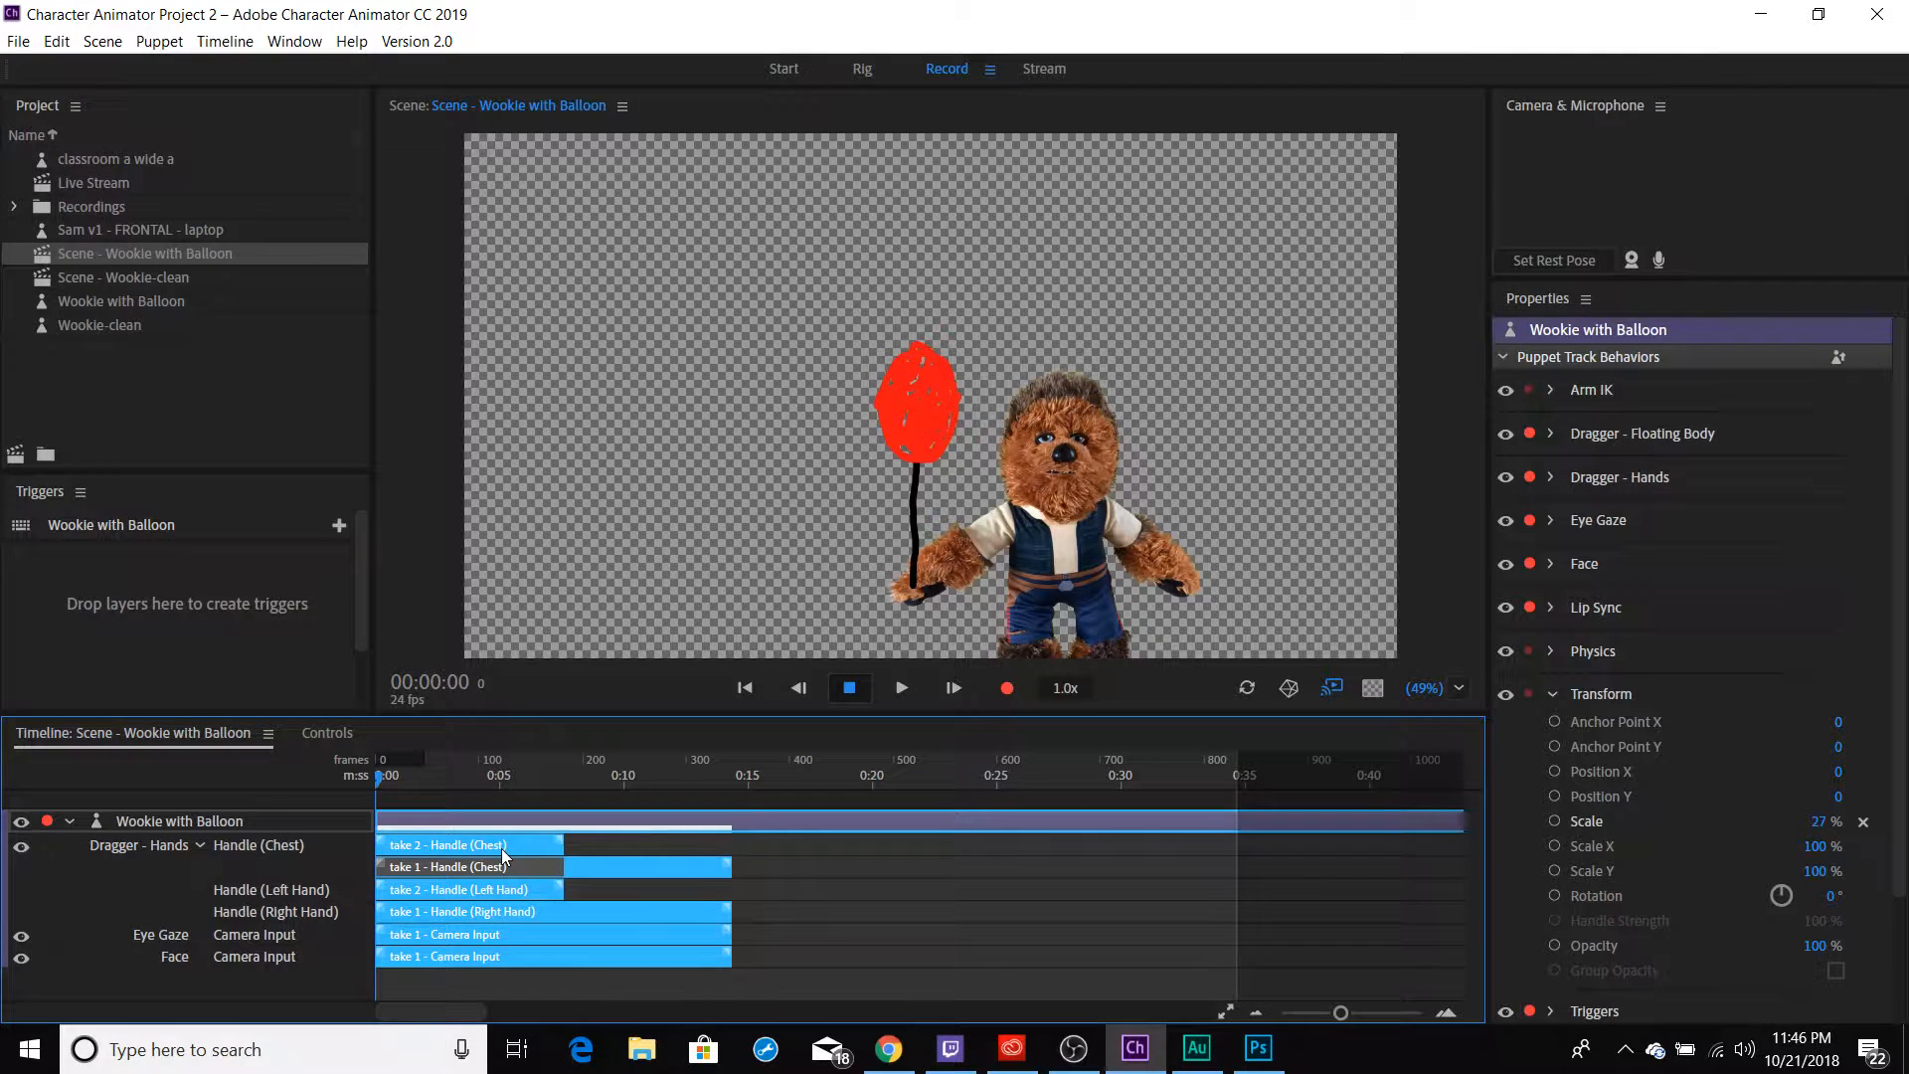
pyautogui.press('Delete')
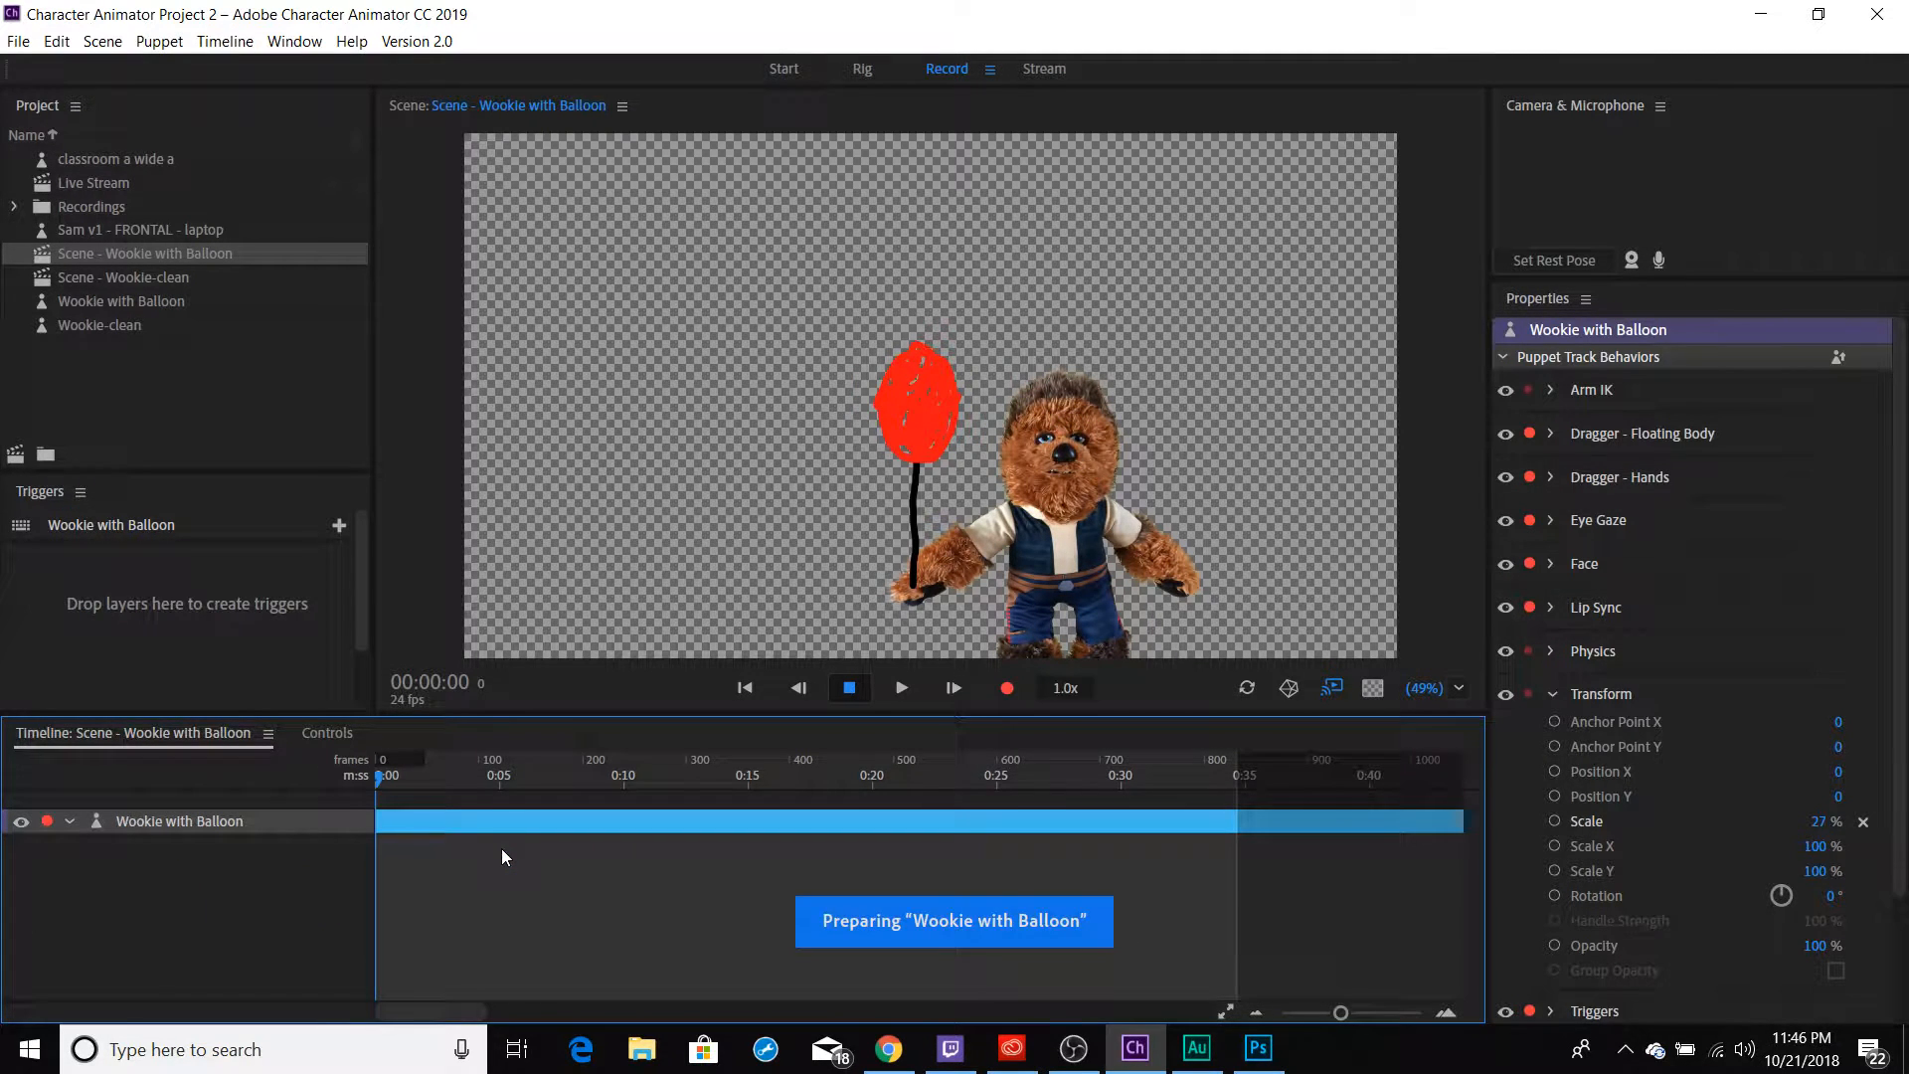
pyautogui.moveTo(766, 969); pyautogui.dragTo(384, 838)
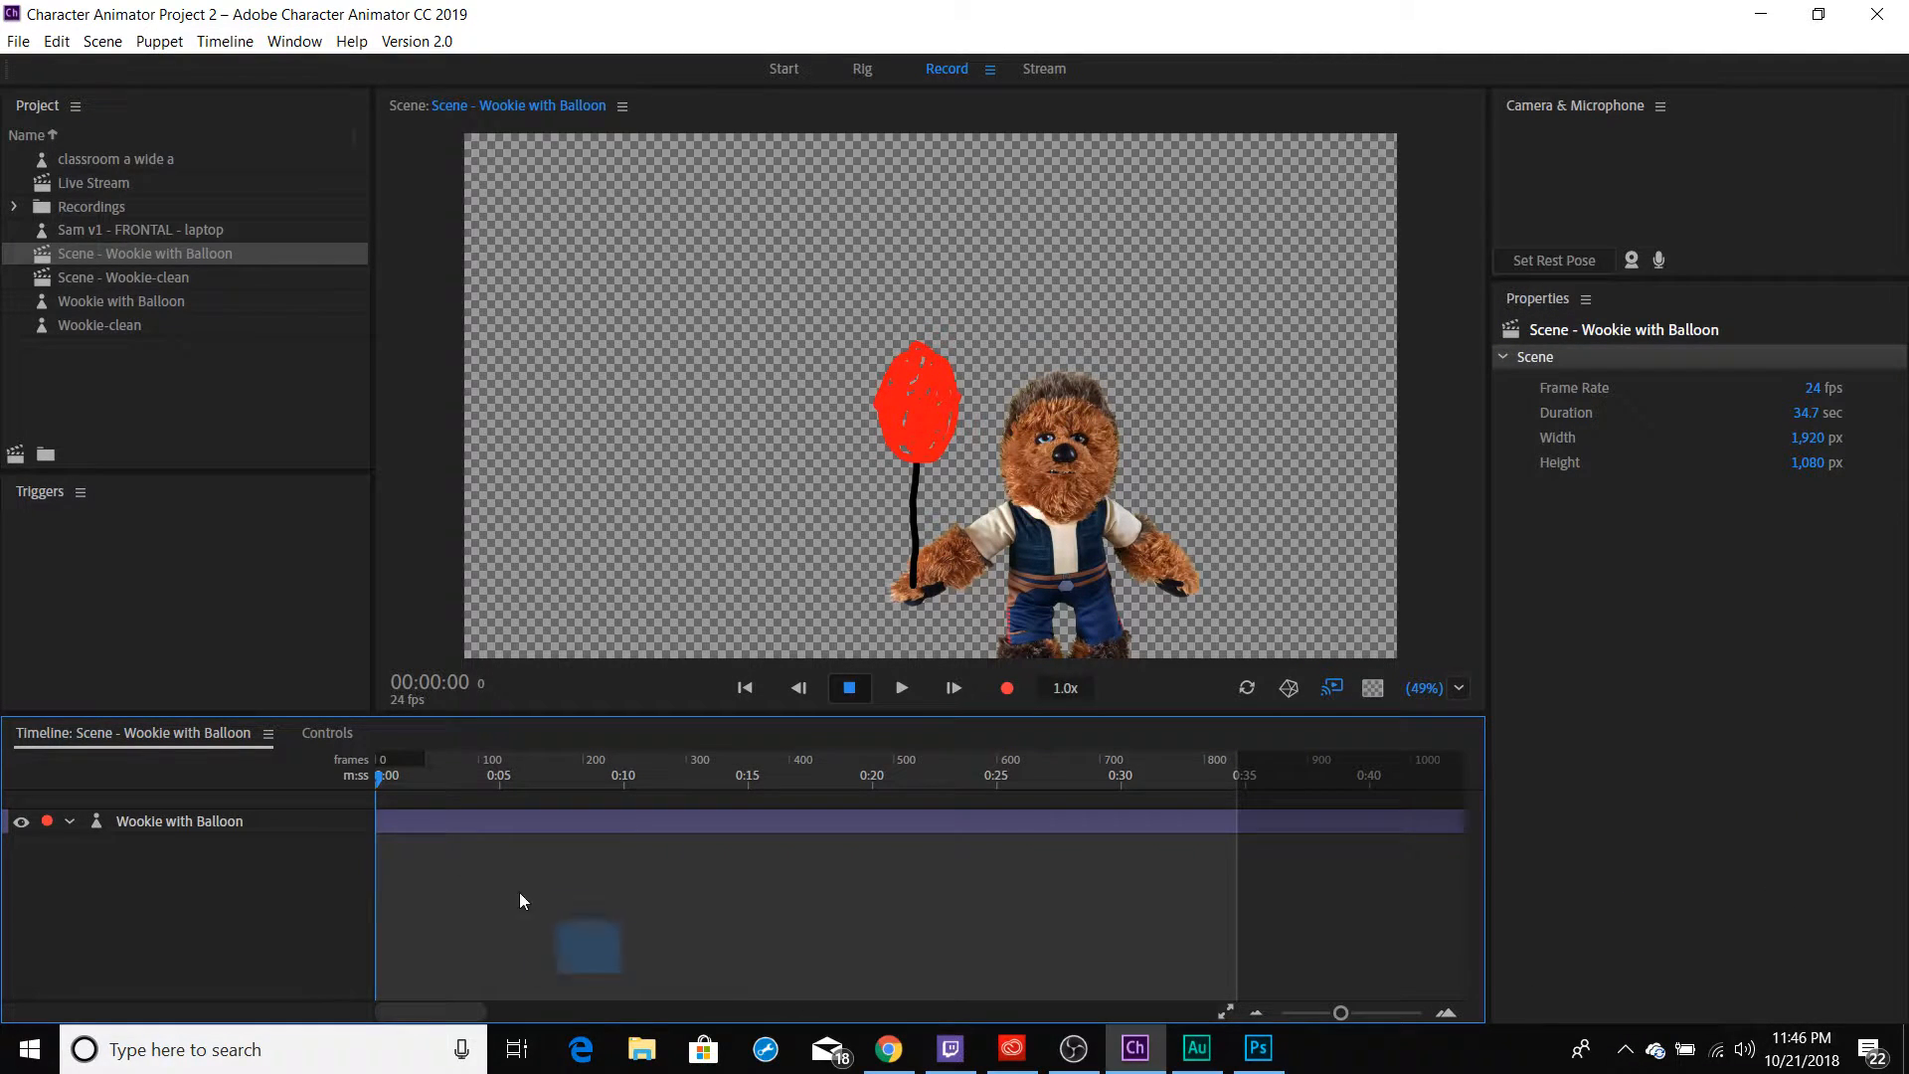
pyautogui.moveTo(519, 892); pyautogui.dragTo(388, 843)
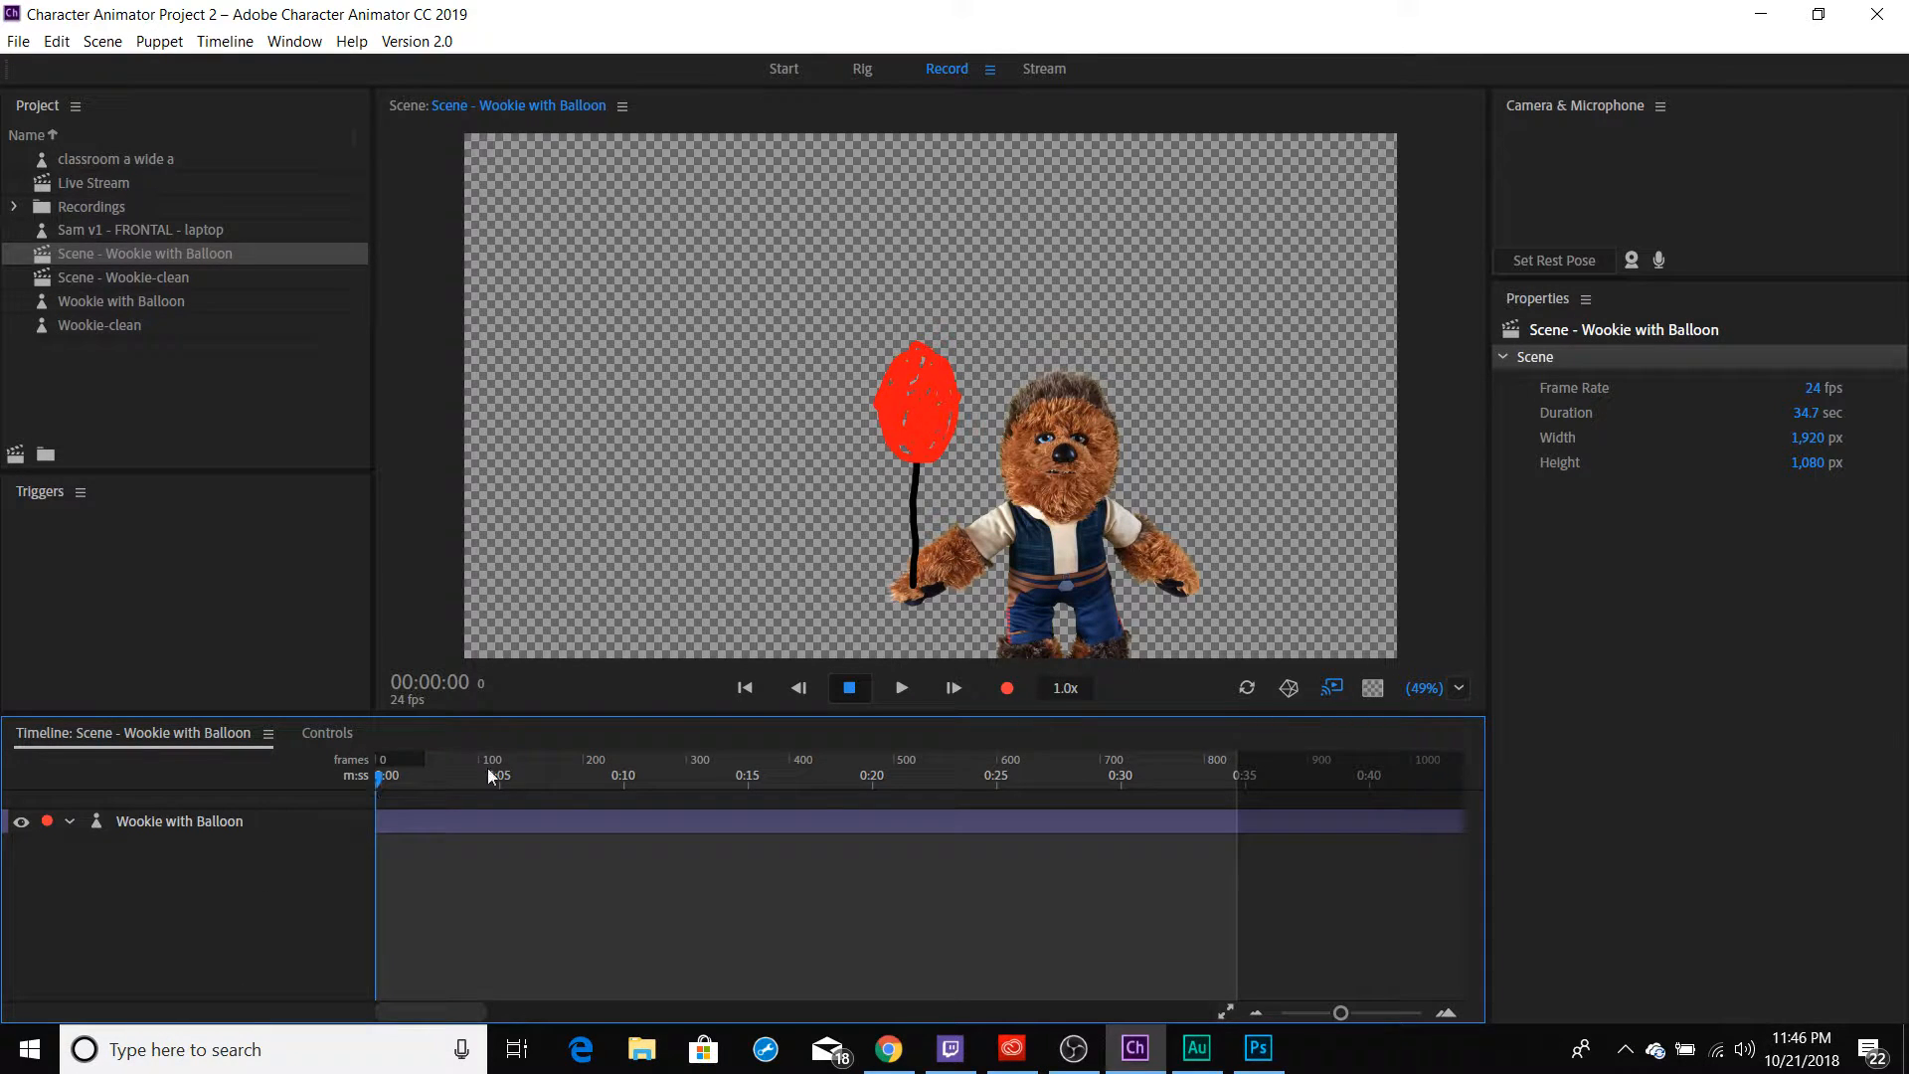
# Test moving the Wookie's body in the scene and arm only the Dragger - Hands behavior for recording
pyautogui.moveTo(1030, 569); pyautogui.dragTo(741, 441)
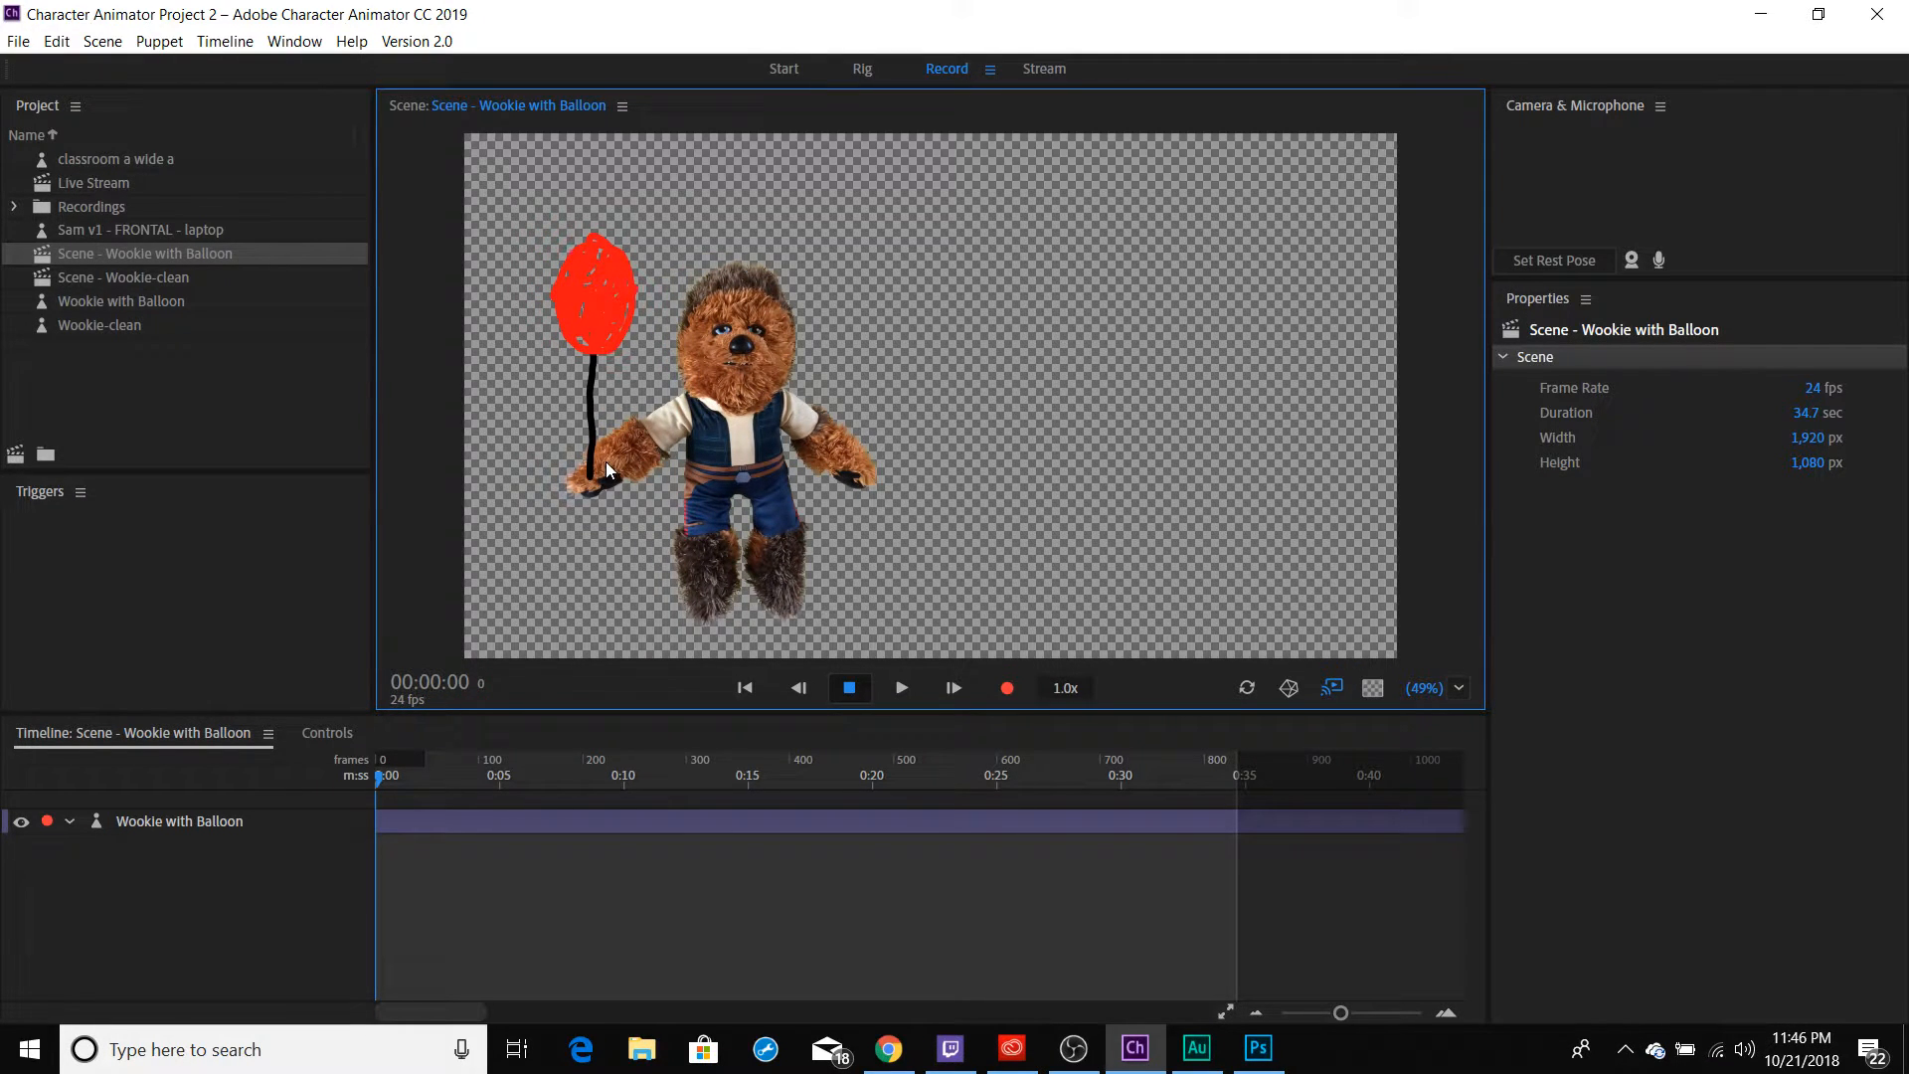
pyautogui.click(141, 822)
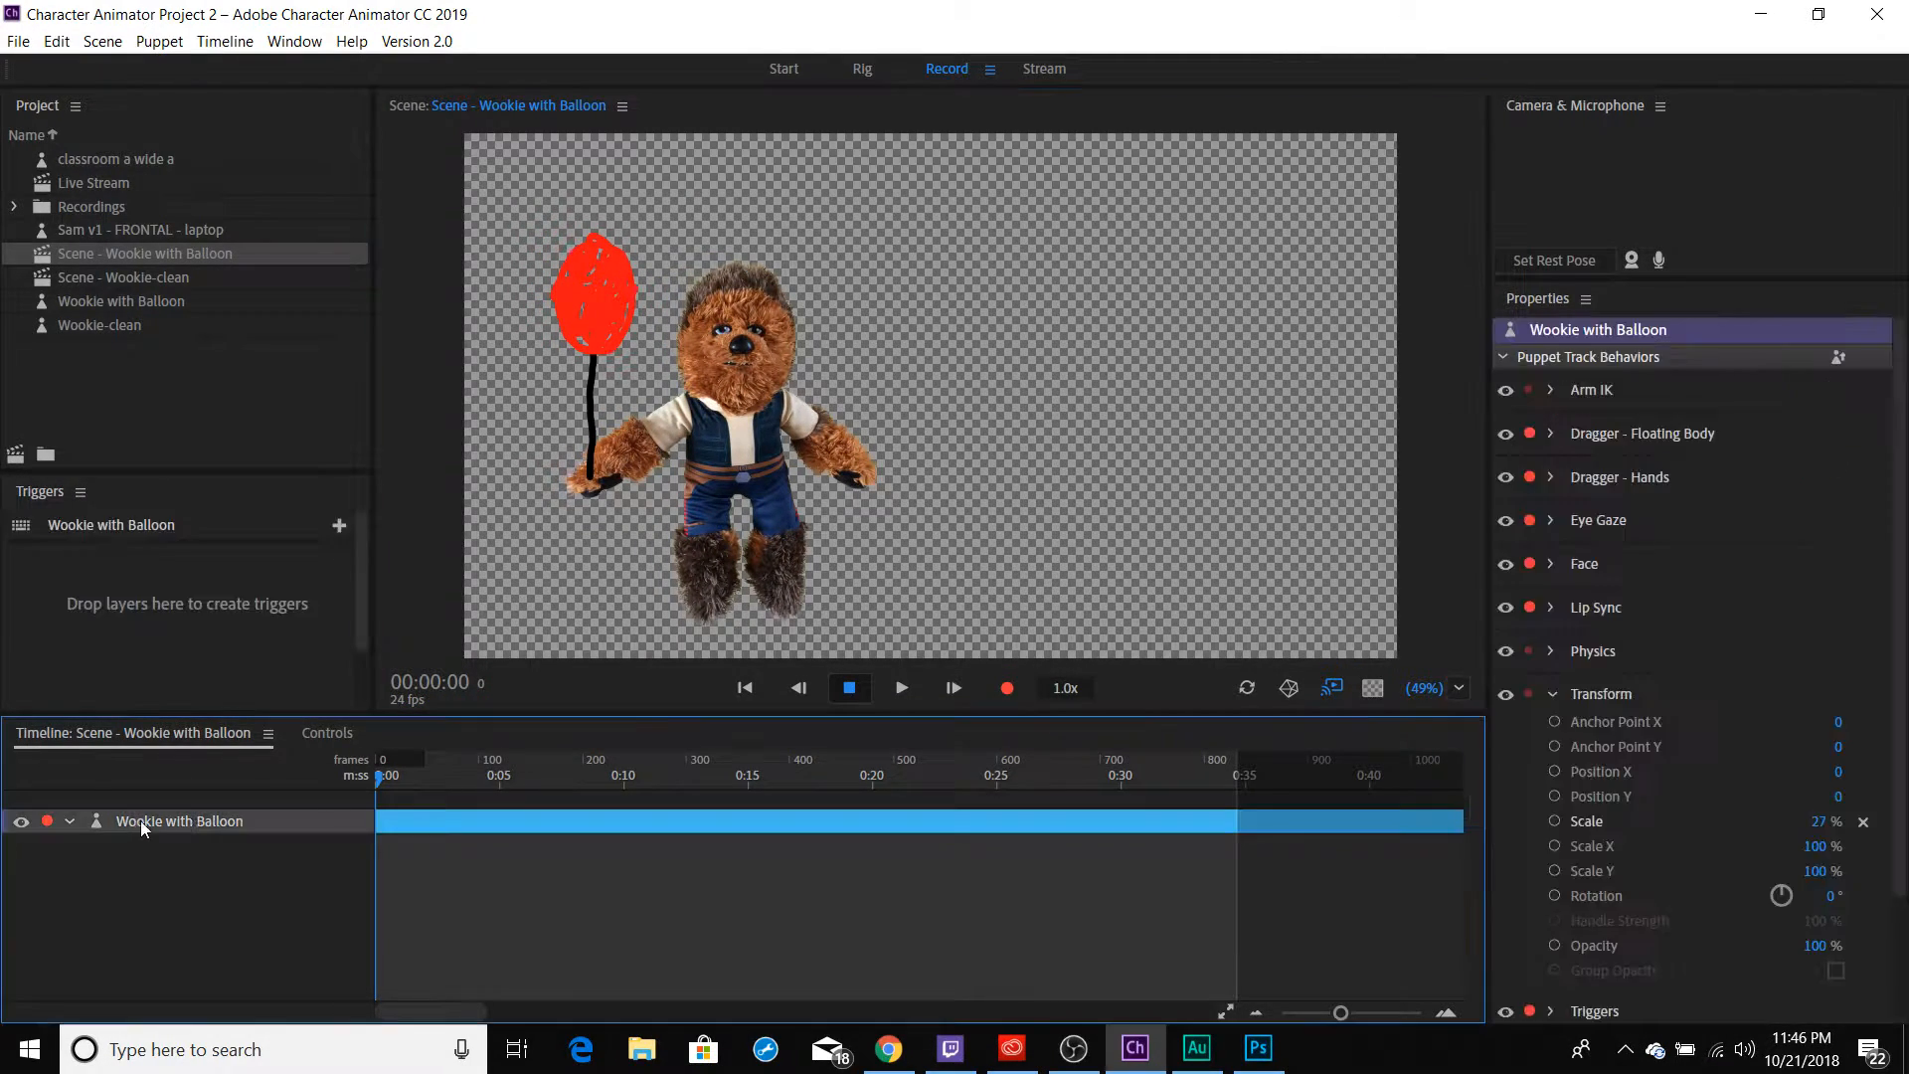
pyautogui.keyDown('ctrl'); pyautogui.click(1531, 433); pyautogui.keyUp('ctrl')
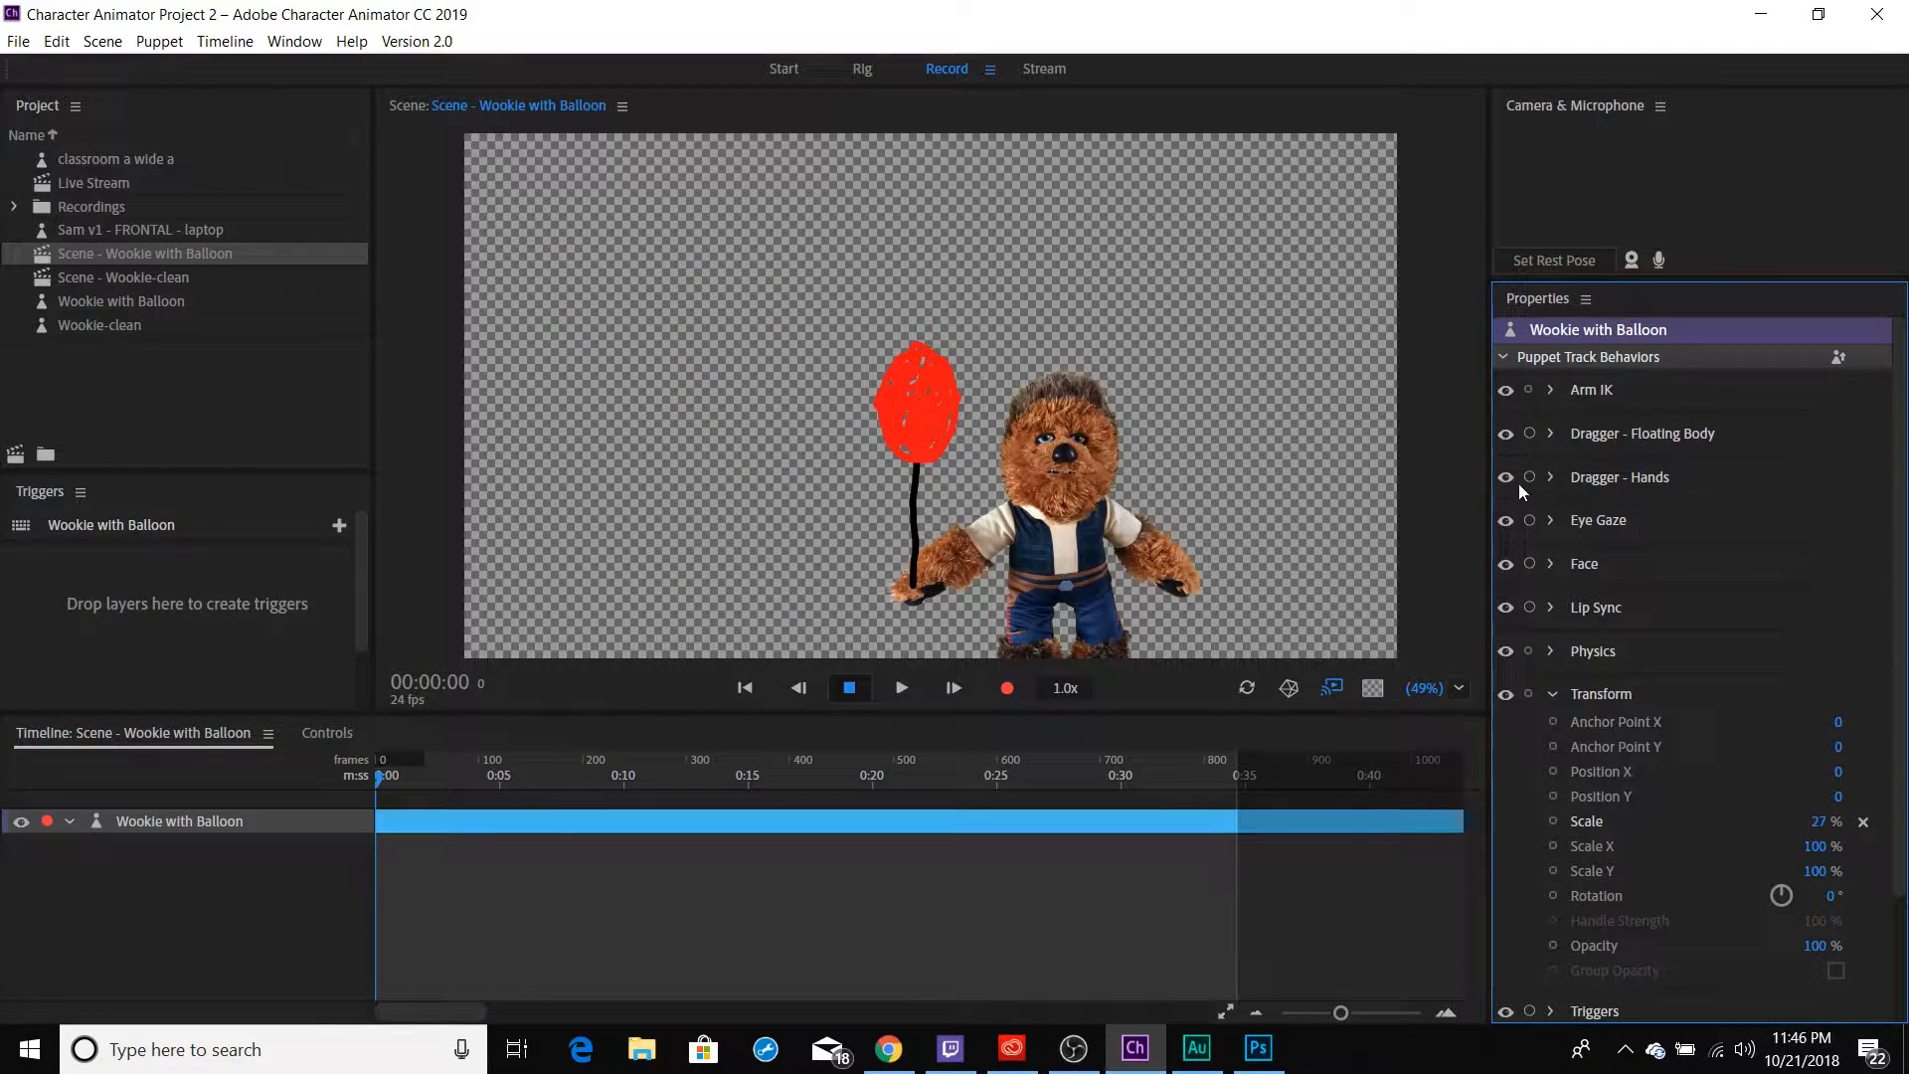
pyautogui.click(1530, 479)
# Record a Dragger - Hands take of about 9 seconds, moving the balloon hand and the free hand upward
pyautogui.hotkey('ctrl', 'r')
pyautogui.moveTo(921, 576)
pyautogui.mouseDown()
pyautogui.moveTo(898, 512)
pyautogui.moveTo(891, 559)
pyautogui.moveTo(893, 518)
pyautogui.moveTo(884, 540)
pyautogui.moveTo(886, 471)
pyautogui.moveTo(884, 537)
pyautogui.moveTo(900, 478)
pyautogui.moveTo(903, 521)
pyautogui.mouseUp()
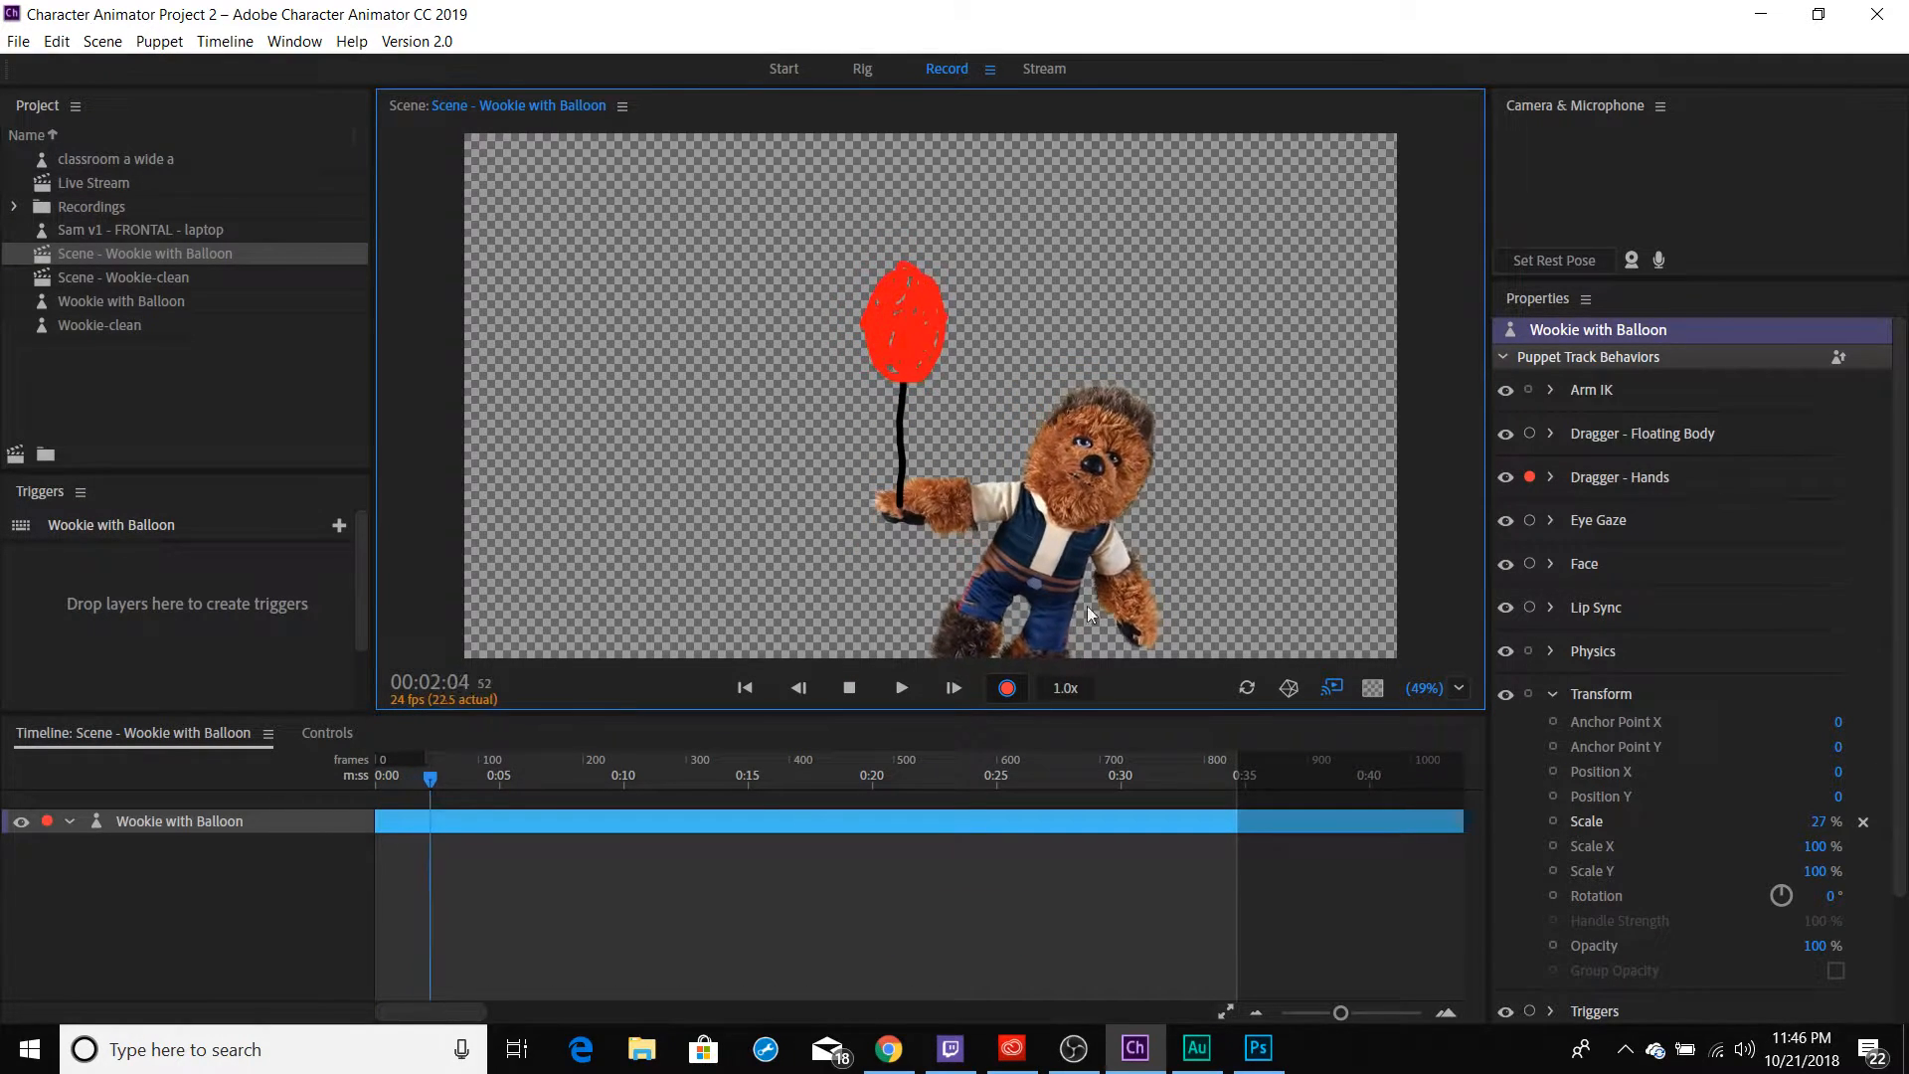
pyautogui.moveTo(1123, 611)
pyautogui.mouseDown()
pyautogui.moveTo(1158, 540)
pyautogui.moveTo(1179, 537)
pyautogui.mouseUp()
pyautogui.moveTo(909, 529)
pyautogui.mouseDown()
pyautogui.moveTo(919, 474)
pyautogui.moveTo(921, 501)
pyautogui.mouseUp()
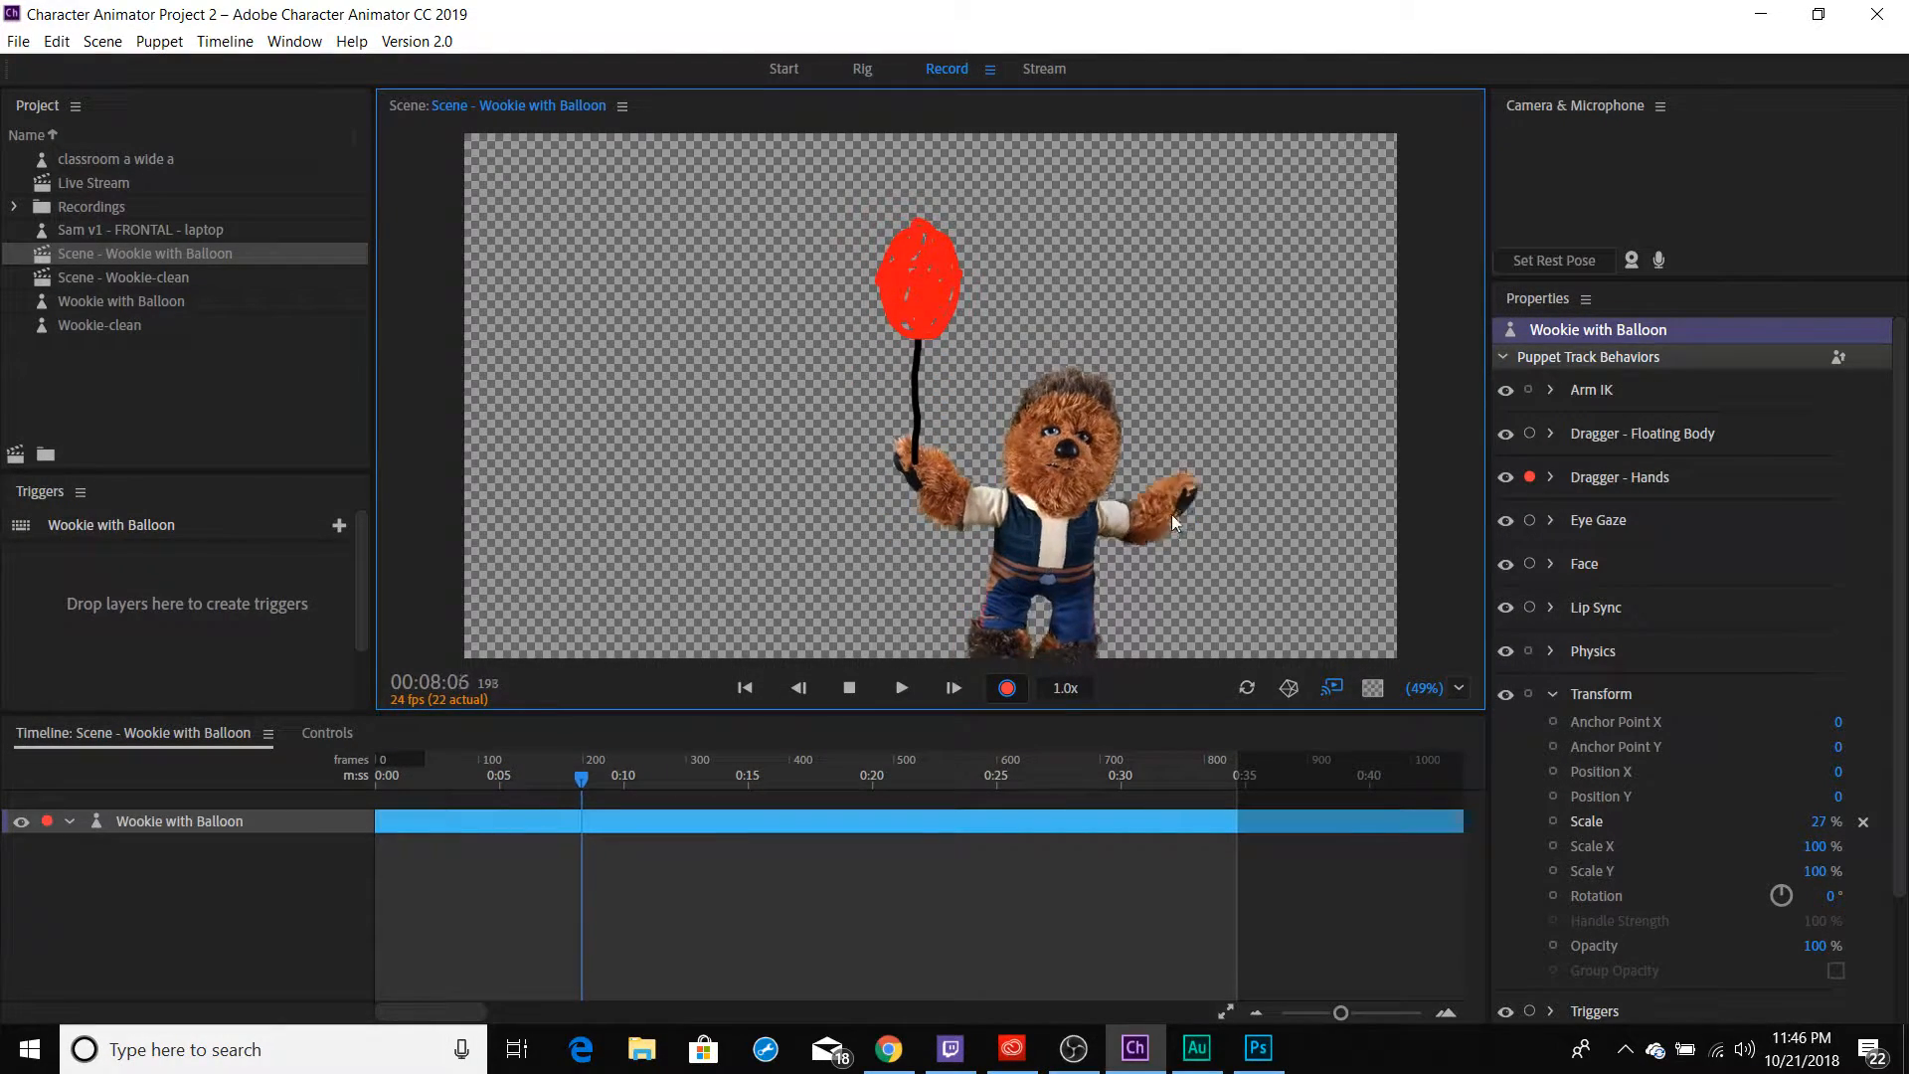
pyautogui.moveTo(1171, 515)
pyautogui.mouseDown()
pyautogui.moveTo(1160, 437)
pyautogui.moveTo(1179, 455)
pyautogui.mouseUp()
pyautogui.press('space')
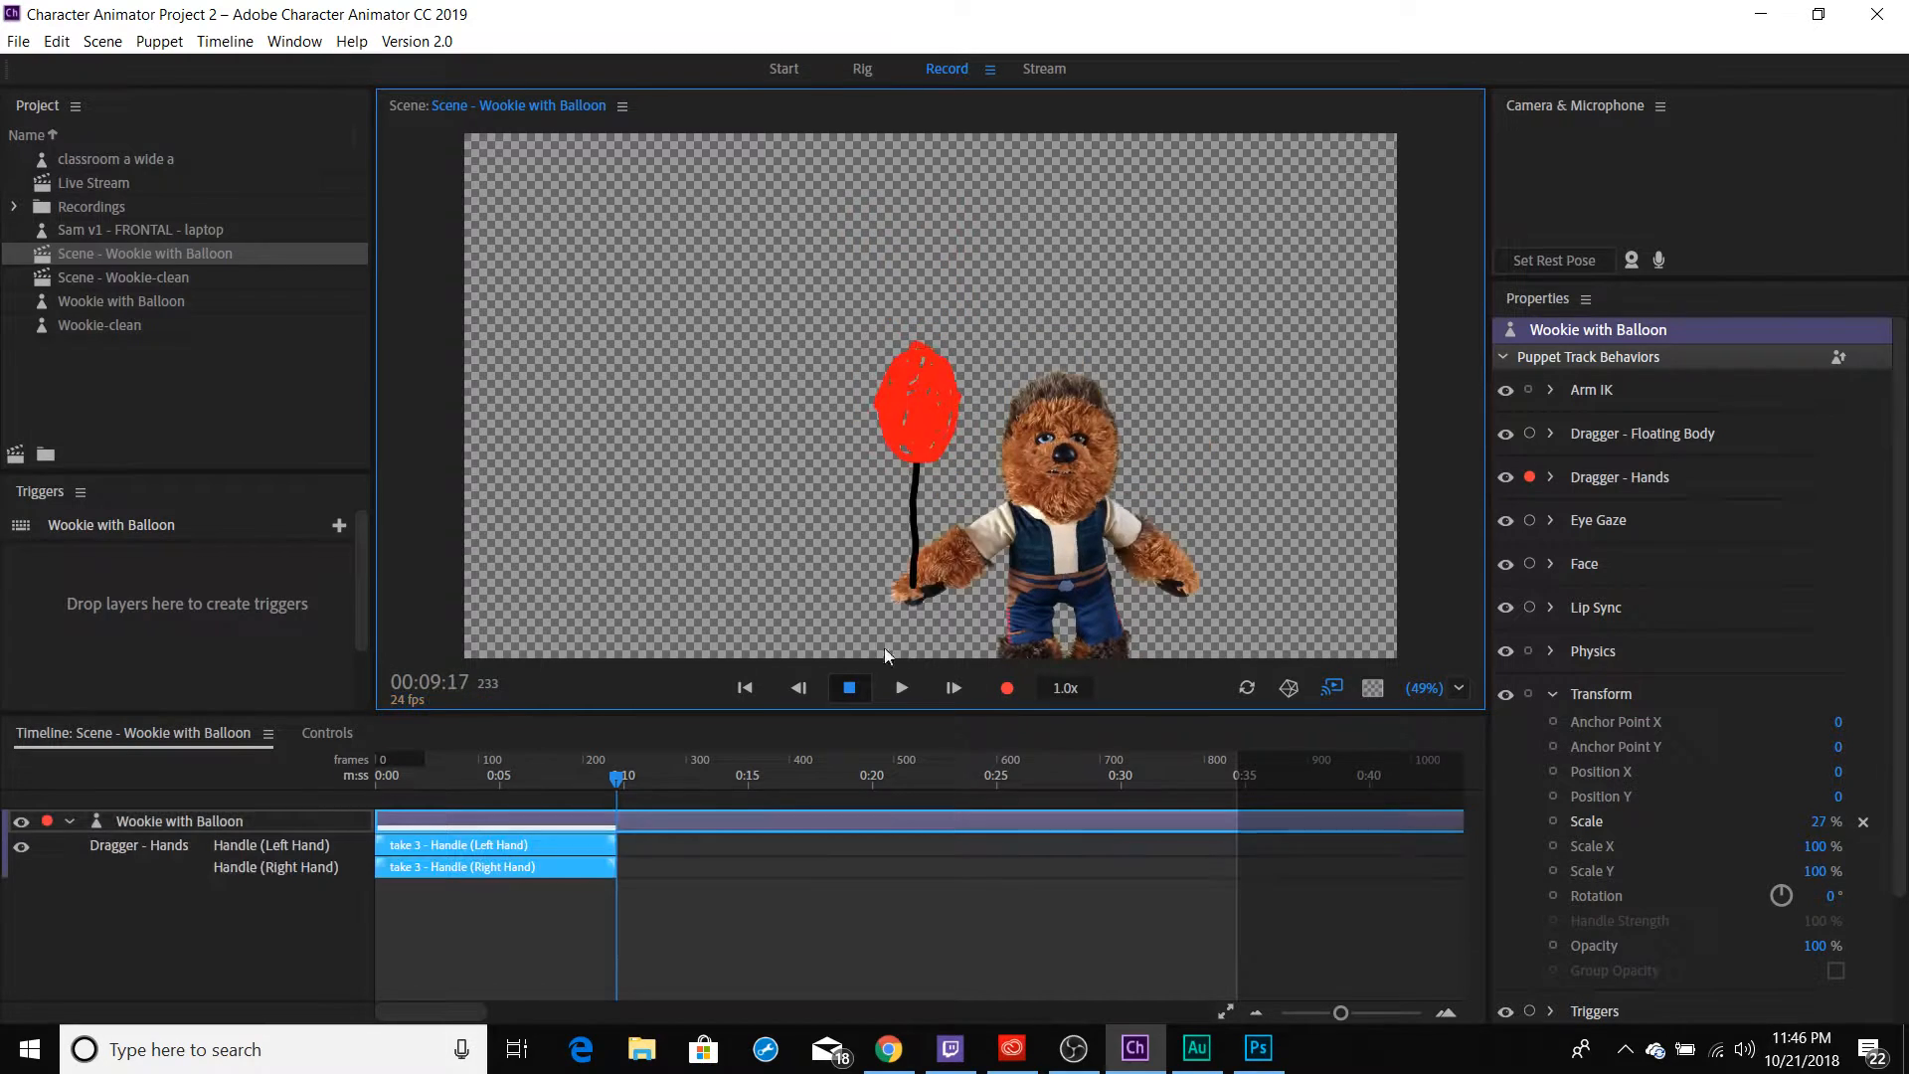
# Return the playhead to the start and arm Dragger - Floating Body for recording in place of Dragger - Hands
pyautogui.moveTo(612, 781); pyautogui.dragTo(320, 772)
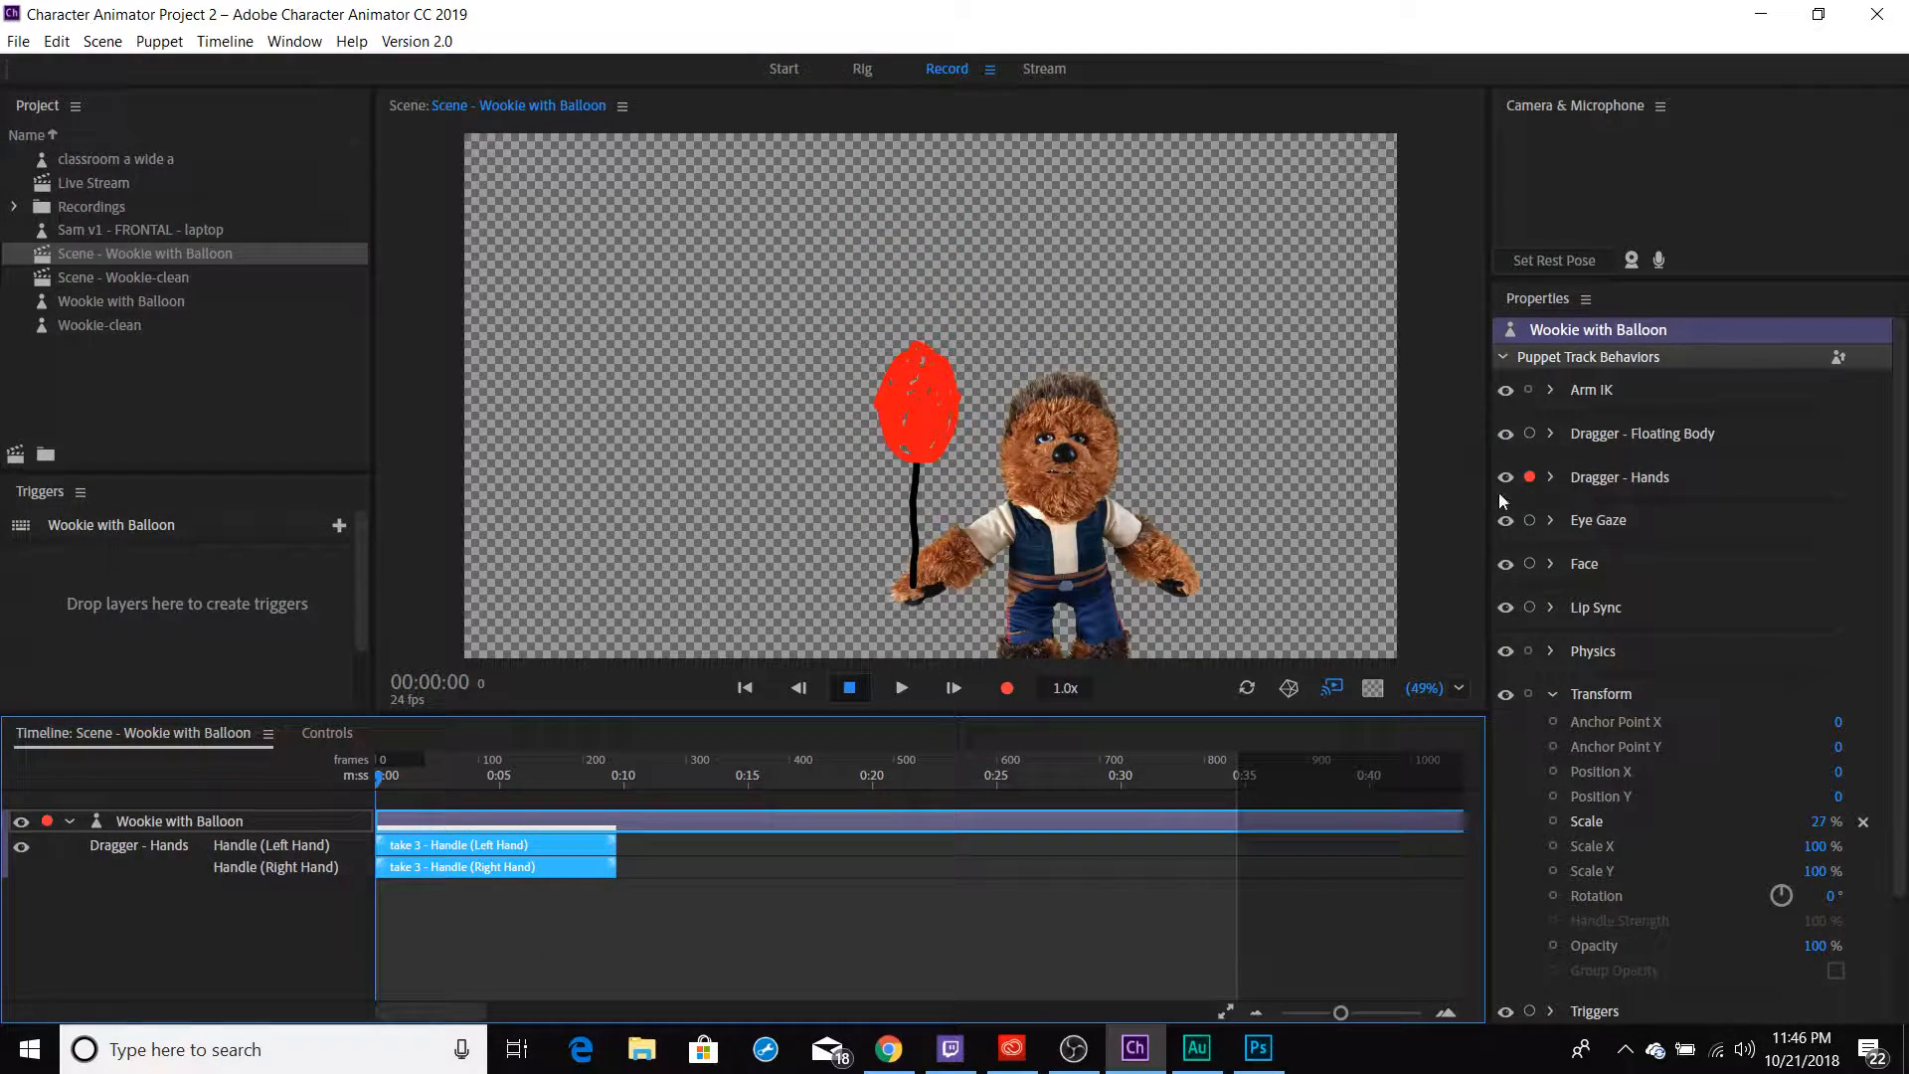
pyautogui.click(1530, 478)
pyautogui.click(1529, 434)
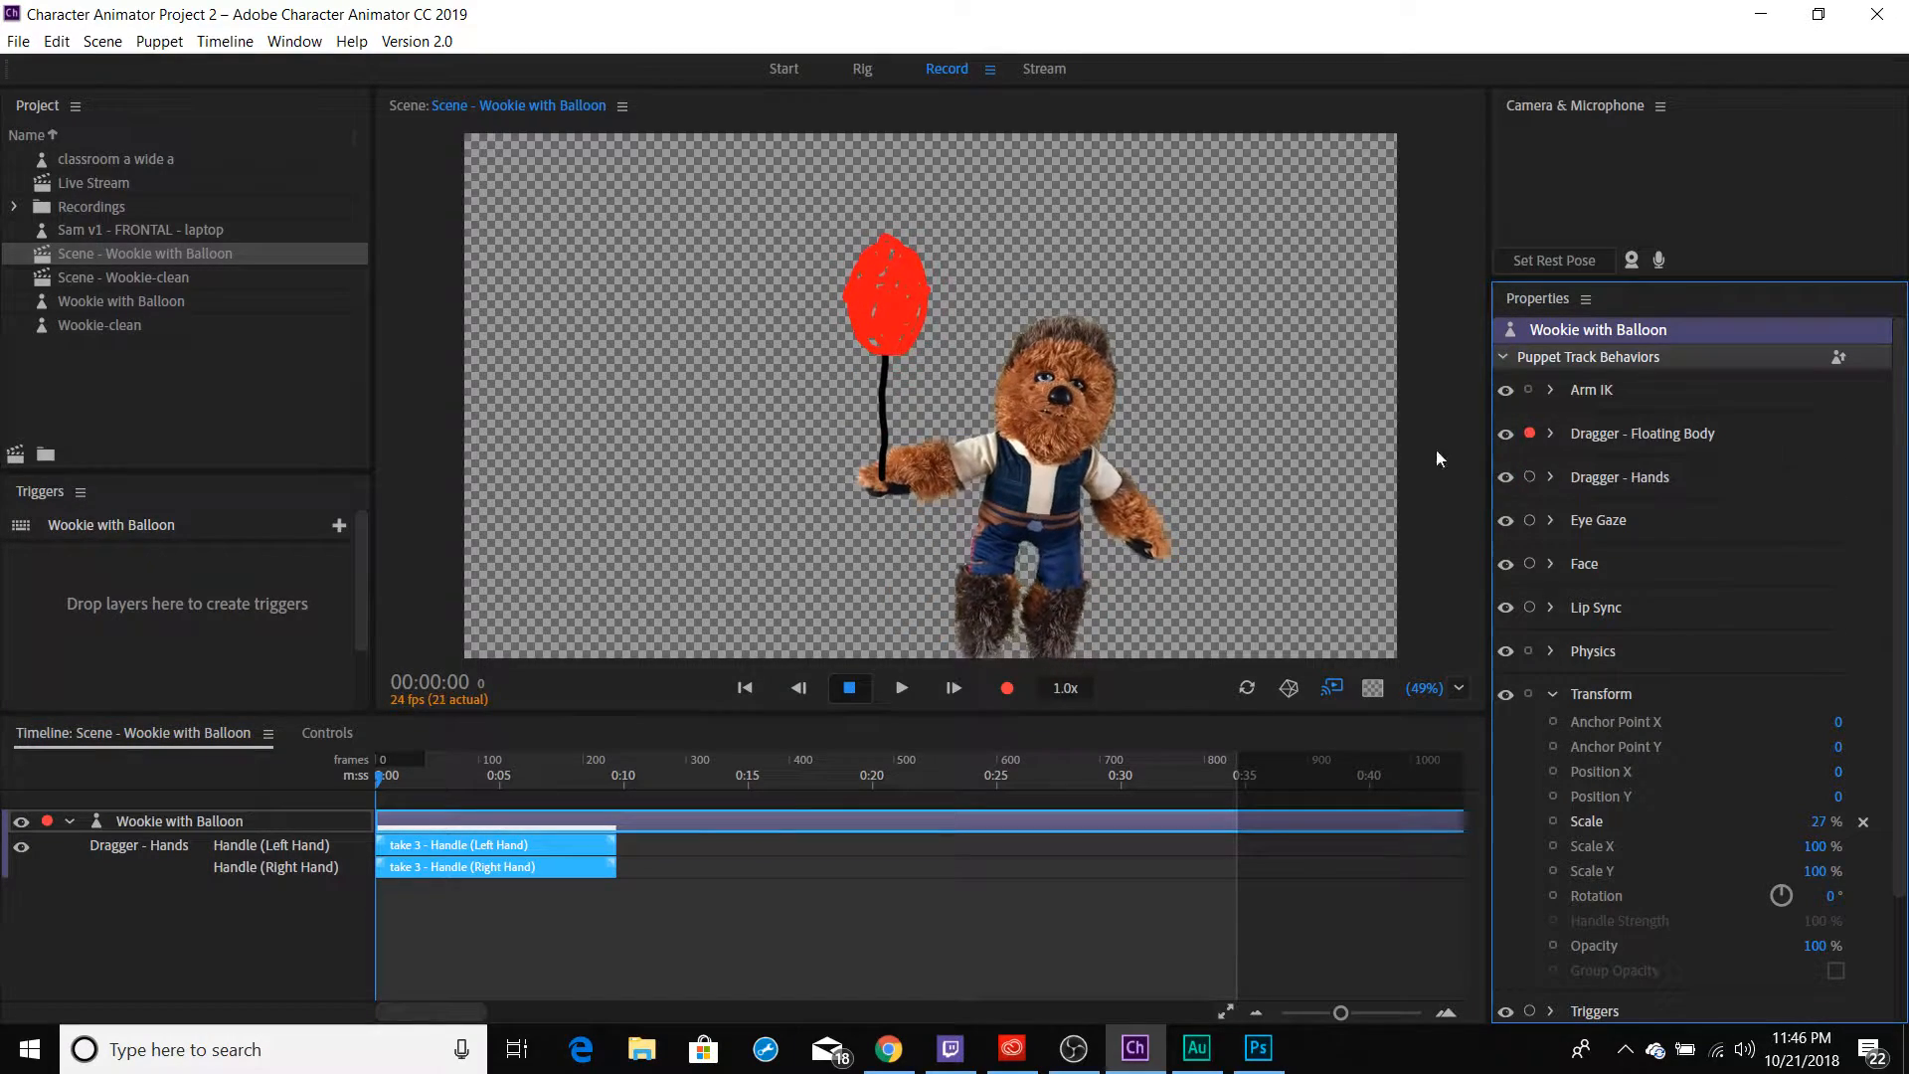
# Record a Floating Body take of about 11 seconds, moving the Wookie by its chest across the scene, and play it back from the start
pyautogui.moveTo(1056, 515); pyautogui.dragTo(1040, 513)
pyautogui.moveTo(826, 498)
pyautogui.mouseDown()
pyautogui.moveTo(730, 499)
pyautogui.moveTo(725, 439)
pyautogui.moveTo(791, 415)
pyautogui.moveTo(966, 459)
pyautogui.moveTo(951, 688)
pyautogui.moveTo(999, 643)
pyautogui.moveTo(1044, 657)
pyautogui.moveTo(1029, 677)
pyautogui.moveTo(1058, 599)
pyautogui.moveTo(1130, 555)
pyautogui.moveTo(1277, 504)
pyautogui.moveTo(1476, 511)
pyautogui.moveTo(1503, 472)
pyautogui.mouseUp()
pyautogui.hotkey('ctrl', 'r')
pyautogui.press('space')
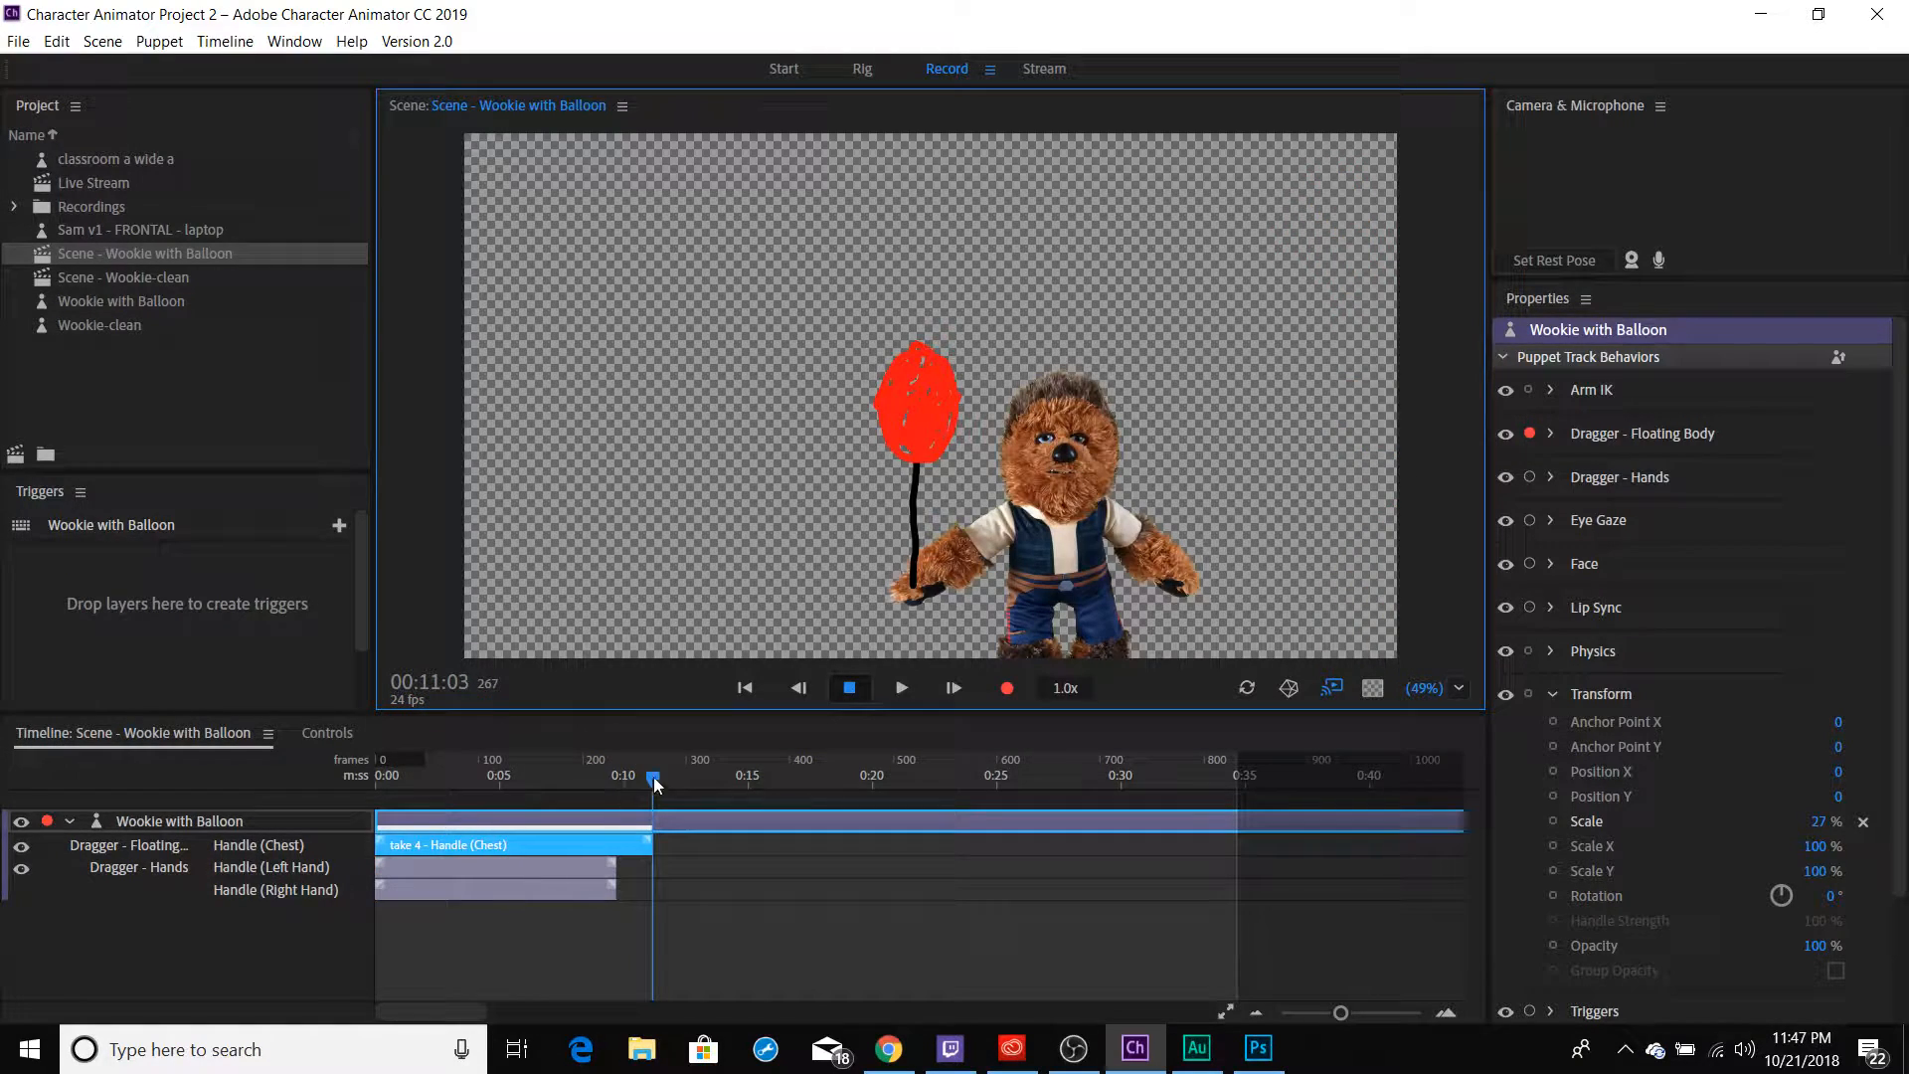
pyautogui.moveTo(654, 777); pyautogui.dragTo(361, 777)
pyautogui.press('space')
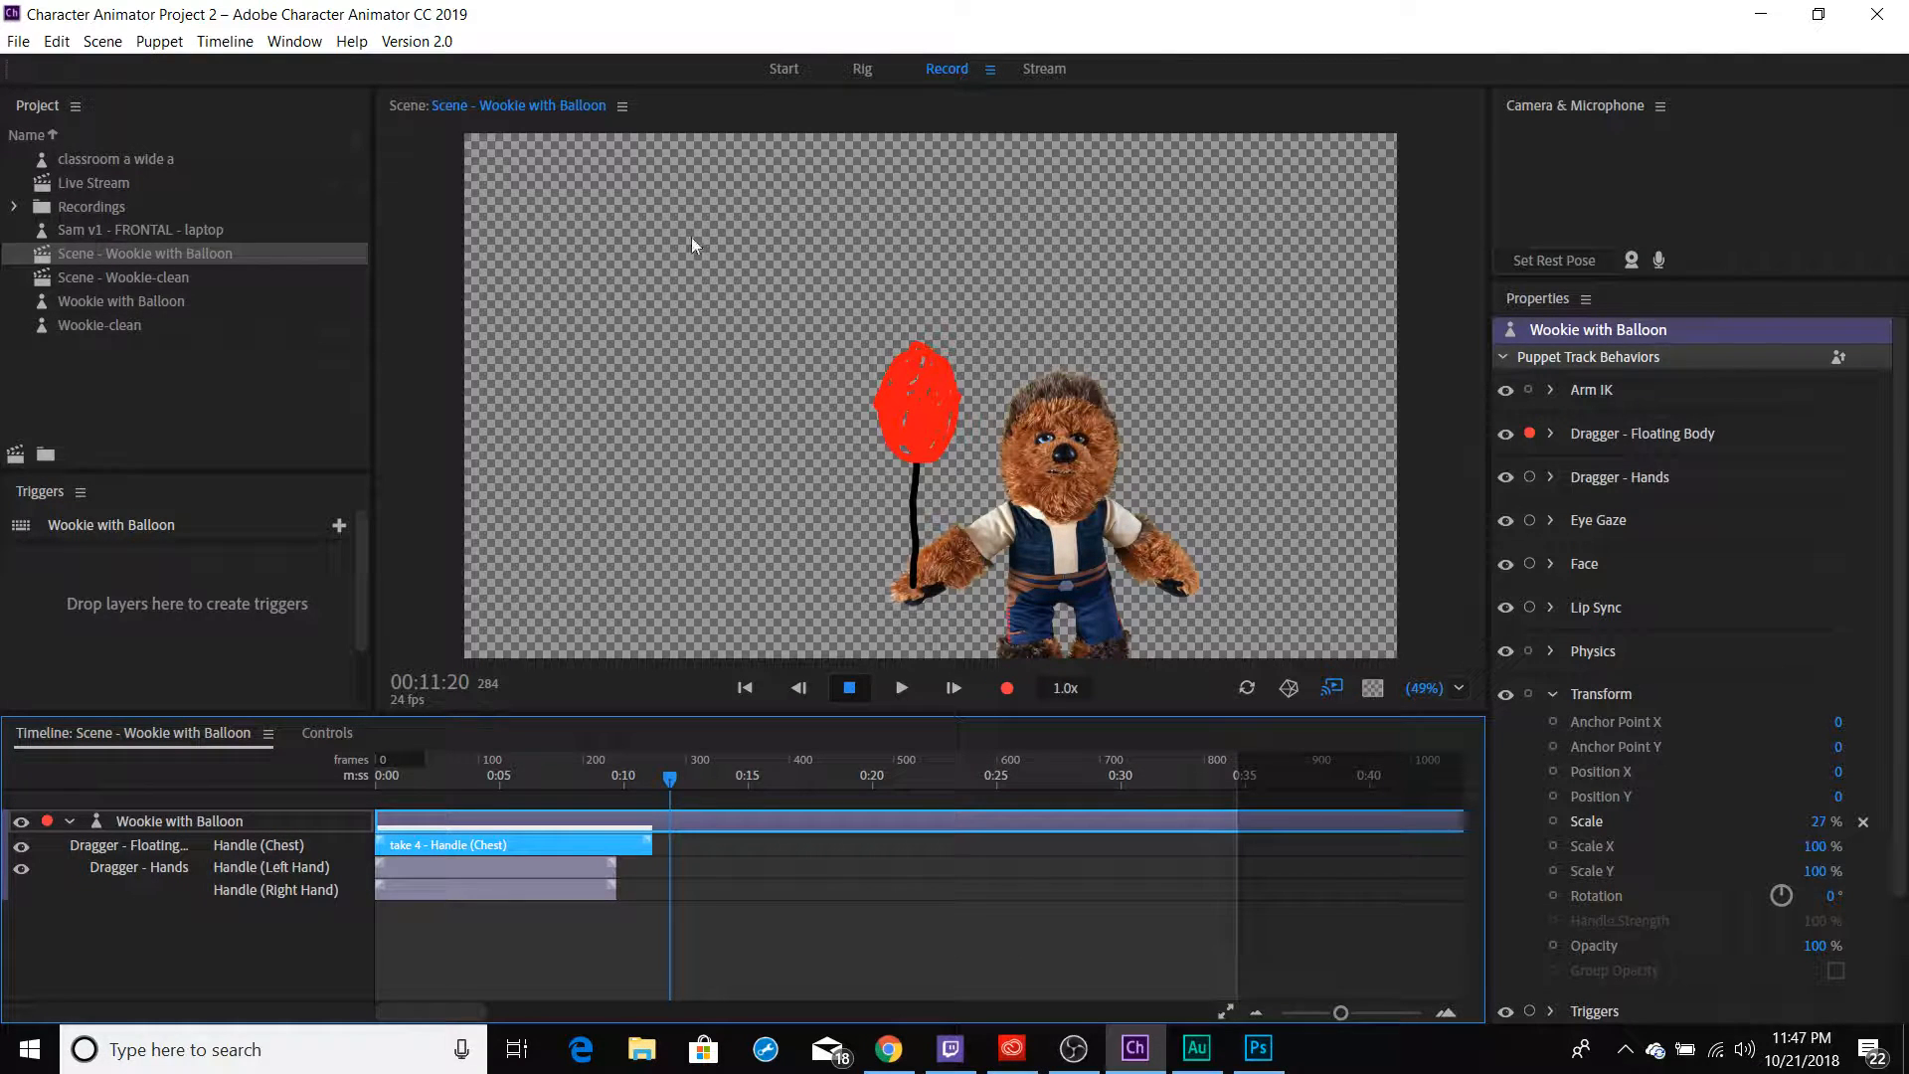
# Return to rigging the Wookie with Balloon puppet and select the Chewie layer with the Pin tool active
pyautogui.click(850, 70)
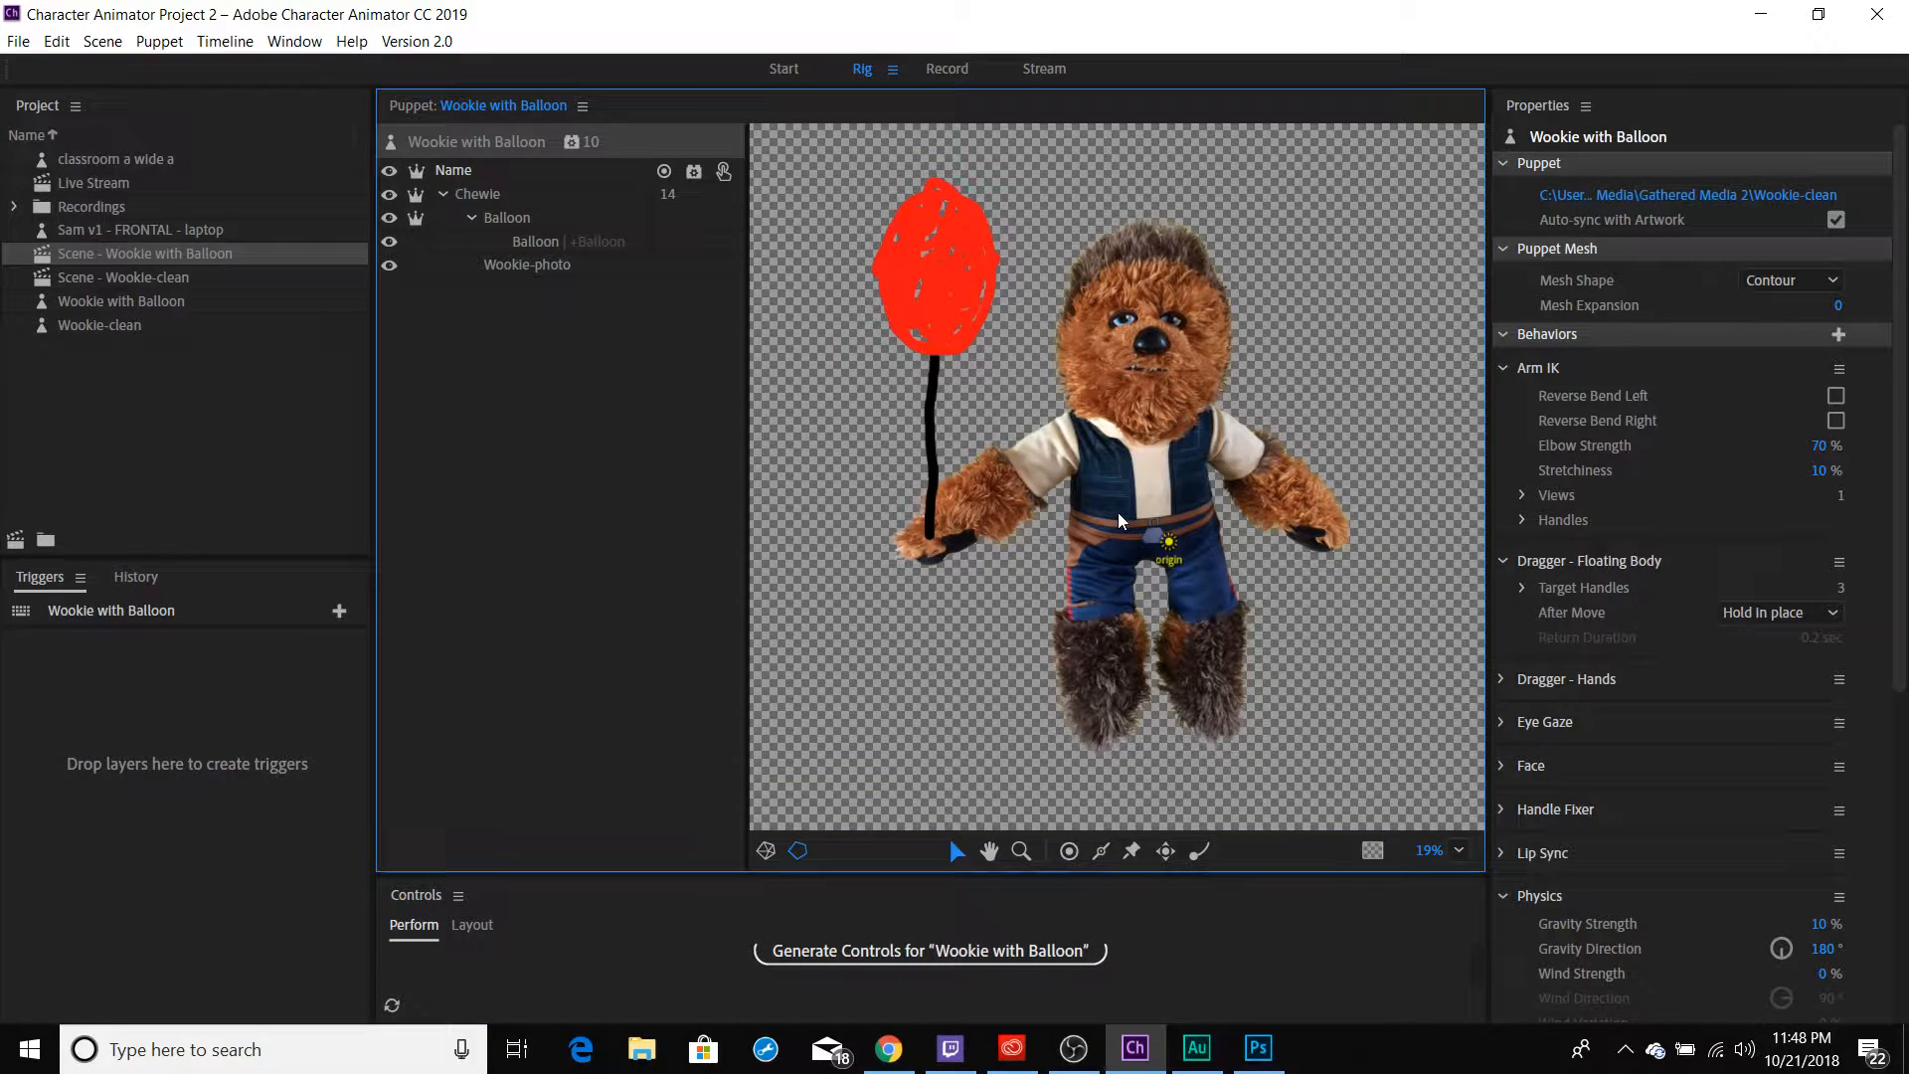
pyautogui.click(1132, 850)
pyautogui.click(505, 203)
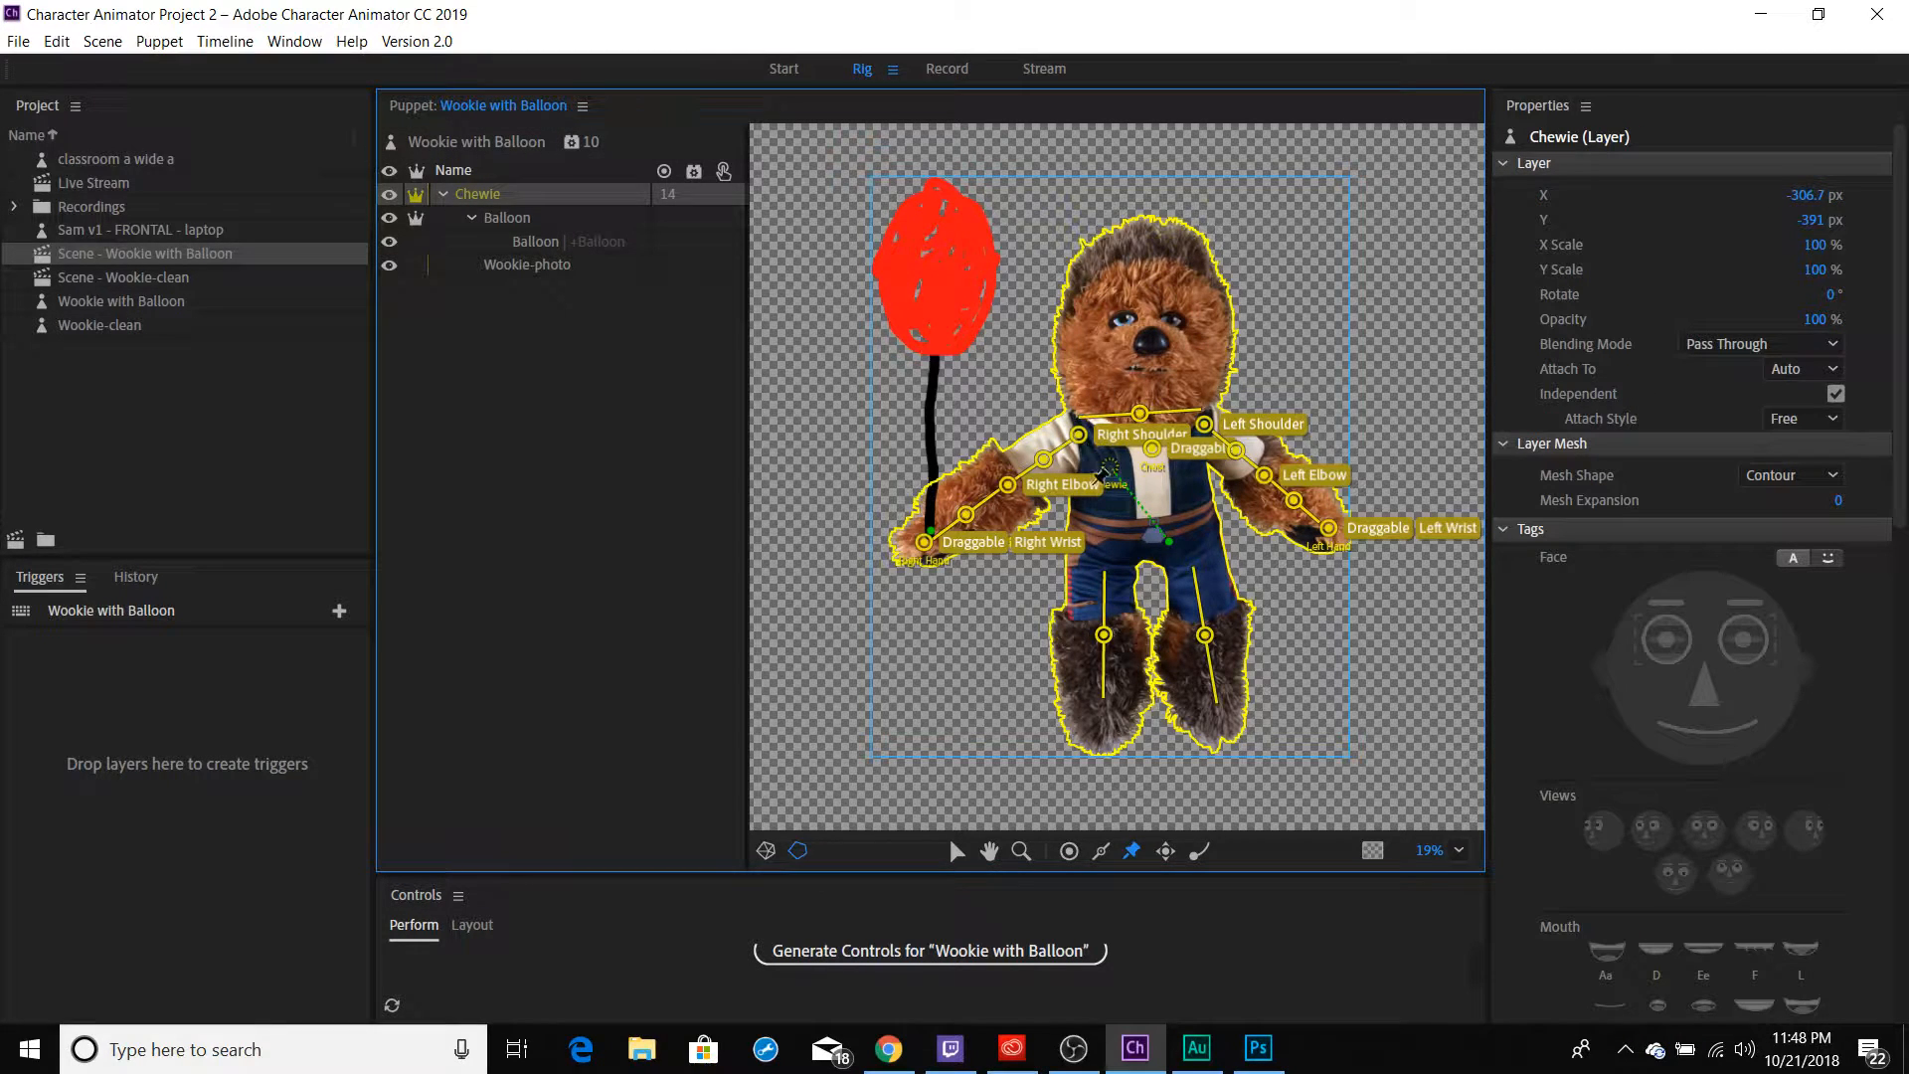
# Try pinning both sides of the Wookie's waist with Fixed handles and delete the two pins
pyautogui.click(1074, 540)
pyautogui.click(1204, 525)
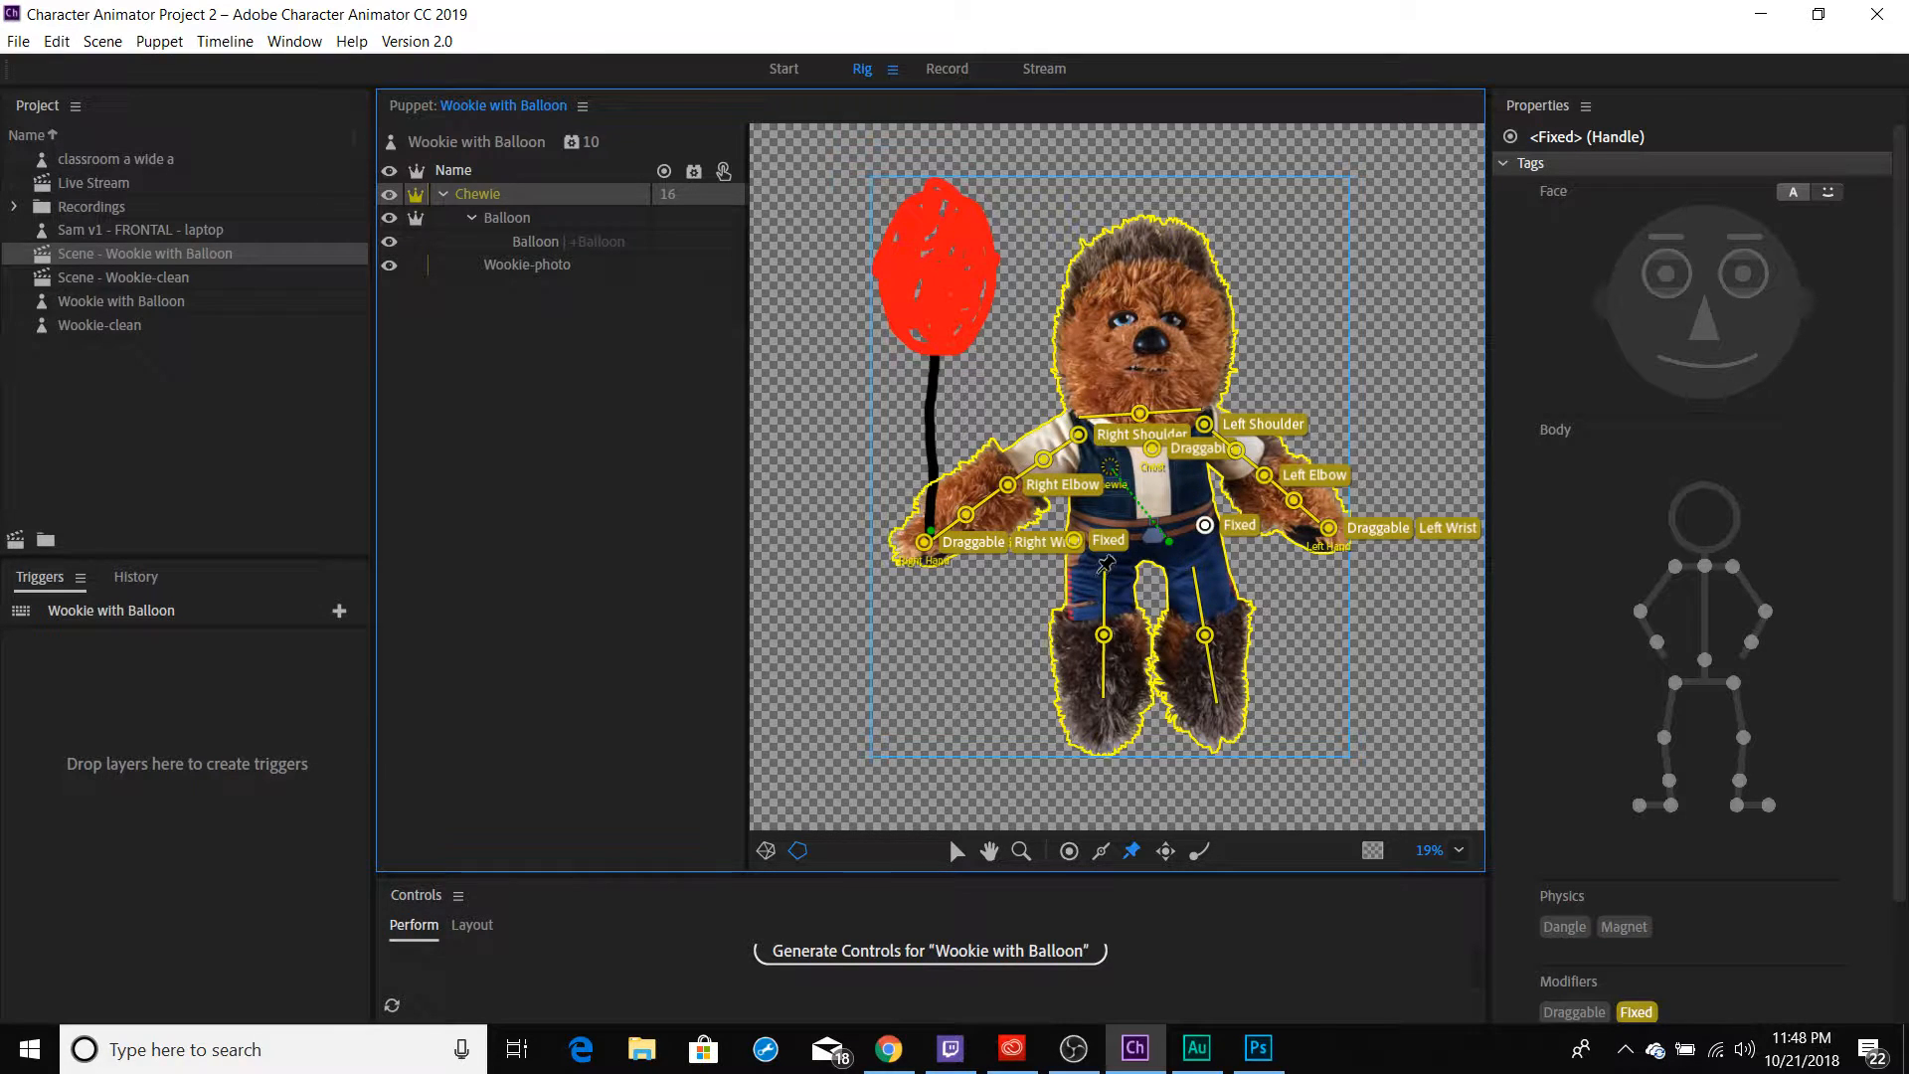
pyautogui.press('v')
pyautogui.click(1075, 541)
pyautogui.press('Delete')
pyautogui.click(1206, 527)
pyautogui.press('Delete')
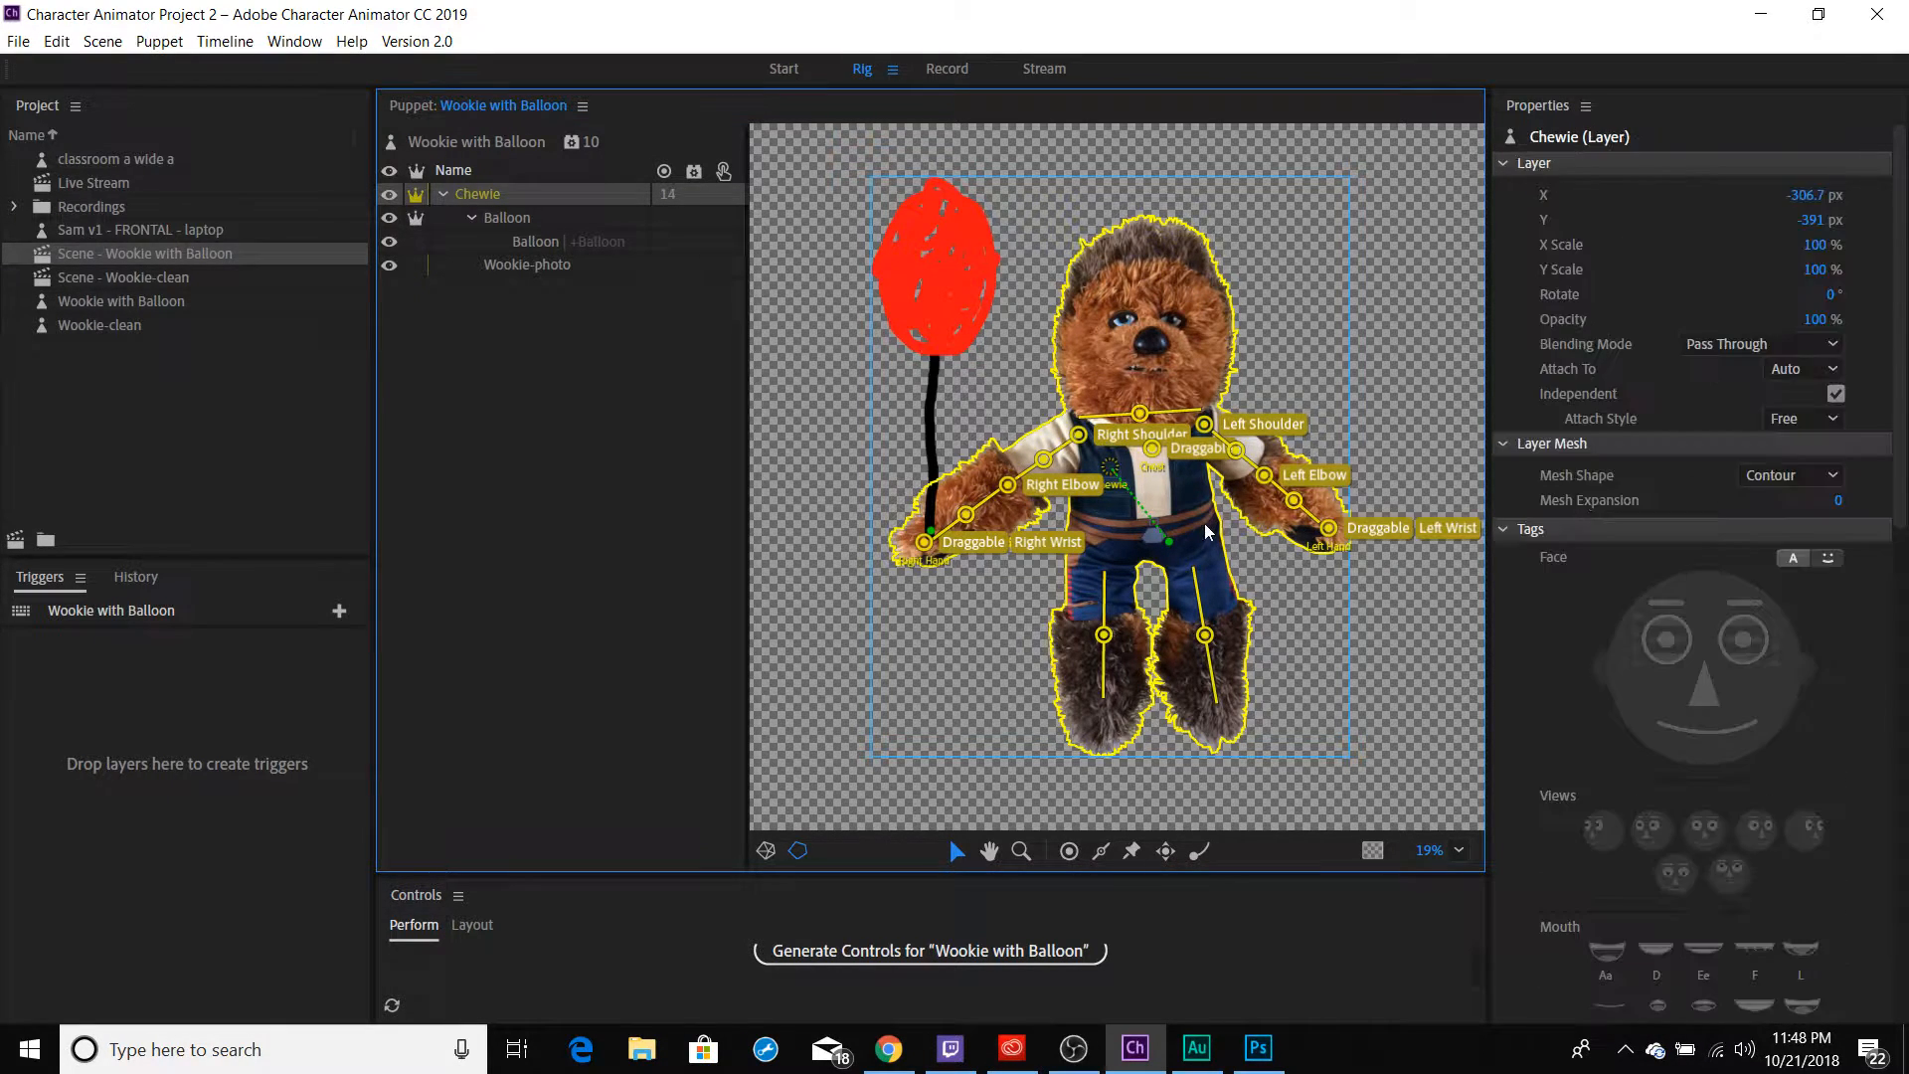
# Draw a horizontal stick across the Wookie's hips, just below the belt, with the Stick tool
pyautogui.click(1101, 852)
pyautogui.moveTo(1082, 550); pyautogui.dragTo(1211, 535)
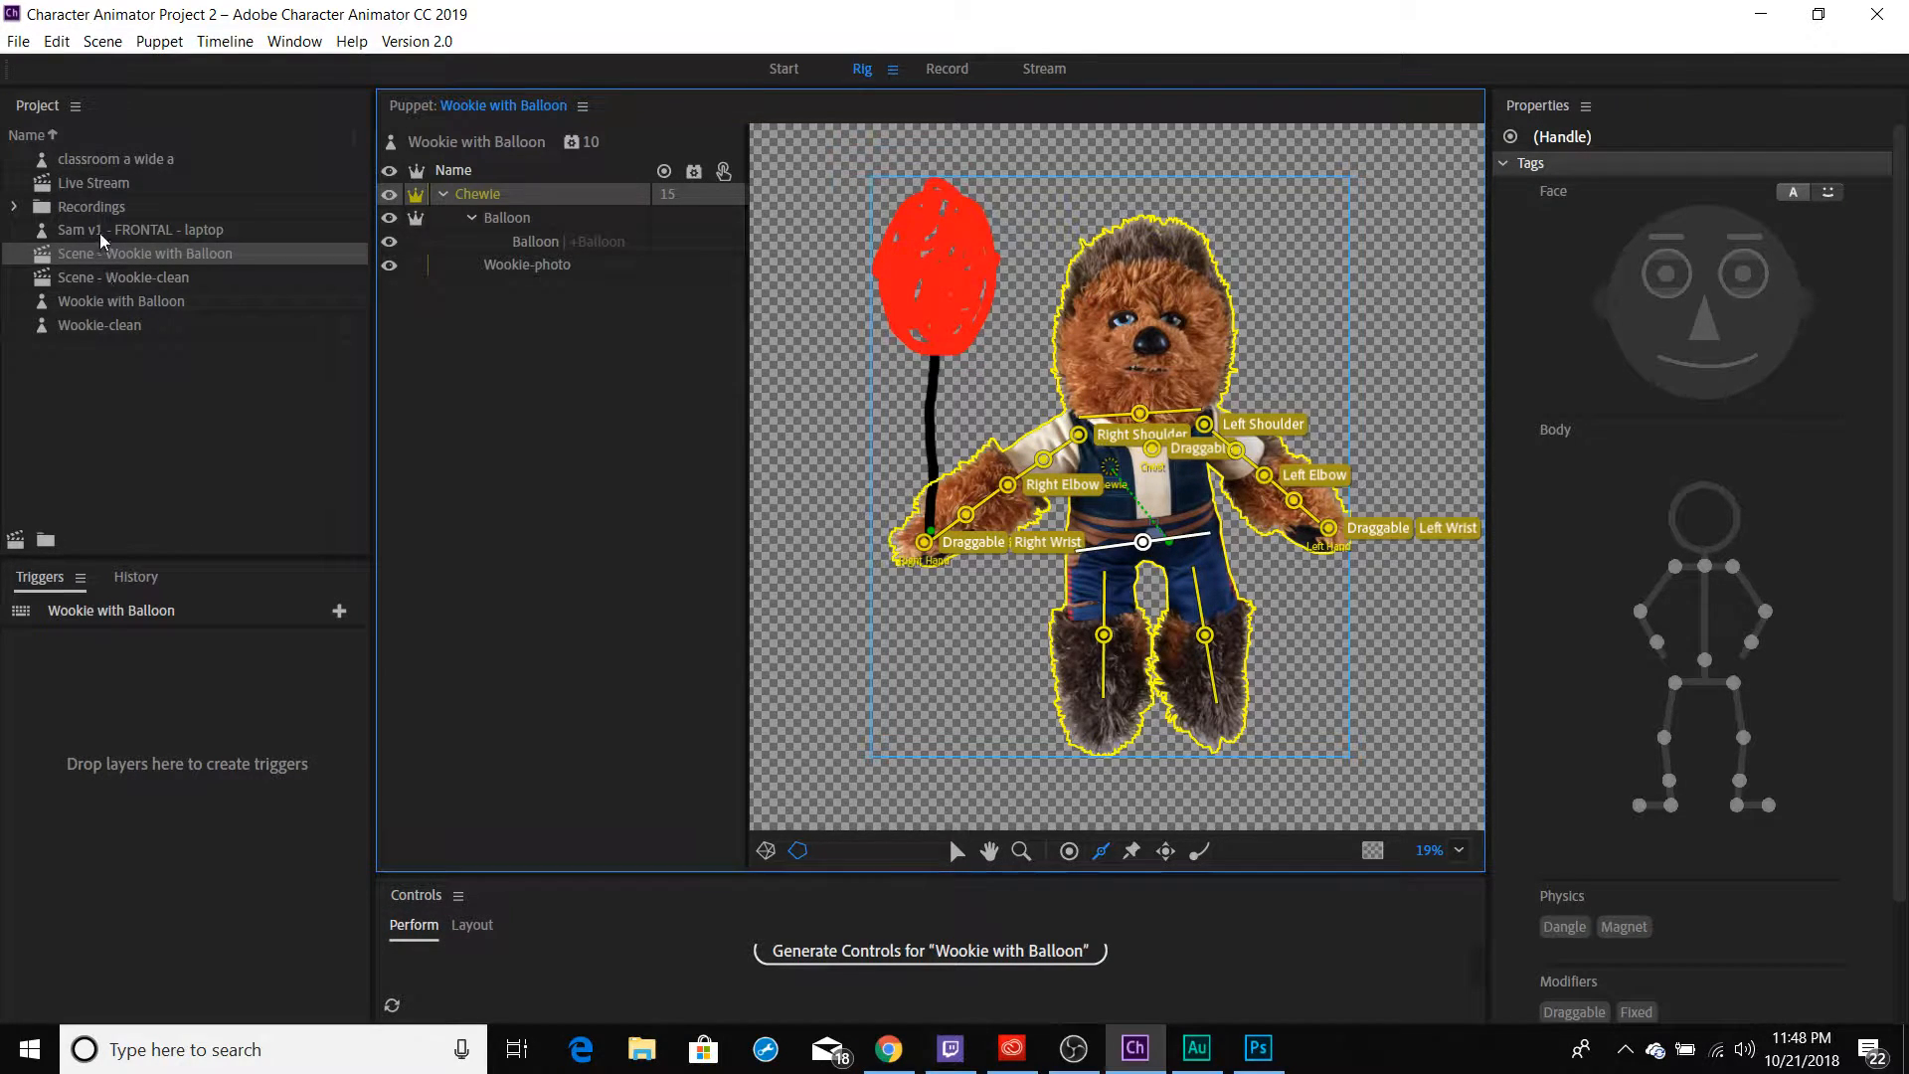
# Open the Live Stream scene from the project
pyautogui.doubleClick(118, 185)
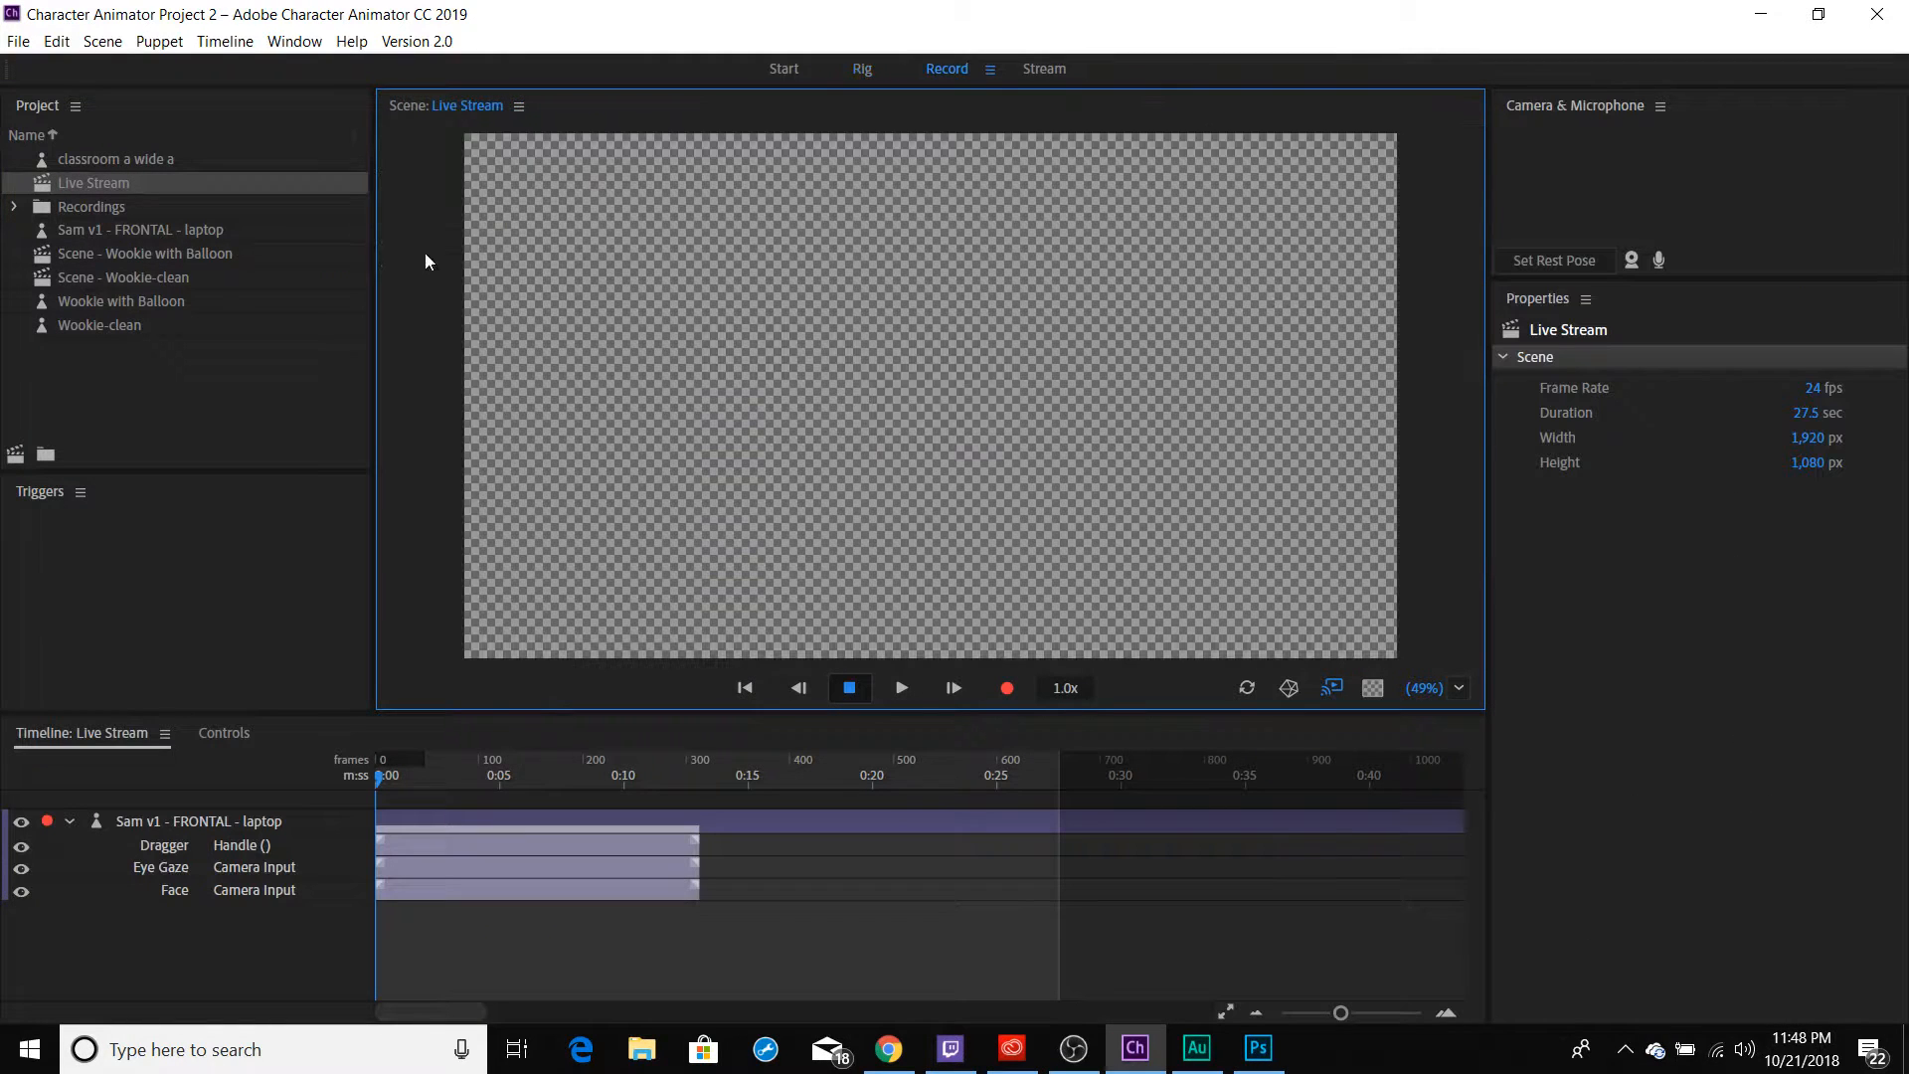